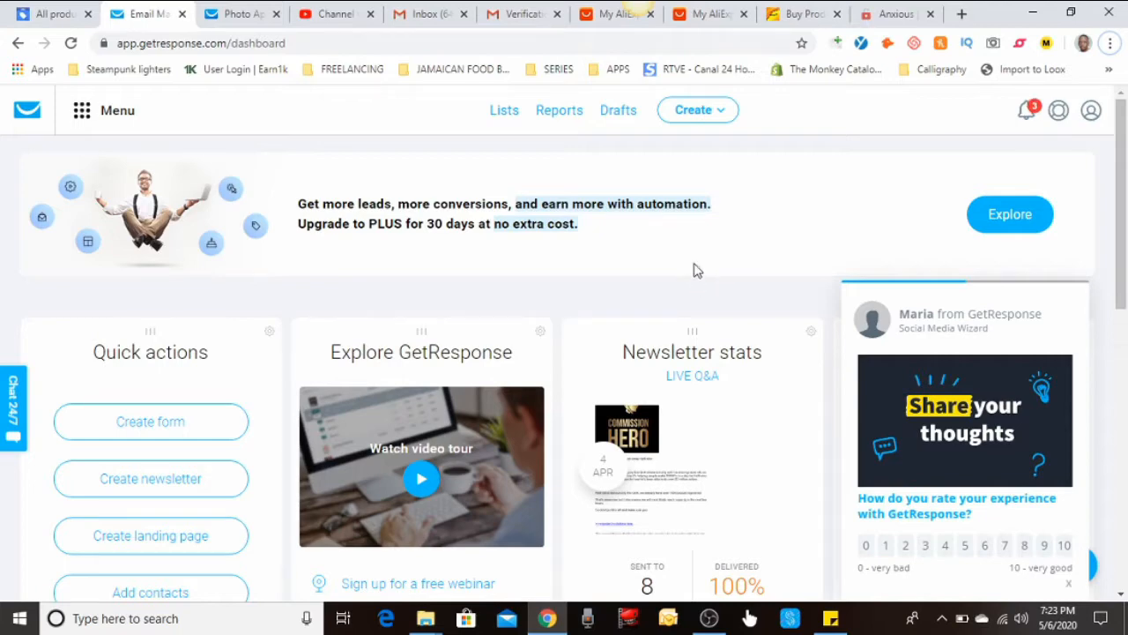
Go to the Lists page showing get_response_list, artoongallery, traffic_secretss and comm_hero
{"action": "scroll", "coordinate": [515, 255], "scroll_direction": "down", "scroll_amount": 1}
{"action": "scroll", "coordinate": [516, 255], "scroll_direction": "down", "scroll_amount": 2}
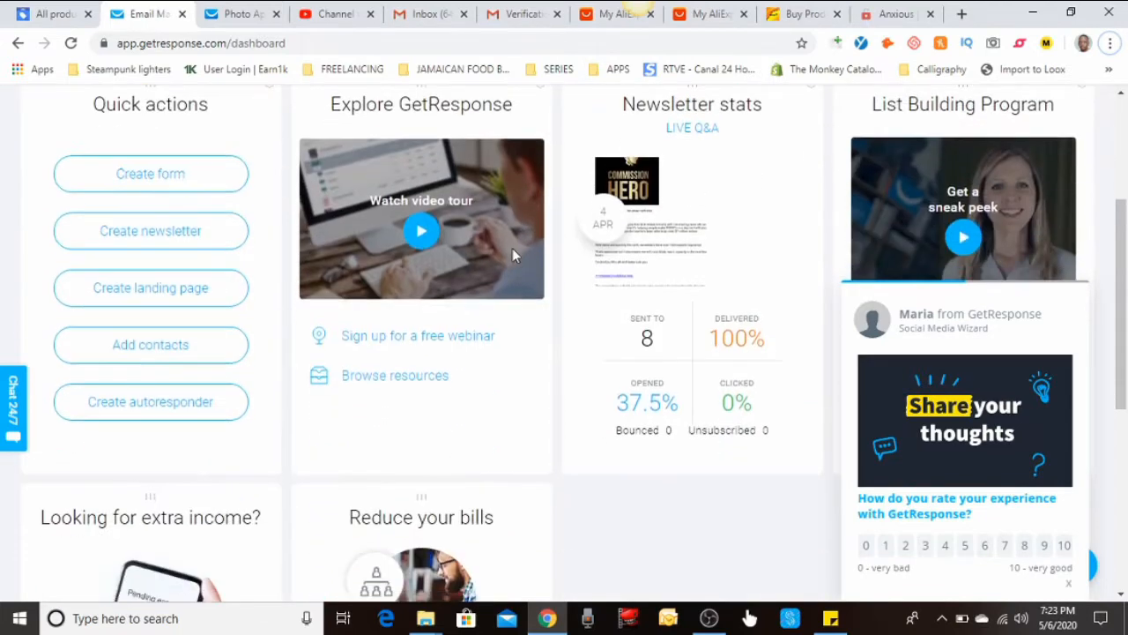
{"action": "scroll", "coordinate": [514, 252], "scroll_direction": "up", "scroll_amount": 3}
{"action": "left_click", "coordinate": [515, 116]}
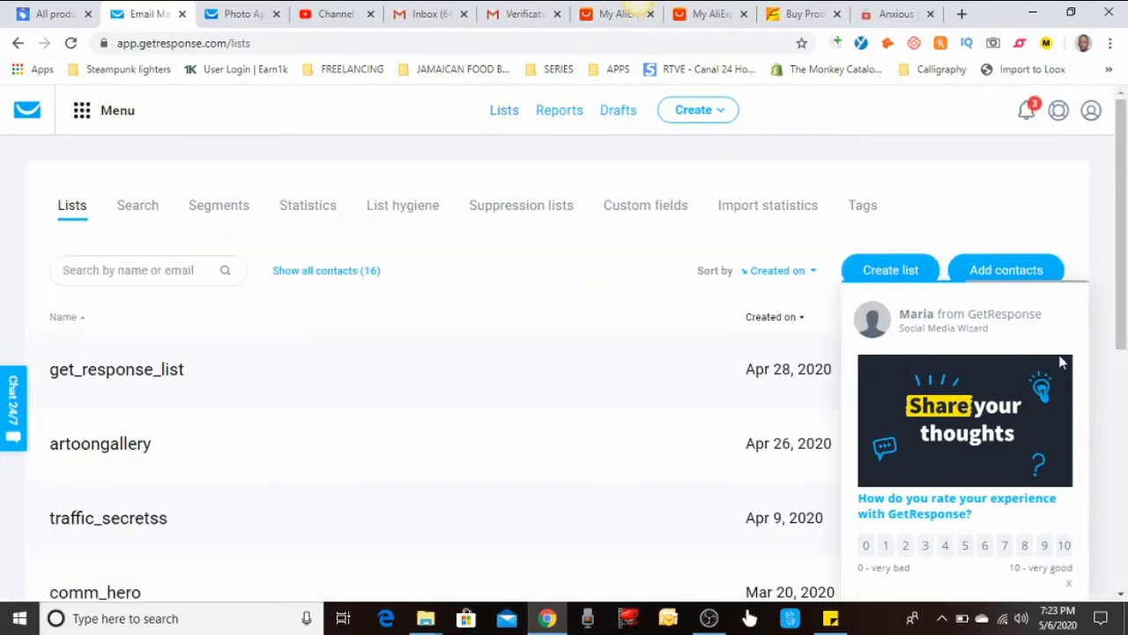
Rate the feedback survey 8 and start creating a new contact list
{"action": "left_click", "coordinate": [1027, 546]}
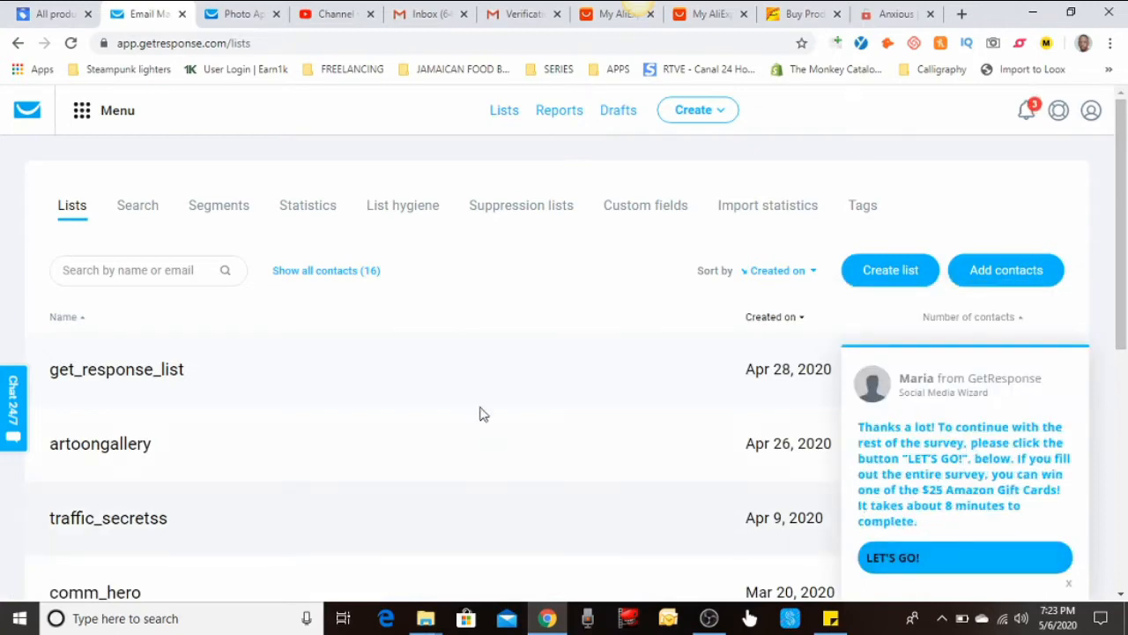
{"action": "scroll", "coordinate": [494, 388], "scroll_direction": "down", "scroll_amount": 1}
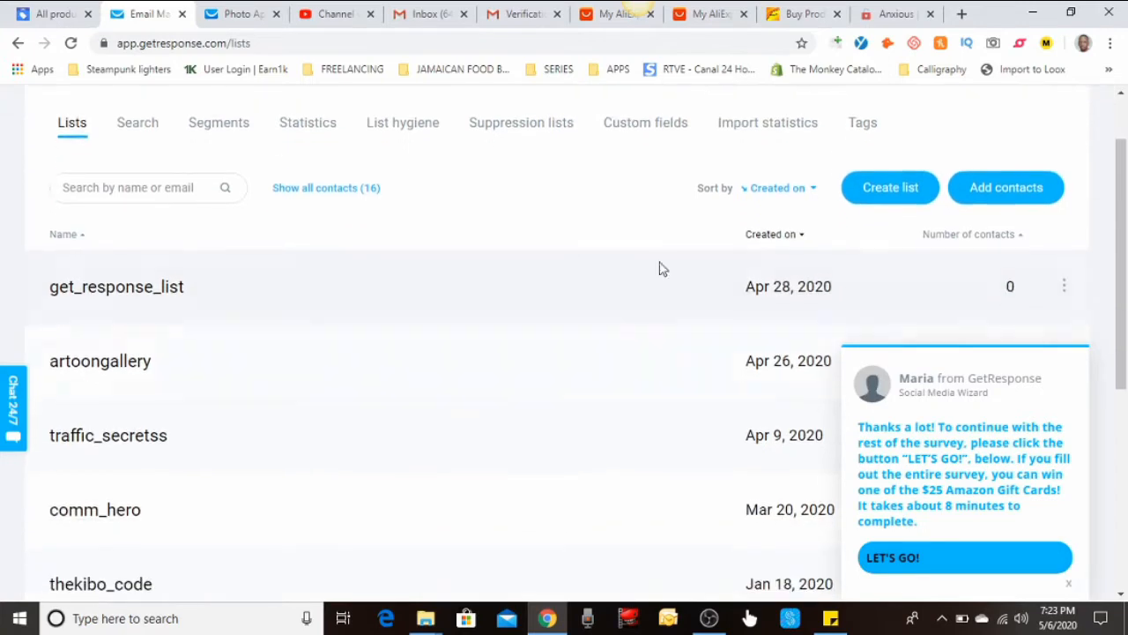
{"action": "left_click", "coordinate": [886, 198]}
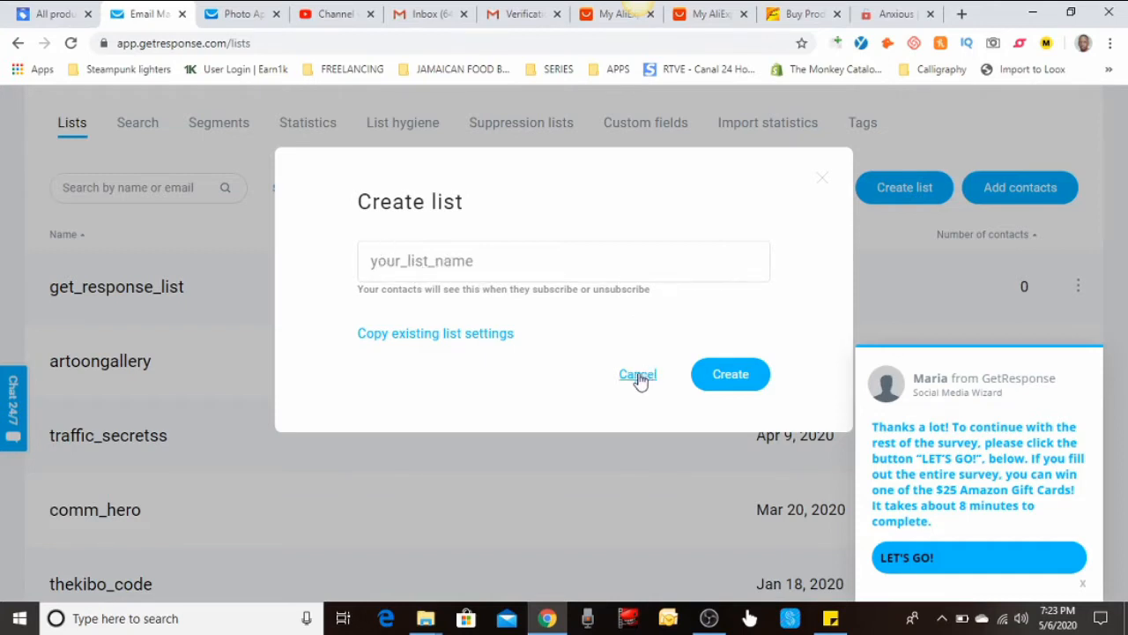
Create the list _te_st_ after the names test, test_ and _test_ were rejected
{"action": "left_click", "coordinate": [425, 258]}
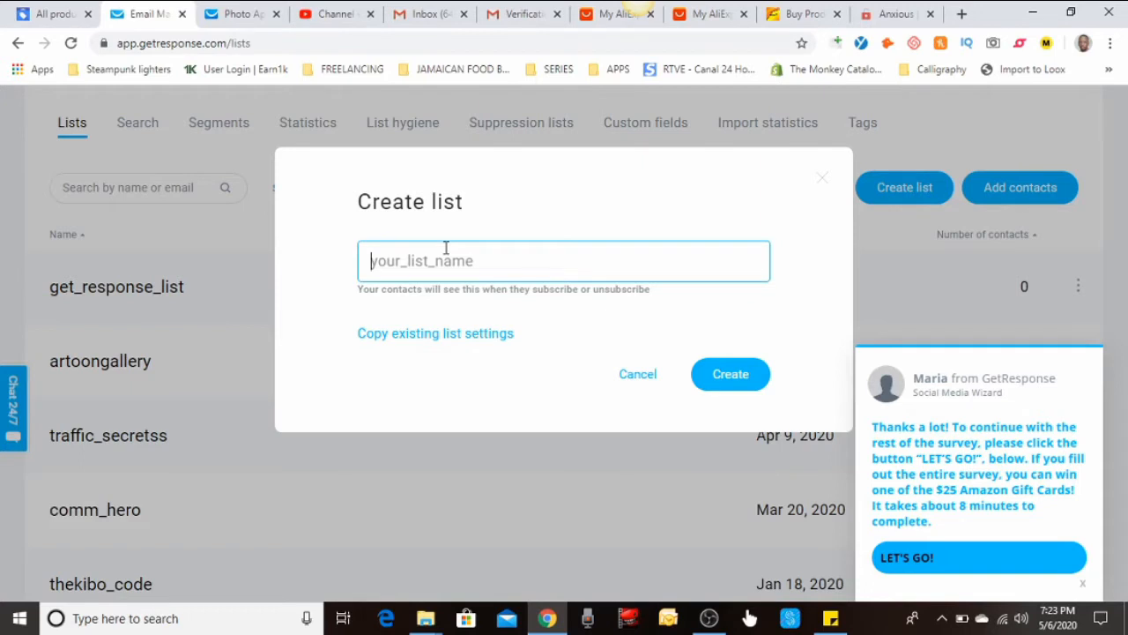
{"action": "type", "text": "test"}
{"action": "left_click", "coordinate": [731, 377]}
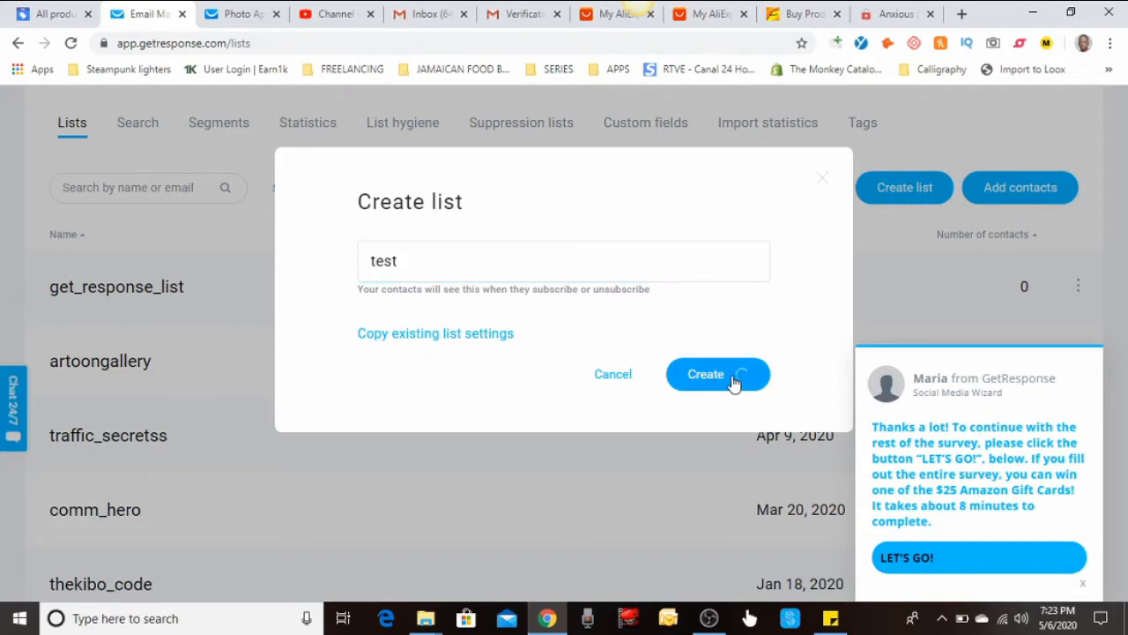
{"action": "left_click", "coordinate": [457, 271]}
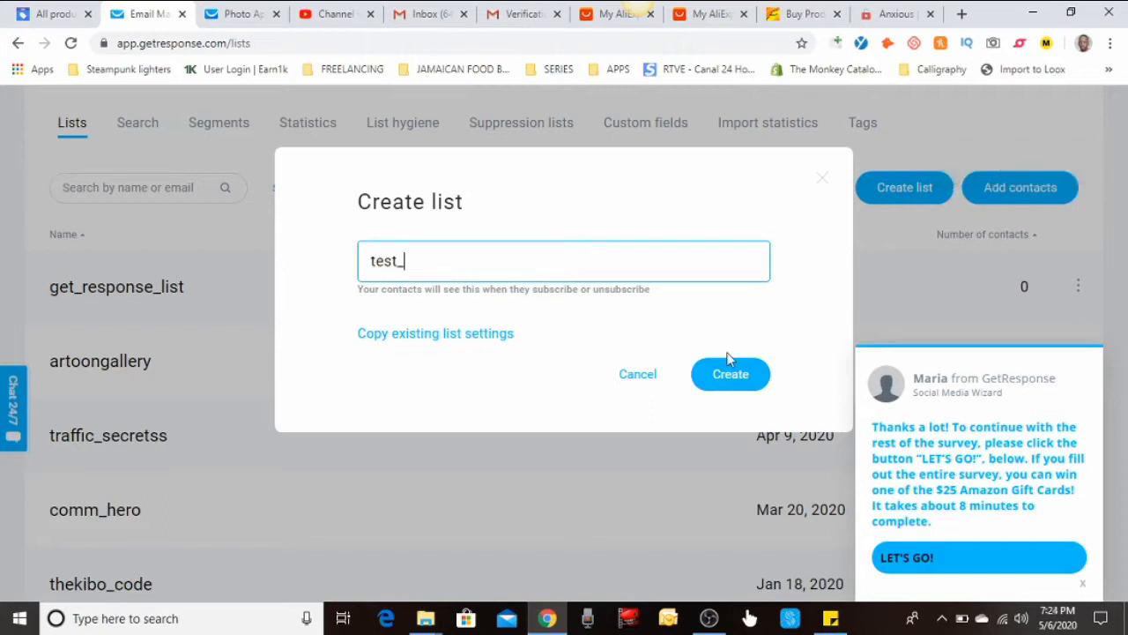
{"action": "left_click", "coordinate": [731, 374]}
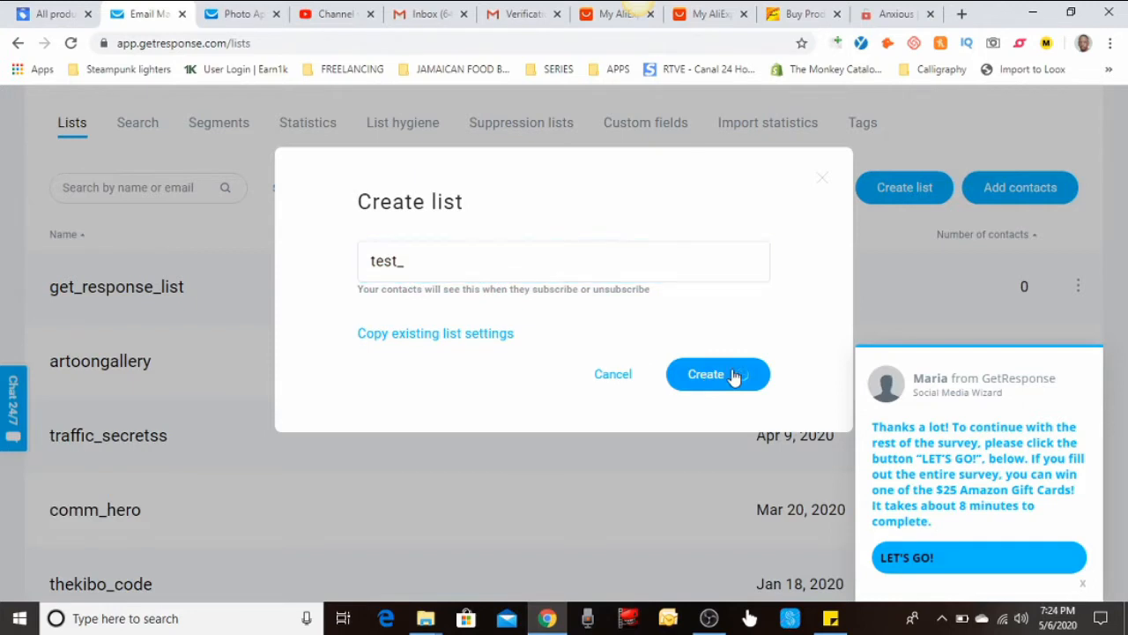
{"action": "left_click", "coordinate": [372, 257]}
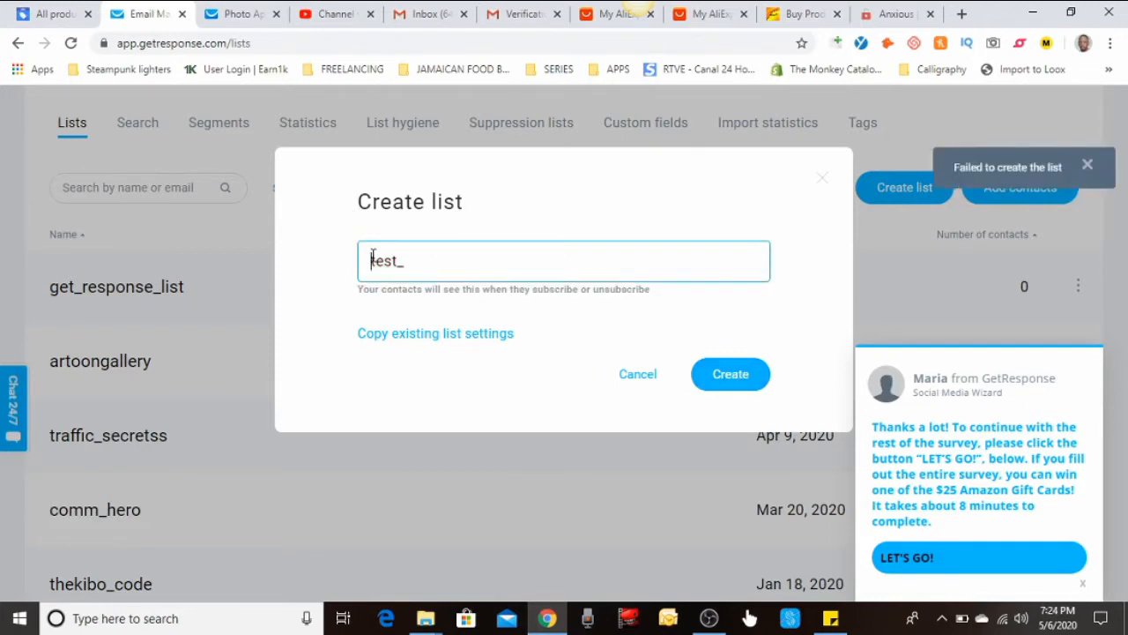
{"action": "type", "text": "_"}
{"action": "left_click", "coordinate": [736, 375]}
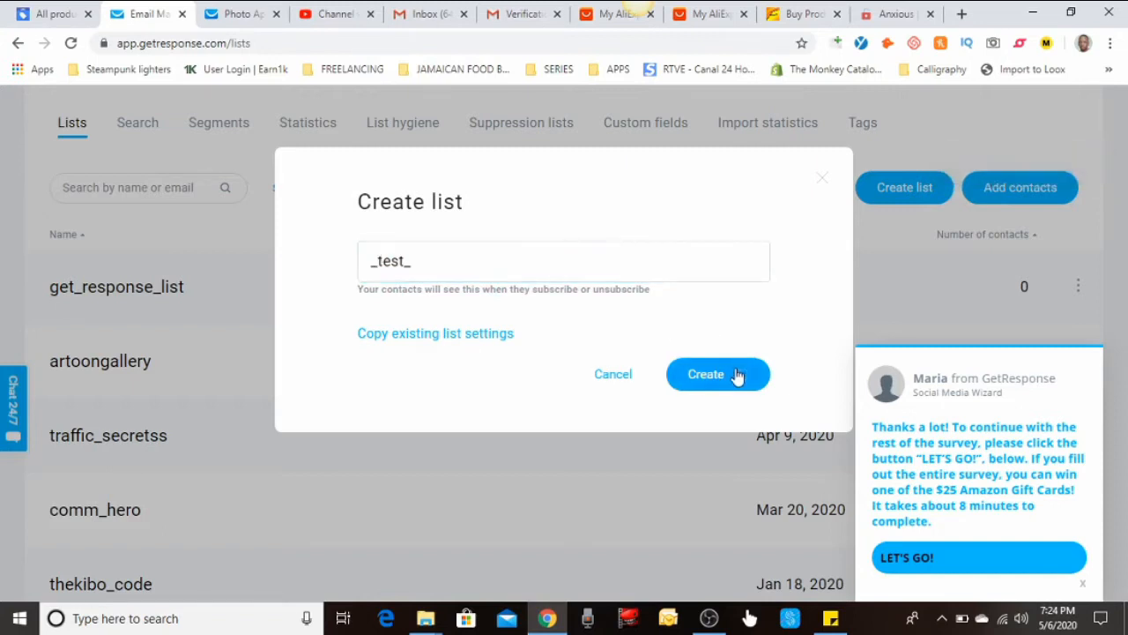
{"action": "left_click", "coordinate": [391, 261]}
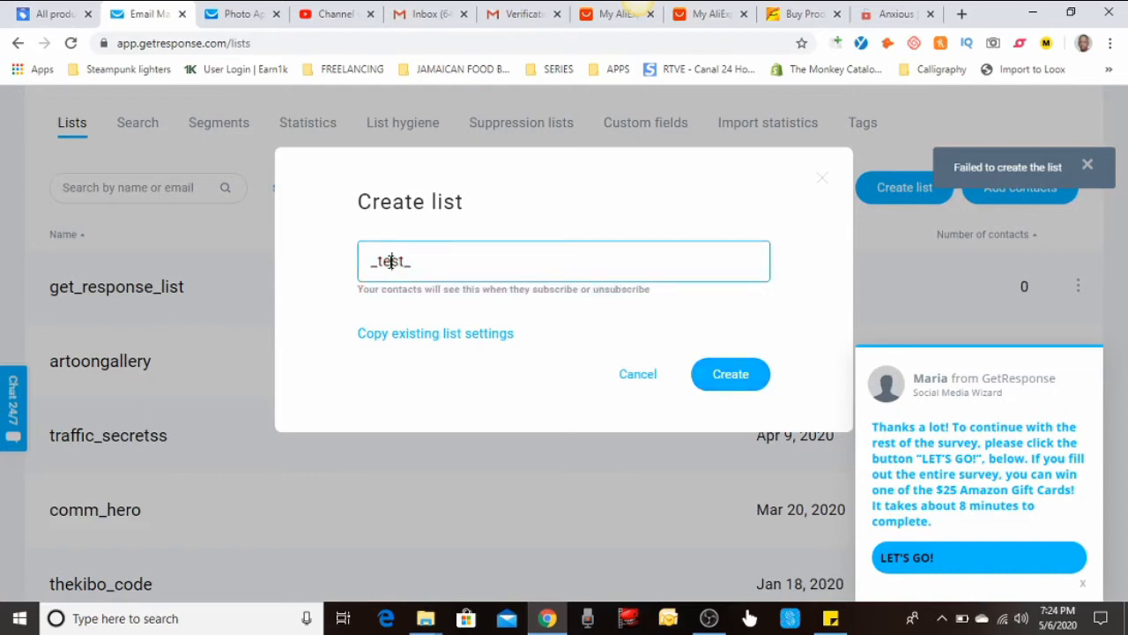
{"action": "type", "text": "_"}
{"action": "left_click", "coordinate": [718, 381]}
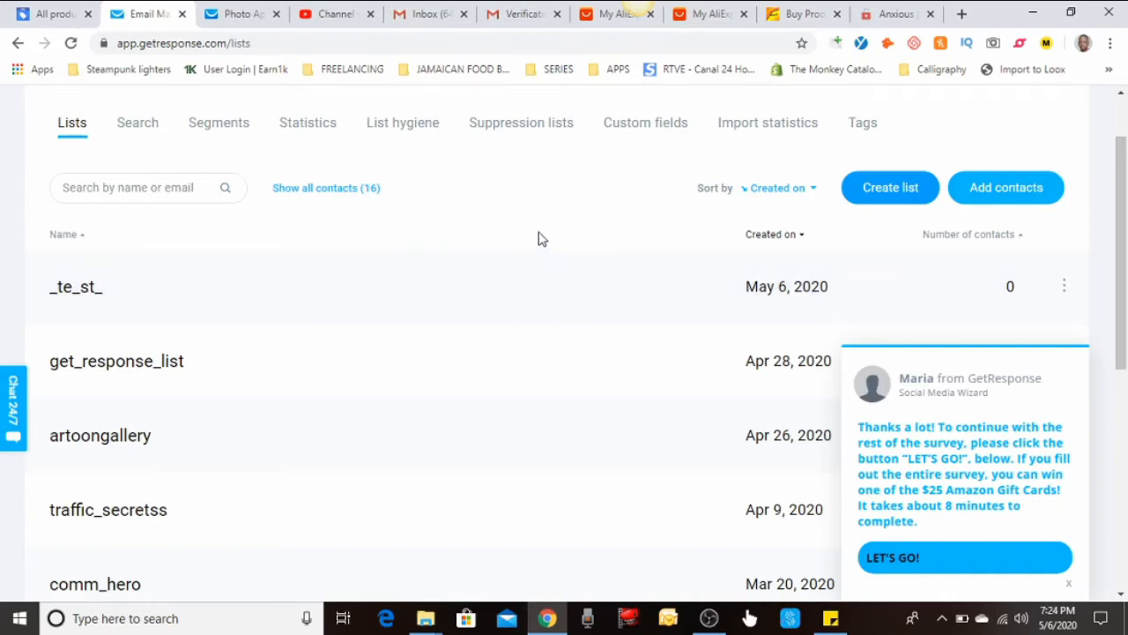
Return to the dashboard and start a new landing page from the Create menu
{"action": "scroll", "coordinate": [539, 252], "scroll_direction": "up", "scroll_amount": 1}
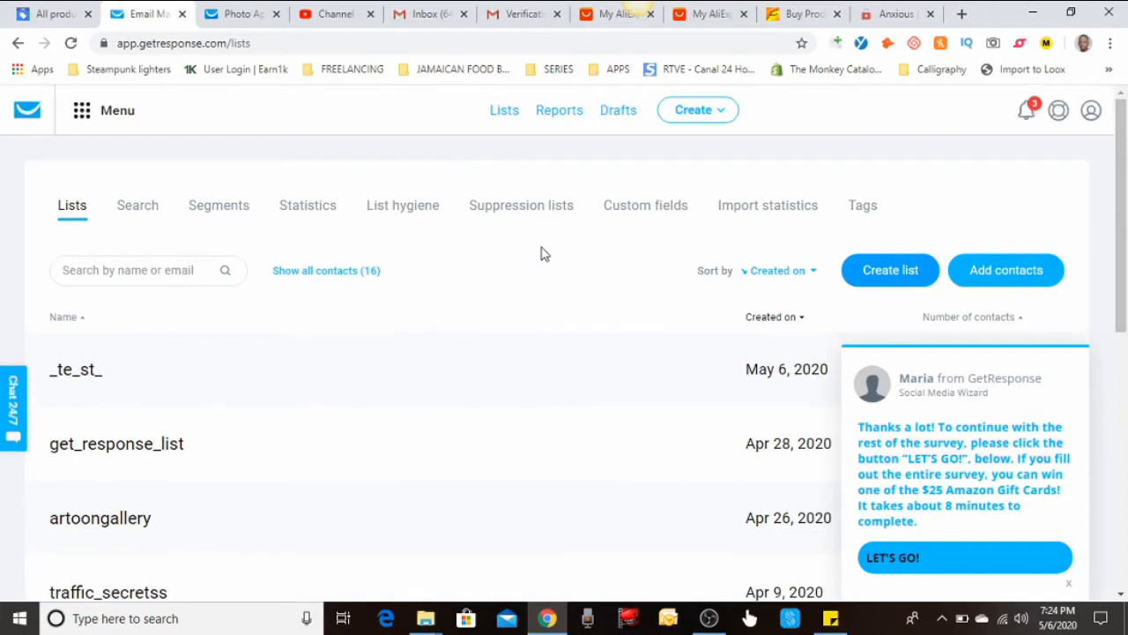
{"action": "left_click", "coordinate": [40, 118]}
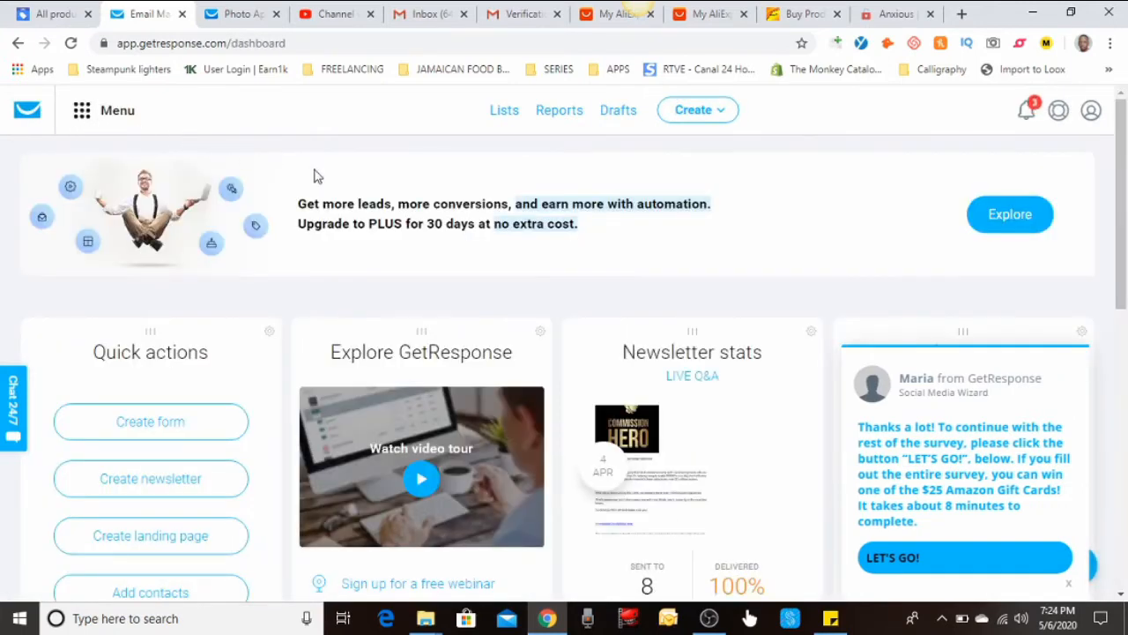
{"action": "scroll", "coordinate": [328, 189], "scroll_direction": "down", "scroll_amount": 1}
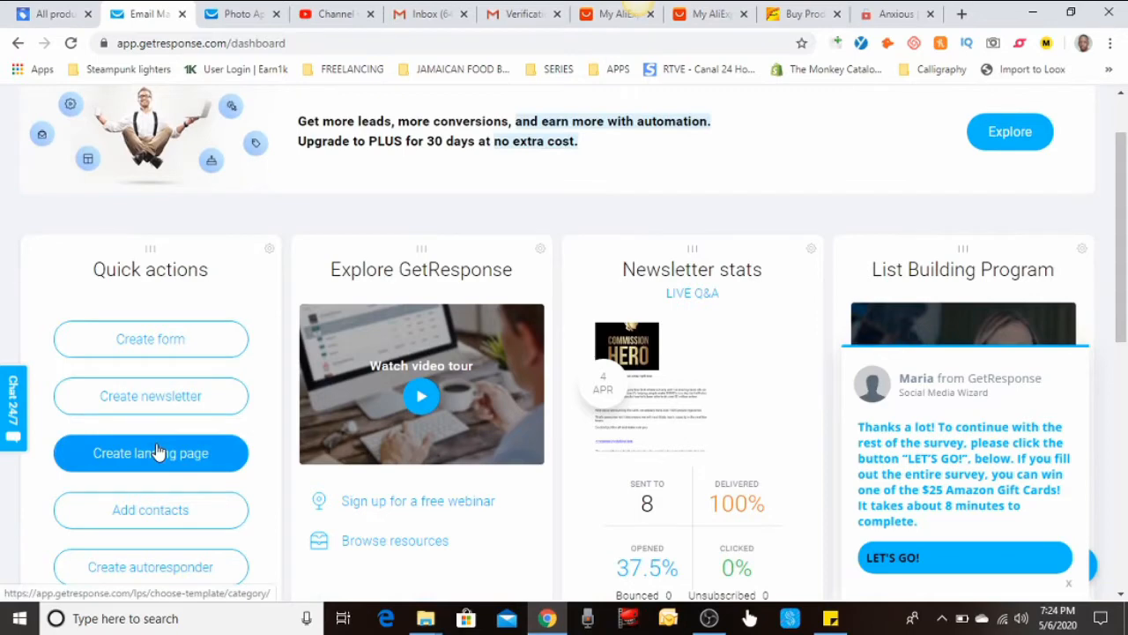
{"action": "scroll", "coordinate": [442, 323], "scroll_direction": "up", "scroll_amount": 1}
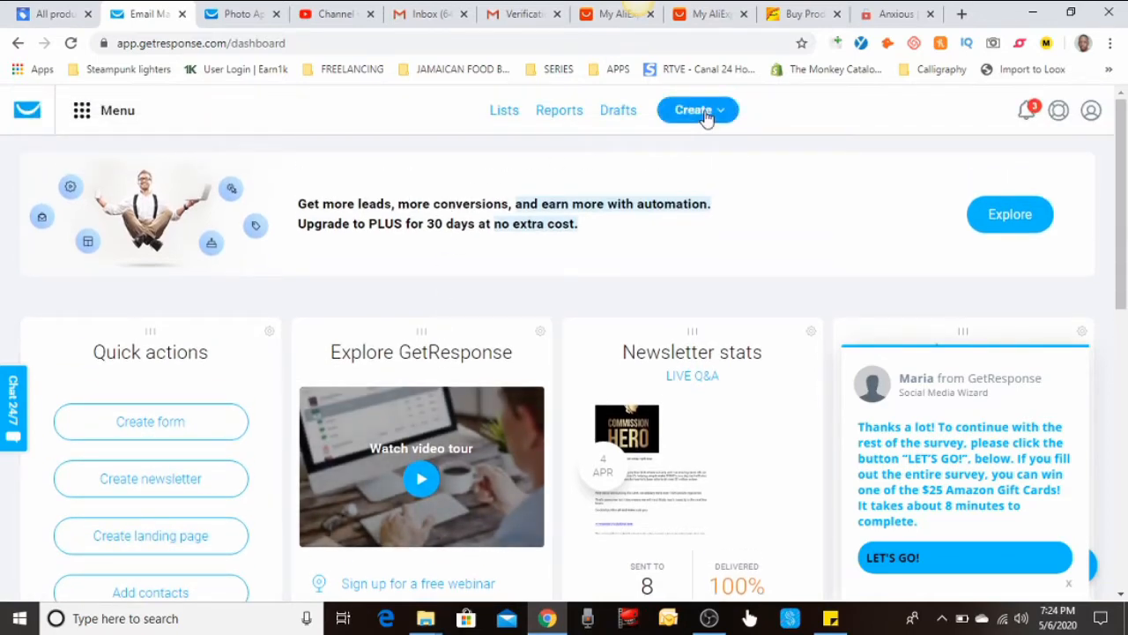
{"action": "left_click", "coordinate": [705, 114]}
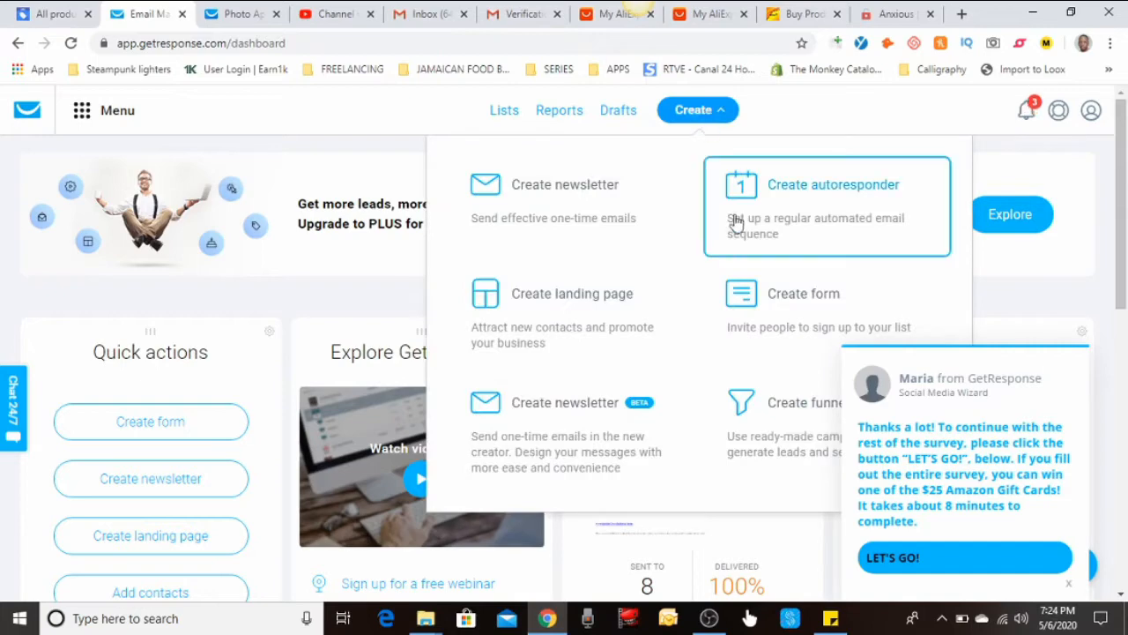
{"action": "left_click", "coordinate": [580, 306]}
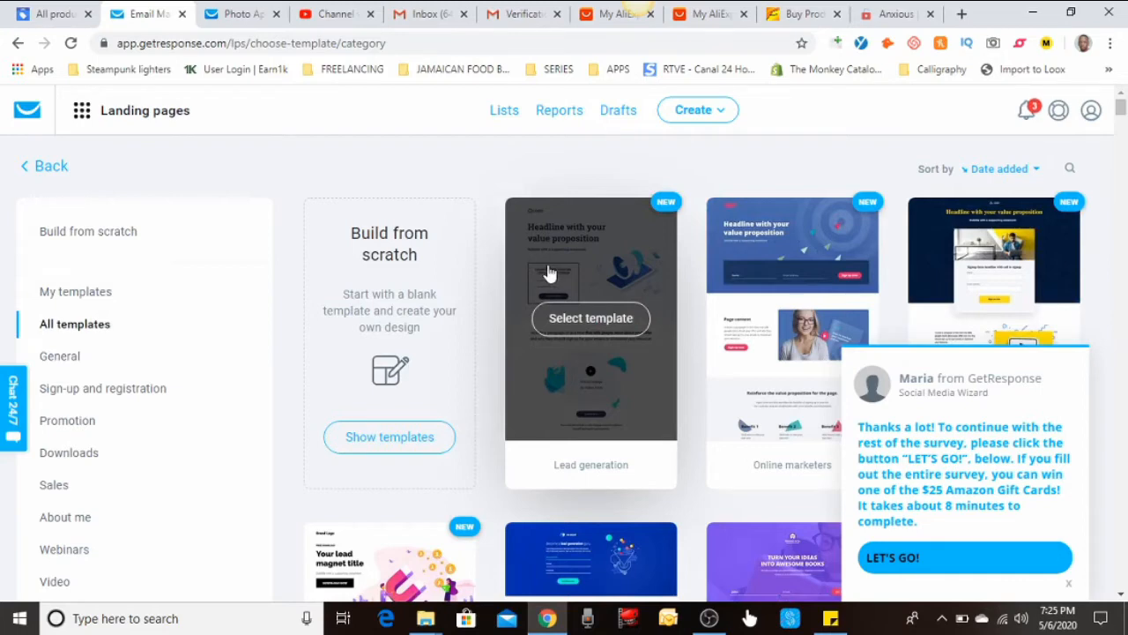
{"action": "left_click", "coordinate": [1068, 583]}
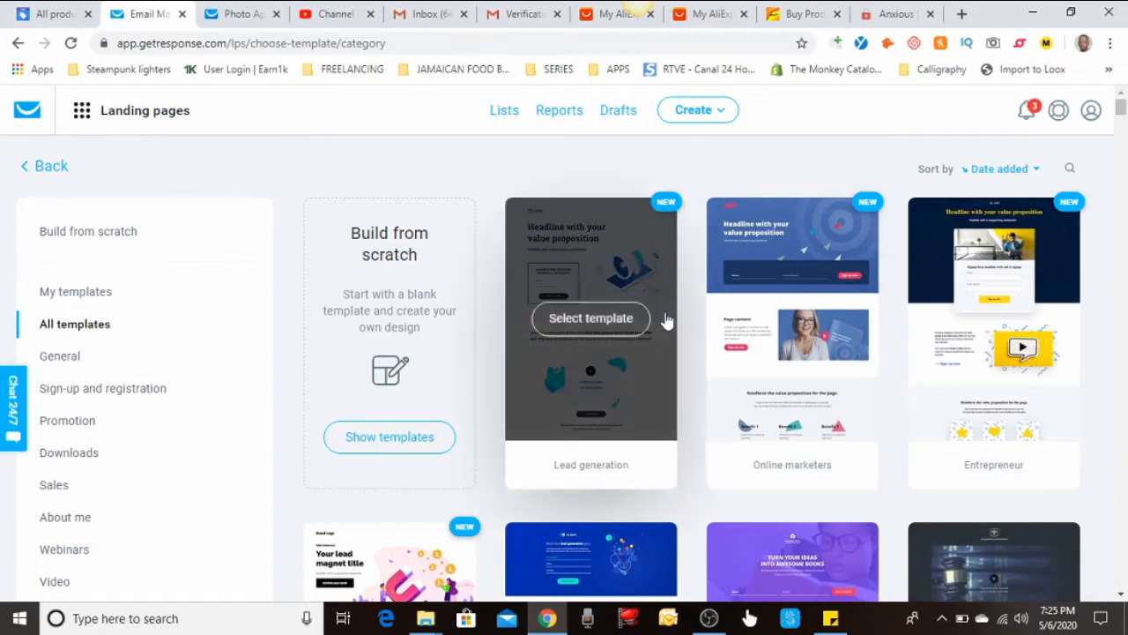
{"action": "scroll", "coordinate": [667, 322], "scroll_direction": "down", "scroll_amount": 1}
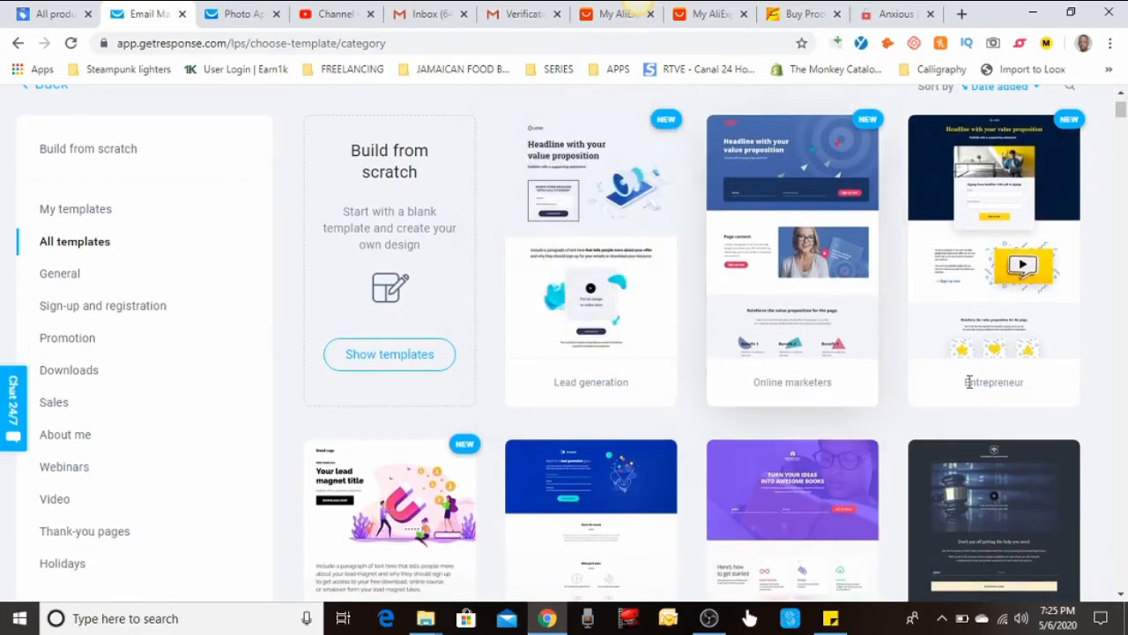
{"action": "scroll", "coordinate": [882, 396], "scroll_direction": "down", "scroll_amount": 4}
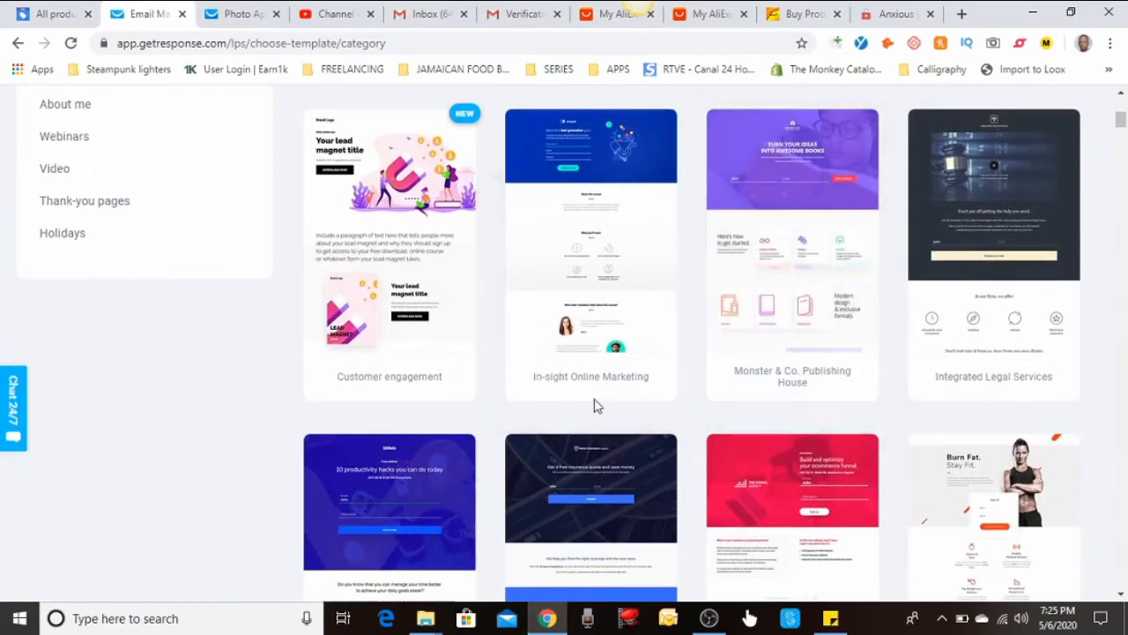
{"action": "mouse_move", "coordinate": [940, 213]}
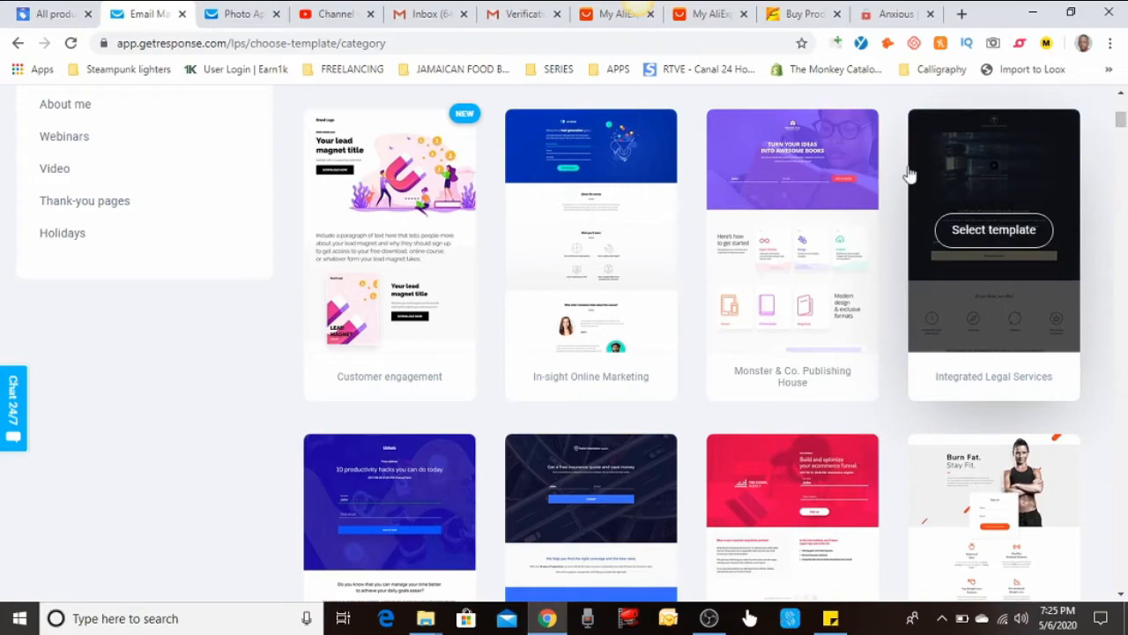
{"action": "scroll", "coordinate": [679, 297], "scroll_direction": "down", "scroll_amount": 5}
{"action": "scroll", "coordinate": [998, 194], "scroll_direction": "up", "scroll_amount": 2}
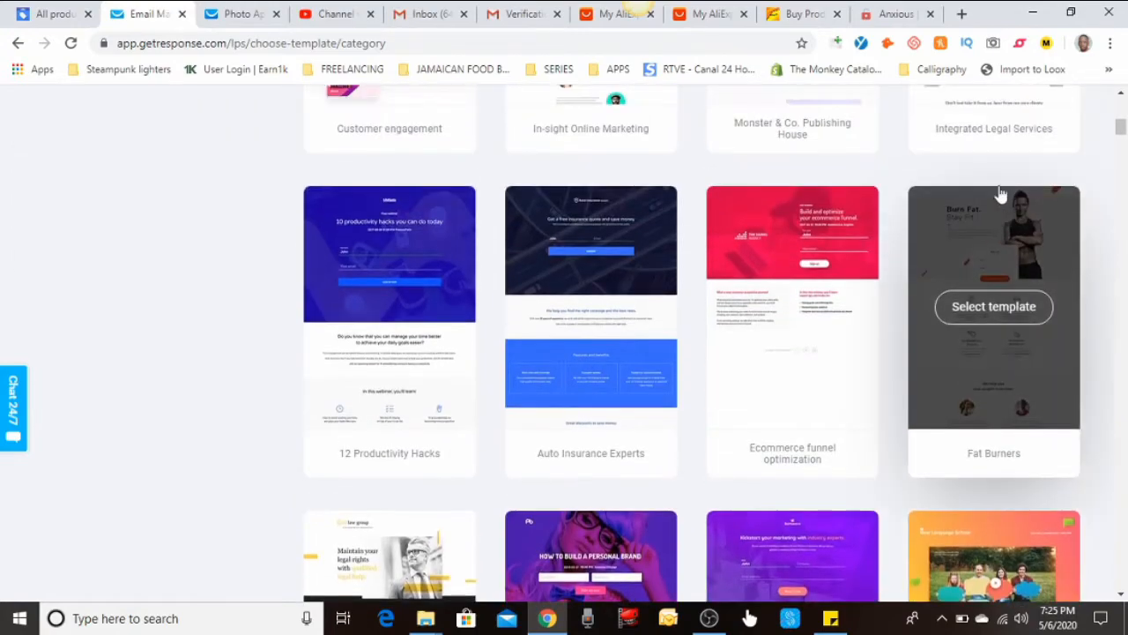
{"action": "scroll", "coordinate": [846, 284], "scroll_direction": "down", "scroll_amount": 5}
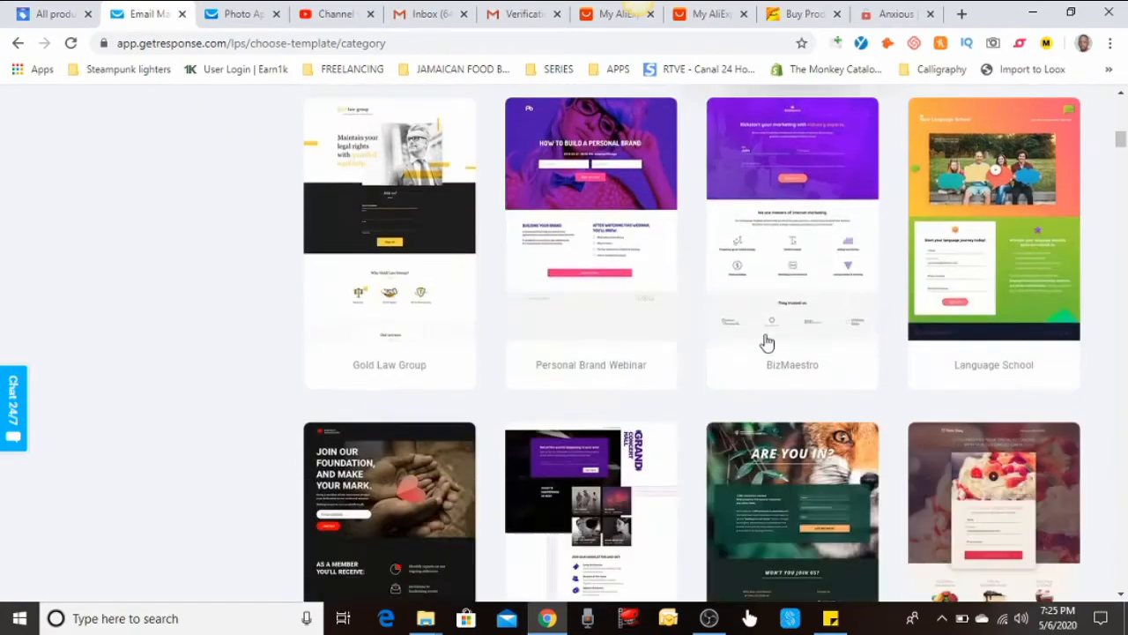
{"action": "mouse_move", "coordinate": [564, 358]}
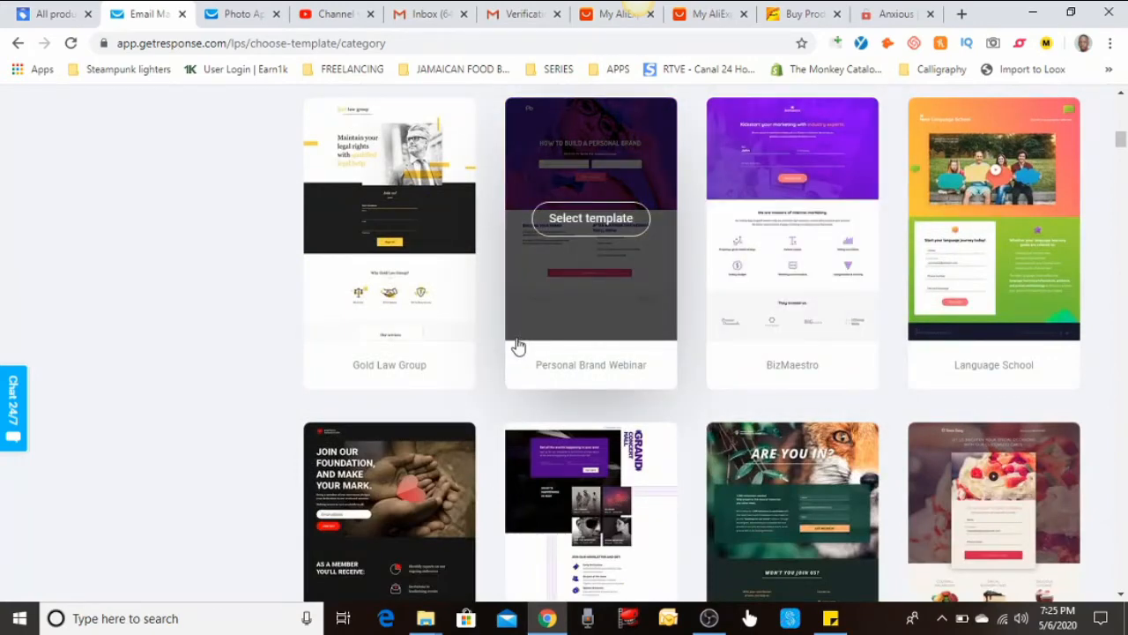
{"action": "scroll", "coordinate": [449, 317], "scroll_direction": "down", "scroll_amount": 2}
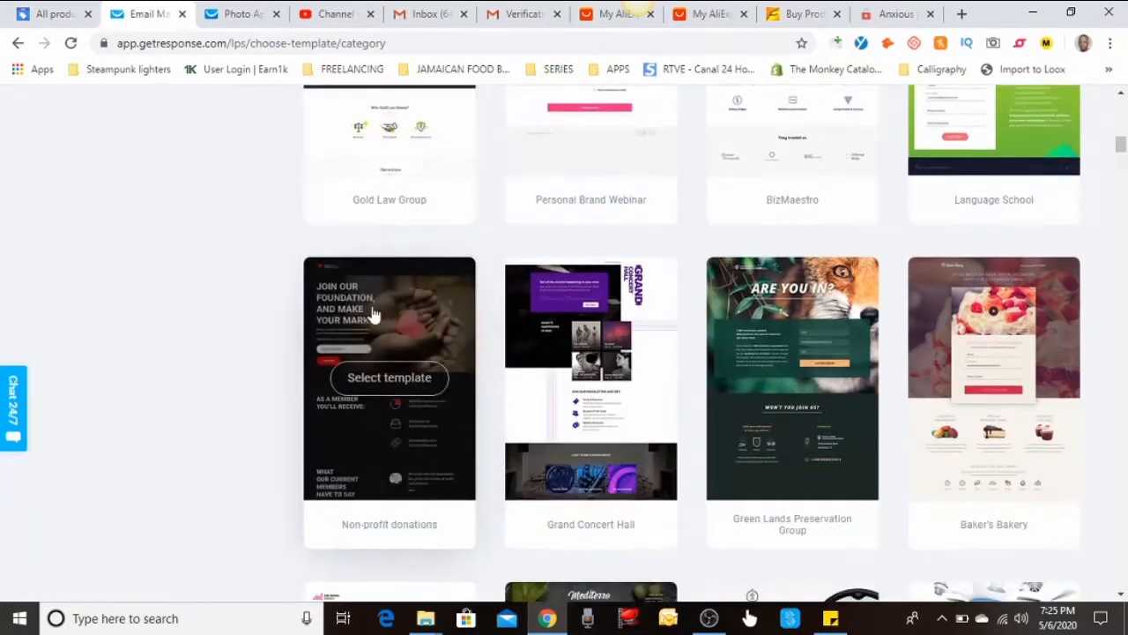
{"action": "scroll", "coordinate": [397, 265], "scroll_direction": "down", "scroll_amount": 6}
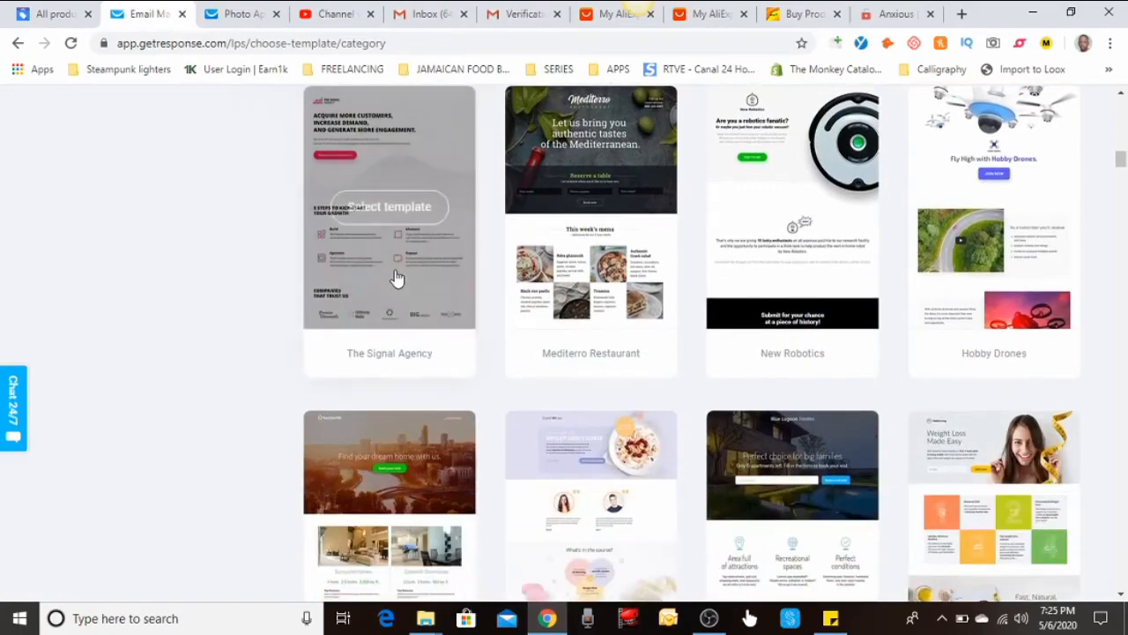
{"action": "scroll", "coordinate": [396, 279], "scroll_direction": "down", "scroll_amount": 2}
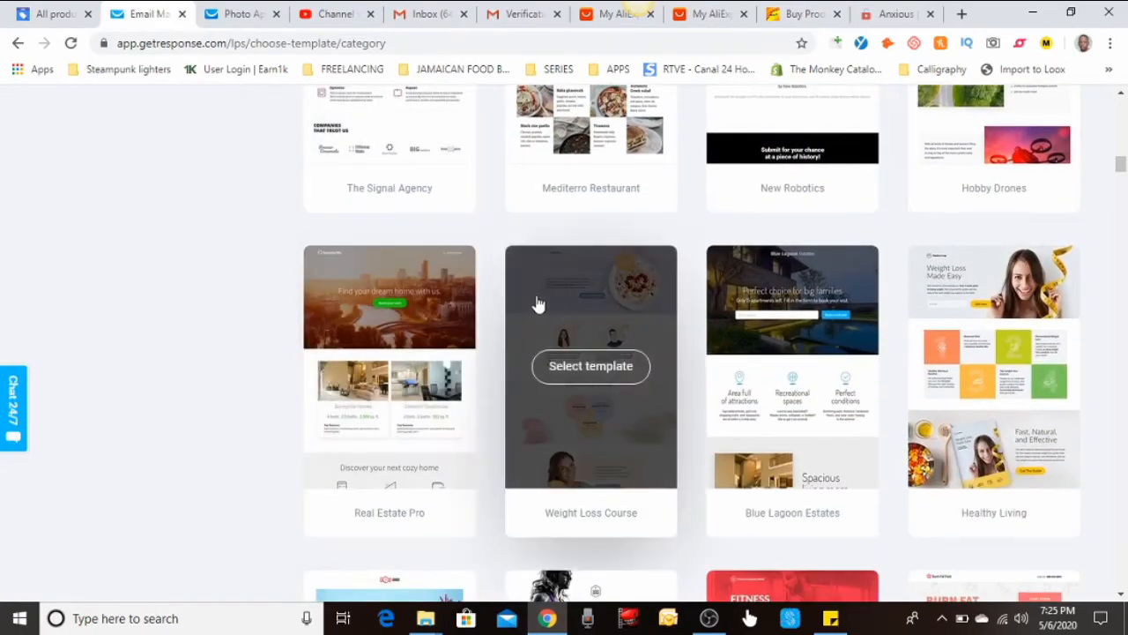
{"action": "scroll", "coordinate": [537, 304], "scroll_direction": "down", "scroll_amount": 5}
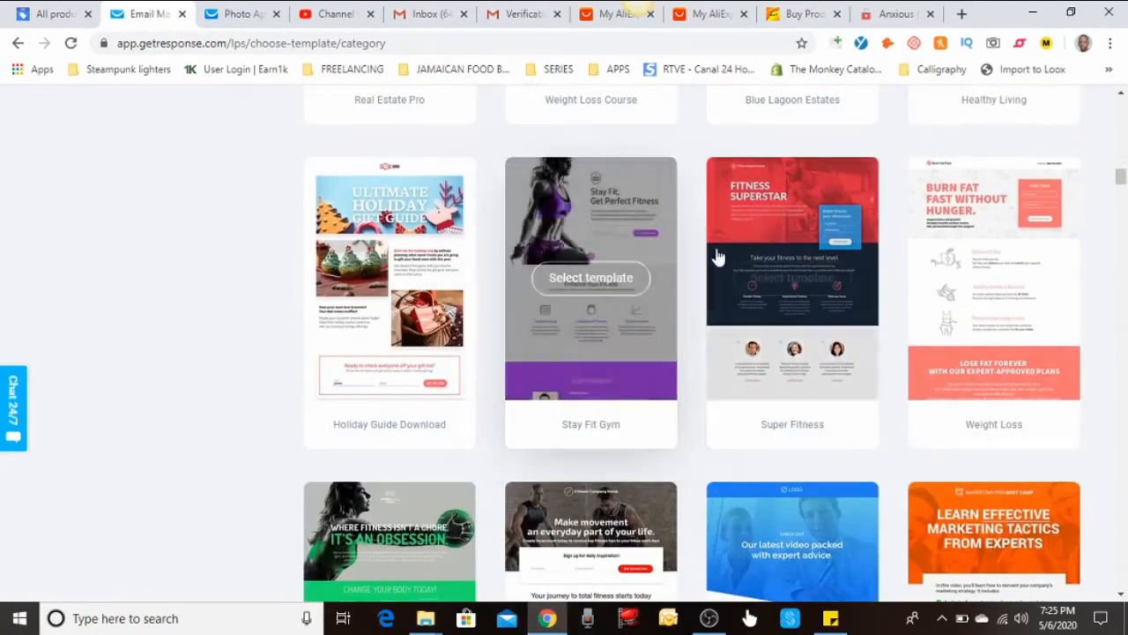
{"action": "scroll", "coordinate": [787, 231], "scroll_direction": "down", "scroll_amount": 10}
{"action": "scroll", "coordinate": [787, 231], "scroll_direction": "down", "scroll_amount": 15}
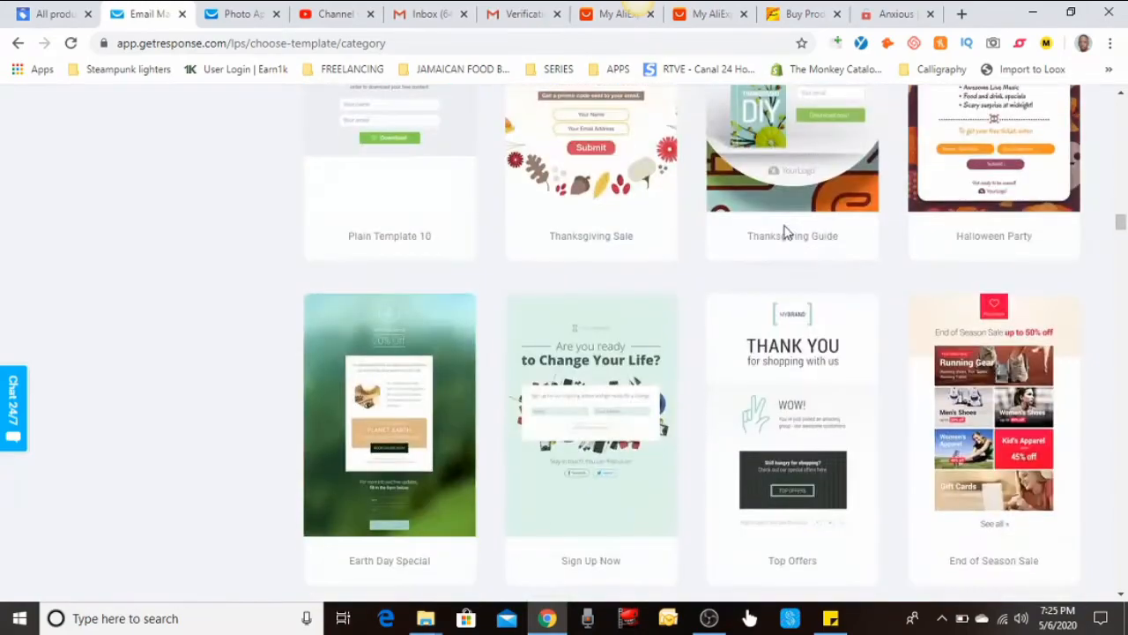
{"action": "scroll", "coordinate": [780, 228], "scroll_direction": "down", "scroll_amount": 3}
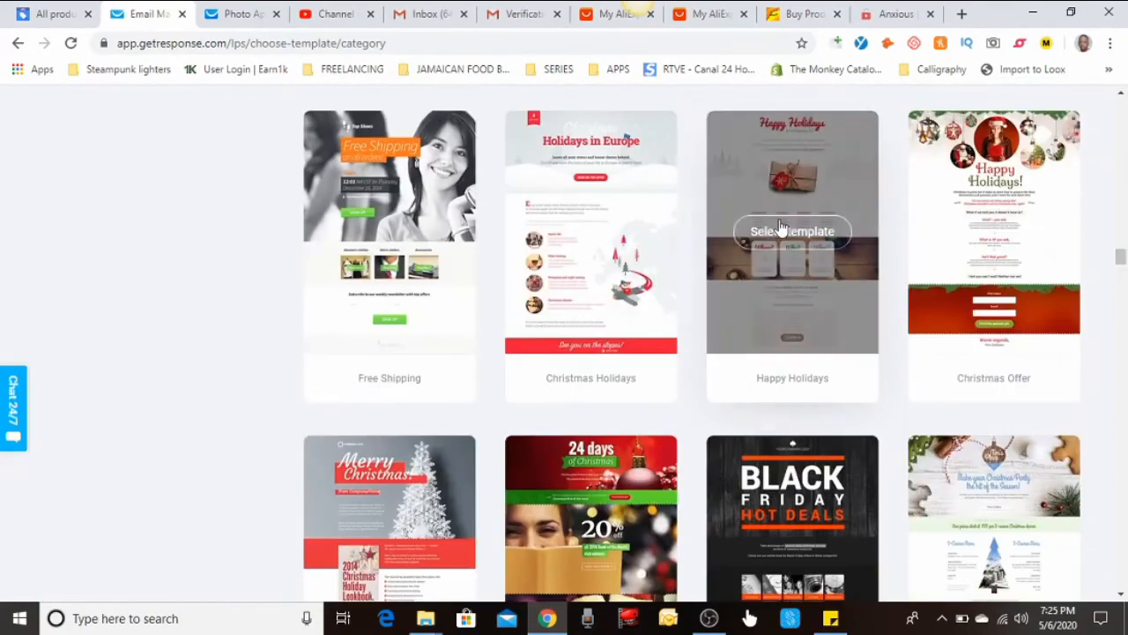
{"action": "scroll", "coordinate": [780, 227], "scroll_direction": "down", "scroll_amount": 7}
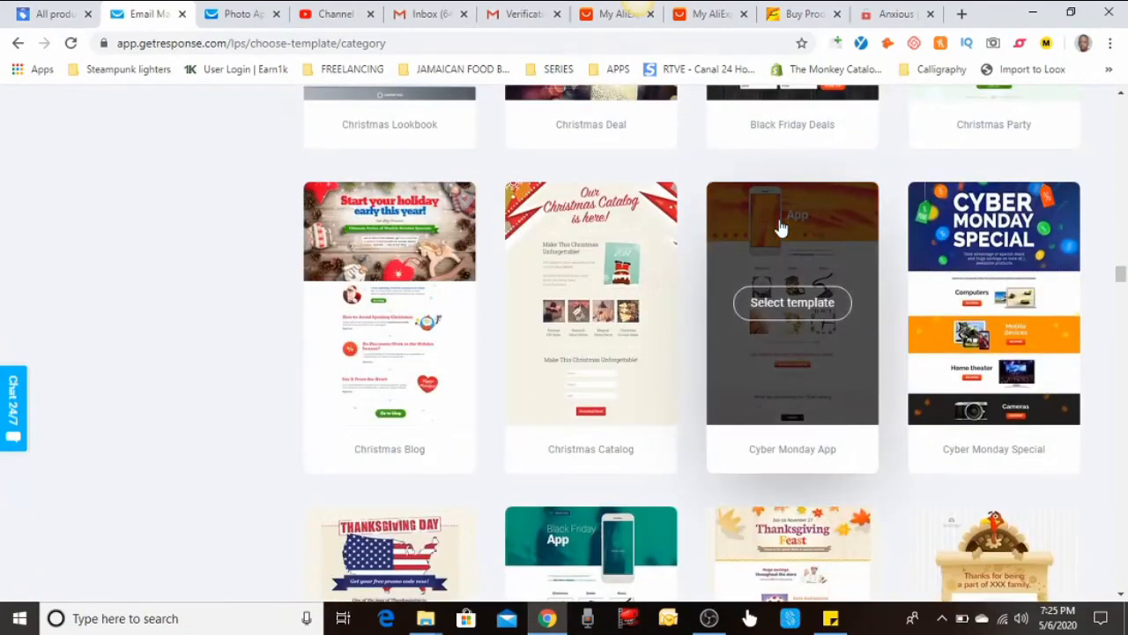
{"action": "scroll", "coordinate": [780, 227], "scroll_direction": "down", "scroll_amount": 15}
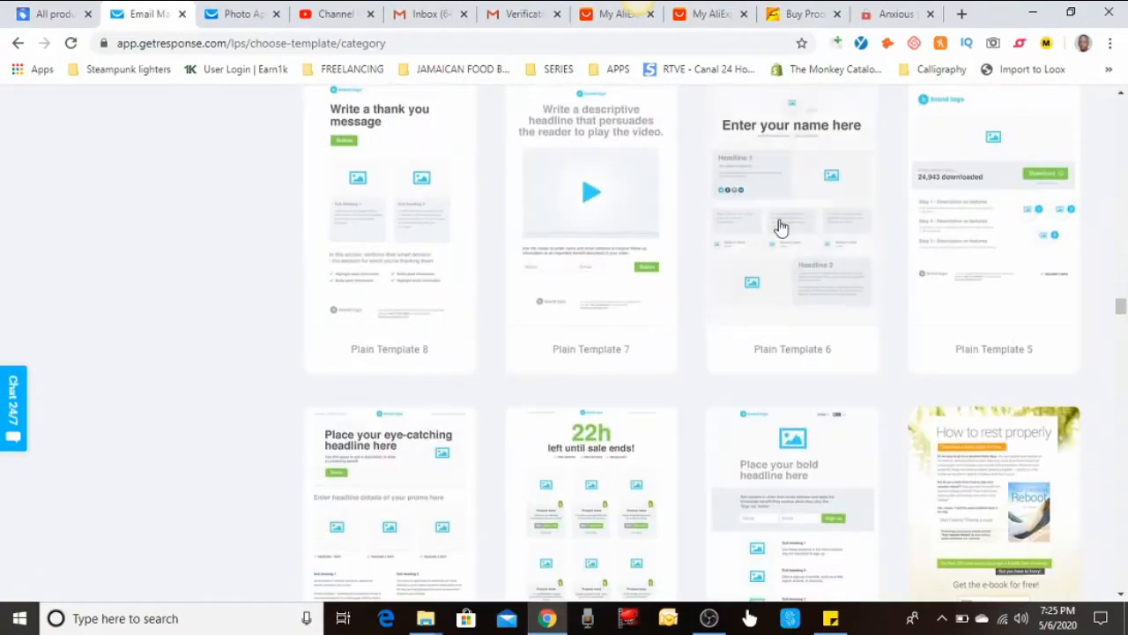
{"action": "scroll", "coordinate": [782, 228], "scroll_direction": "up", "scroll_amount": 20}
{"action": "scroll", "coordinate": [784, 229], "scroll_direction": "up", "scroll_amount": 20}
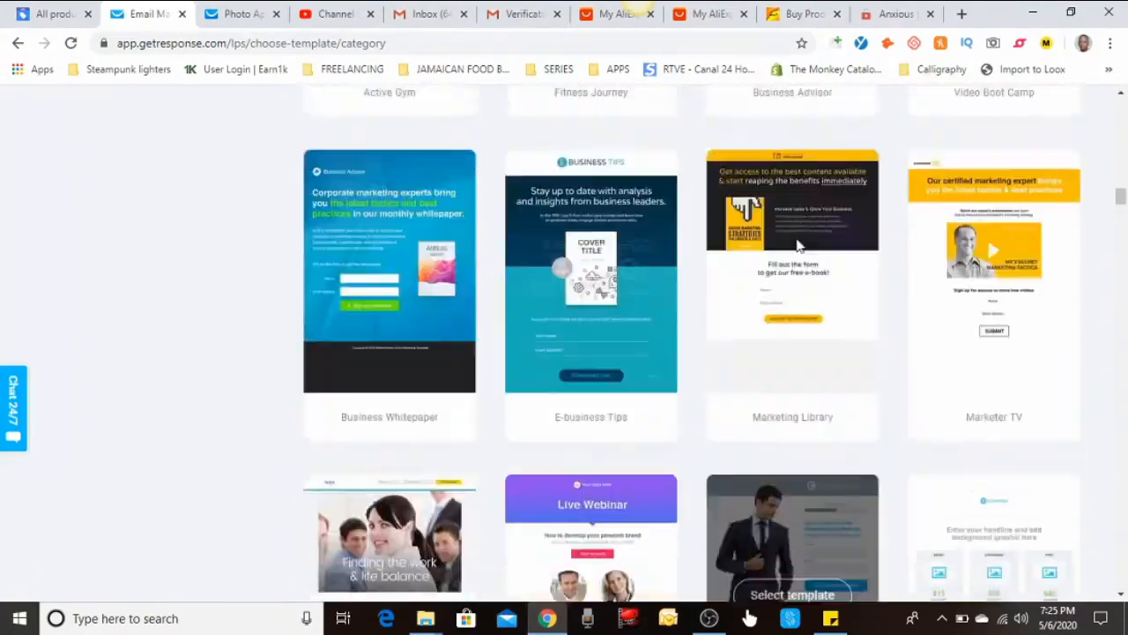
{"action": "scroll", "coordinate": [793, 252], "scroll_direction": "up", "scroll_amount": 15}
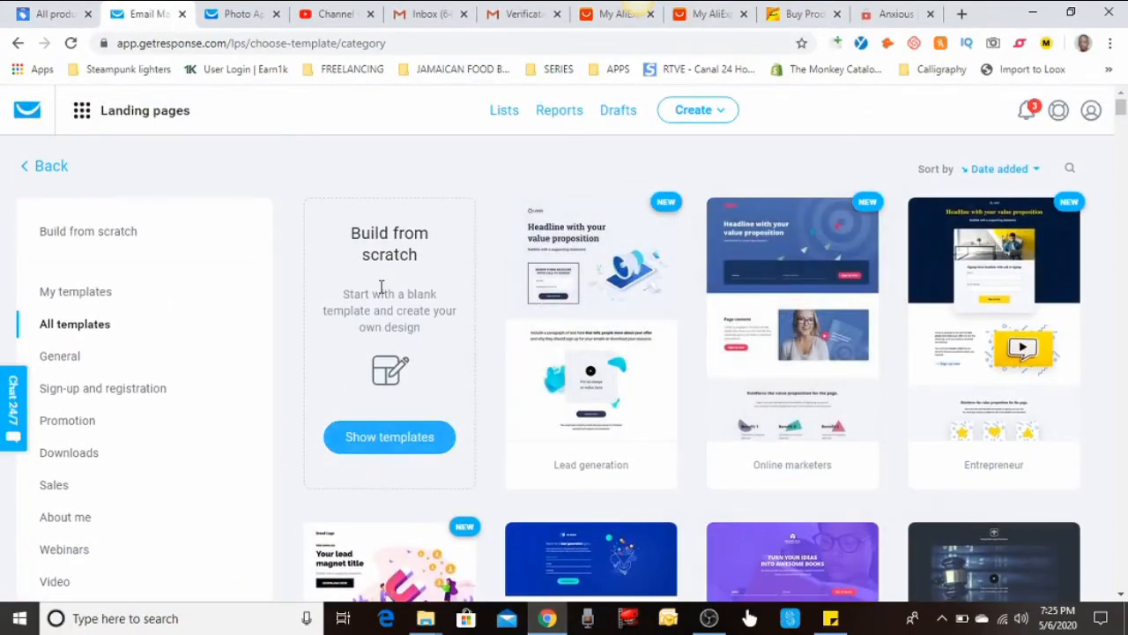
Browse the build-from-scratch templates and start a page from Plain Template 10
{"action": "left_click", "coordinate": [397, 440]}
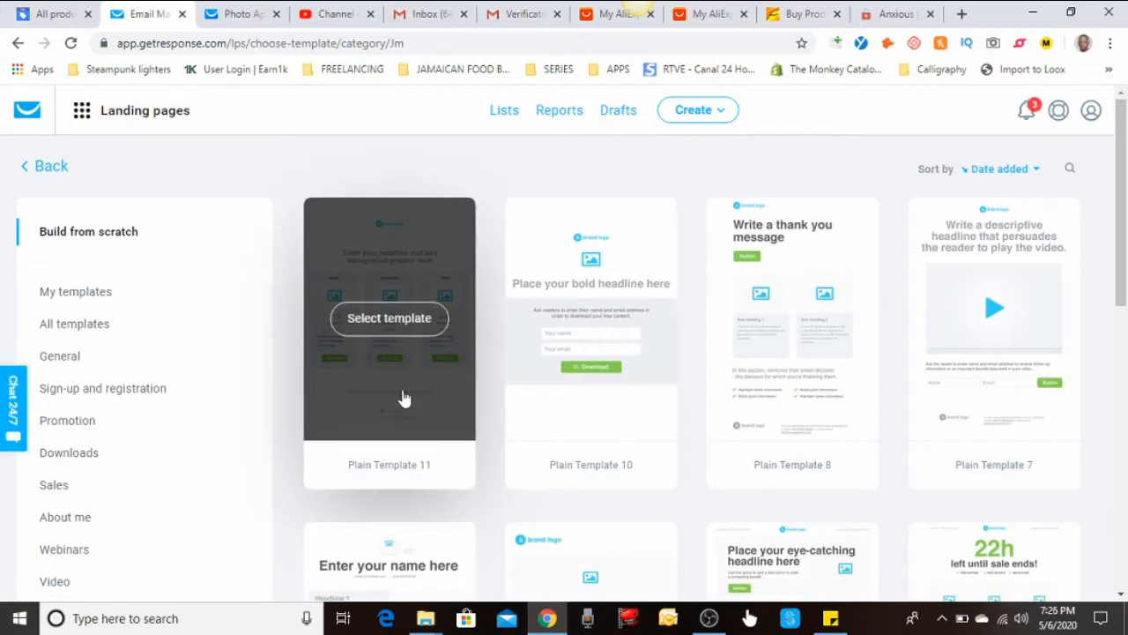
{"action": "scroll", "coordinate": [655, 347], "scroll_direction": "down", "scroll_amount": 3}
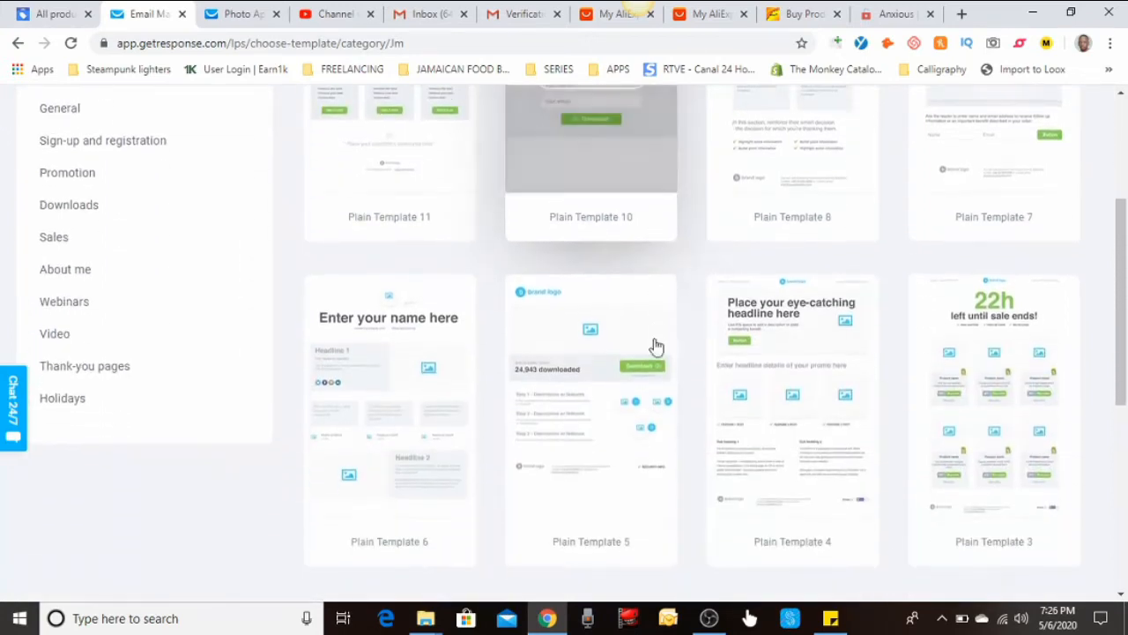
{"action": "scroll", "coordinate": [655, 344], "scroll_direction": "down", "scroll_amount": 5}
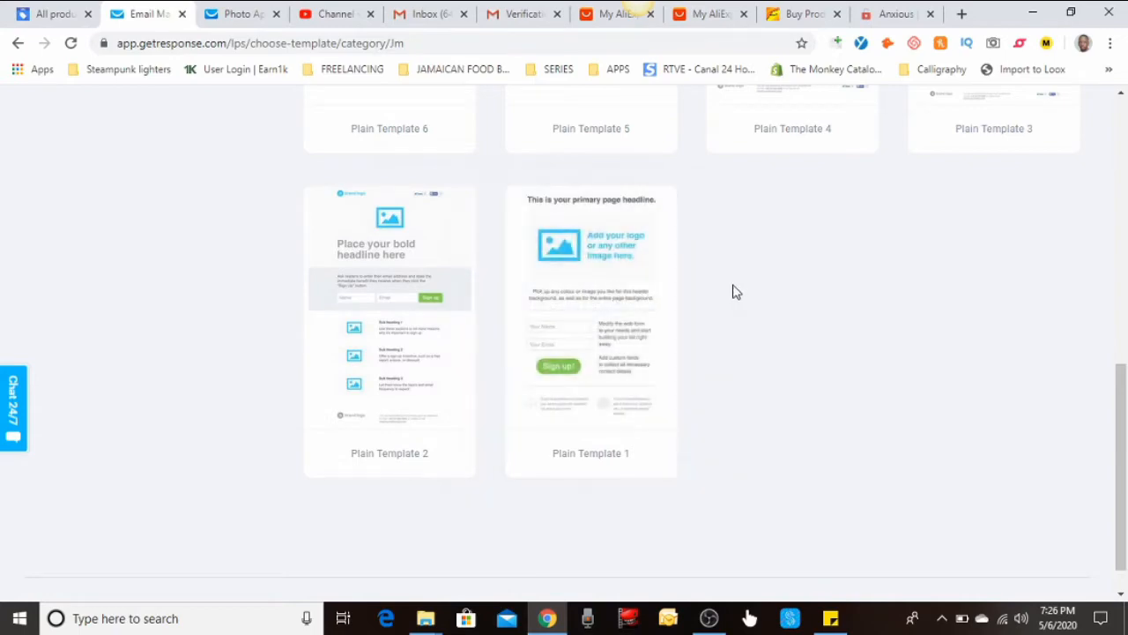
{"action": "scroll", "coordinate": [735, 292], "scroll_direction": "up", "scroll_amount": 8}
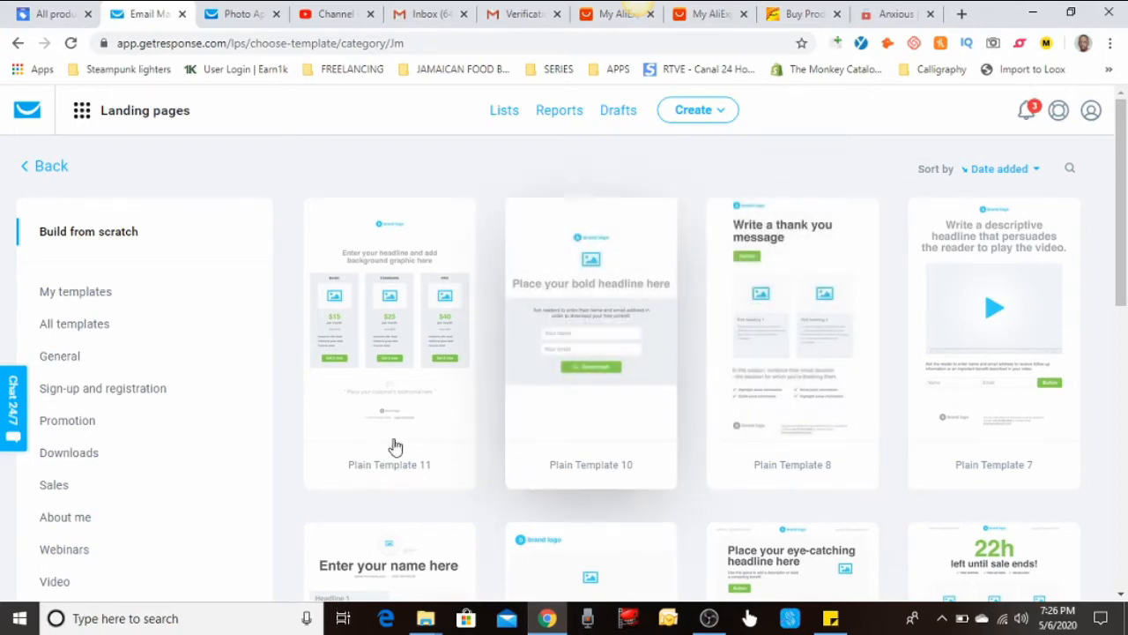
{"action": "scroll", "coordinate": [667, 379], "scroll_direction": "down", "scroll_amount": 3}
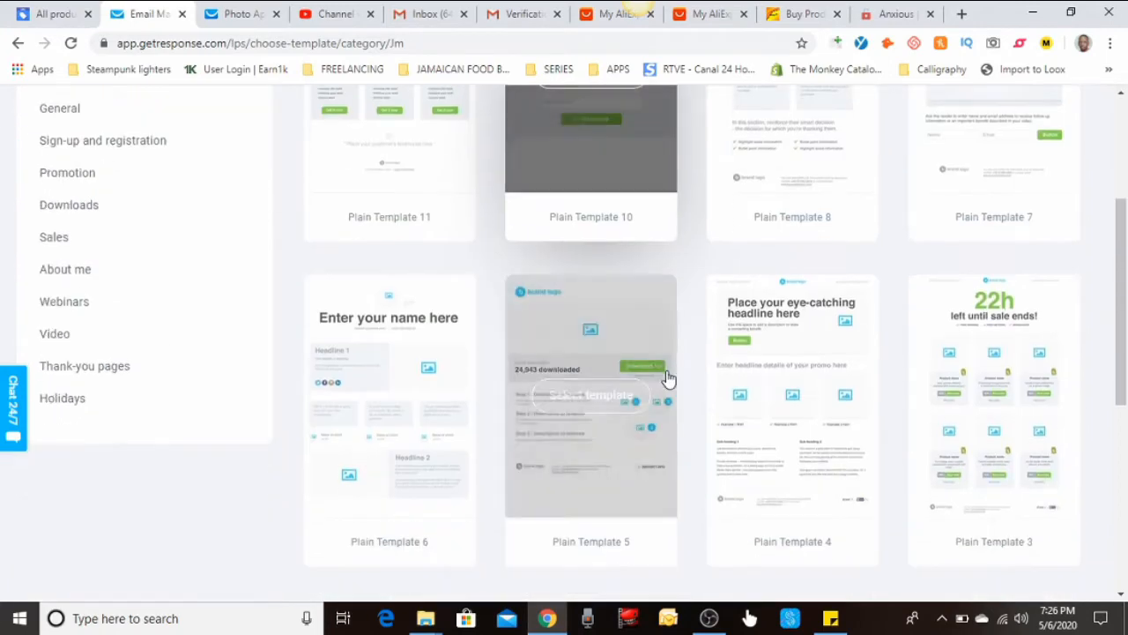
{"action": "scroll", "coordinate": [668, 379], "scroll_direction": "down", "scroll_amount": 3}
{"action": "scroll", "coordinate": [667, 379], "scroll_direction": "up", "scroll_amount": 2}
{"action": "scroll", "coordinate": [665, 377], "scroll_direction": "up", "scroll_amount": 5}
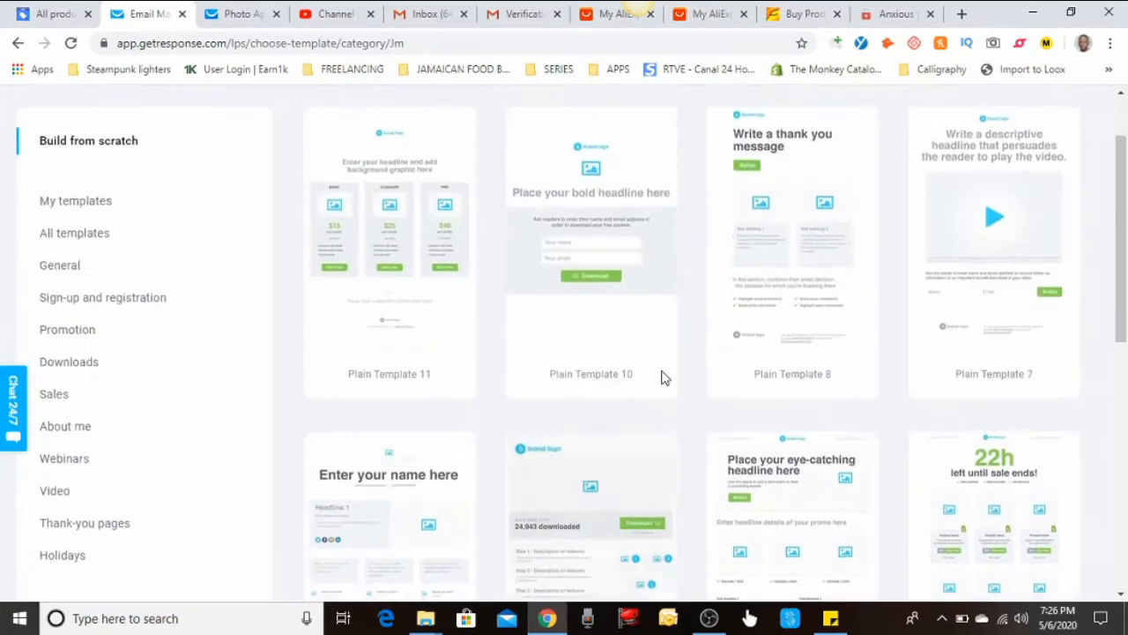
{"action": "left_click", "coordinate": [588, 323]}
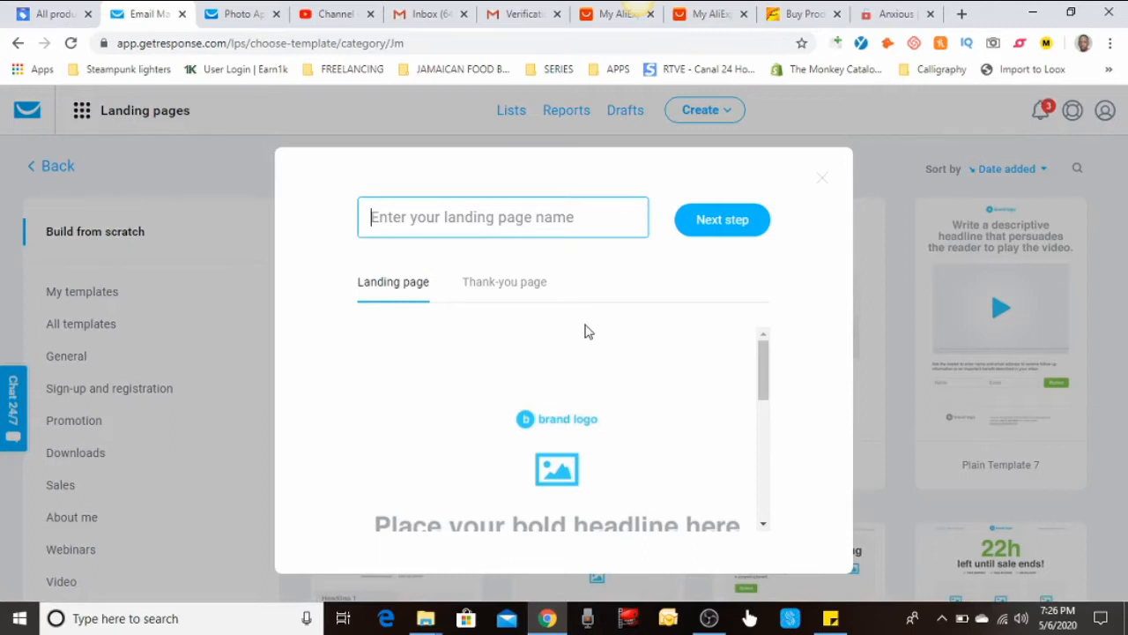
Name the landing page Market-X, preview its thank-you page, and open it in the editor
{"action": "type", "text": "Market"}
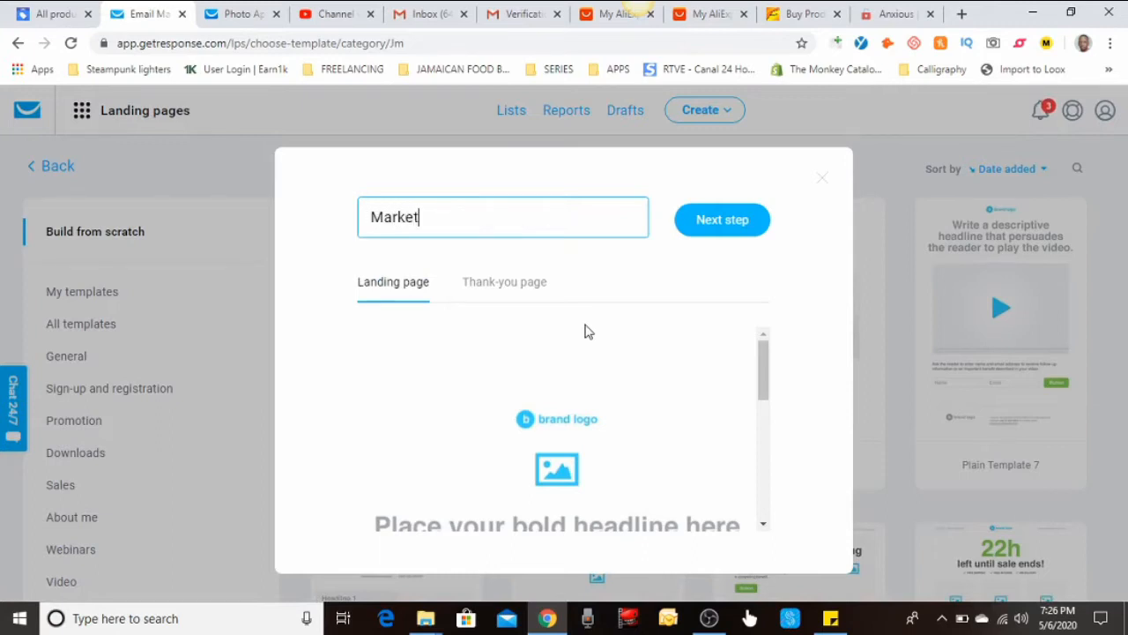
{"action": "type", "text": "-X"}
{"action": "scroll", "coordinate": [551, 404], "scroll_direction": "down", "scroll_amount": 2}
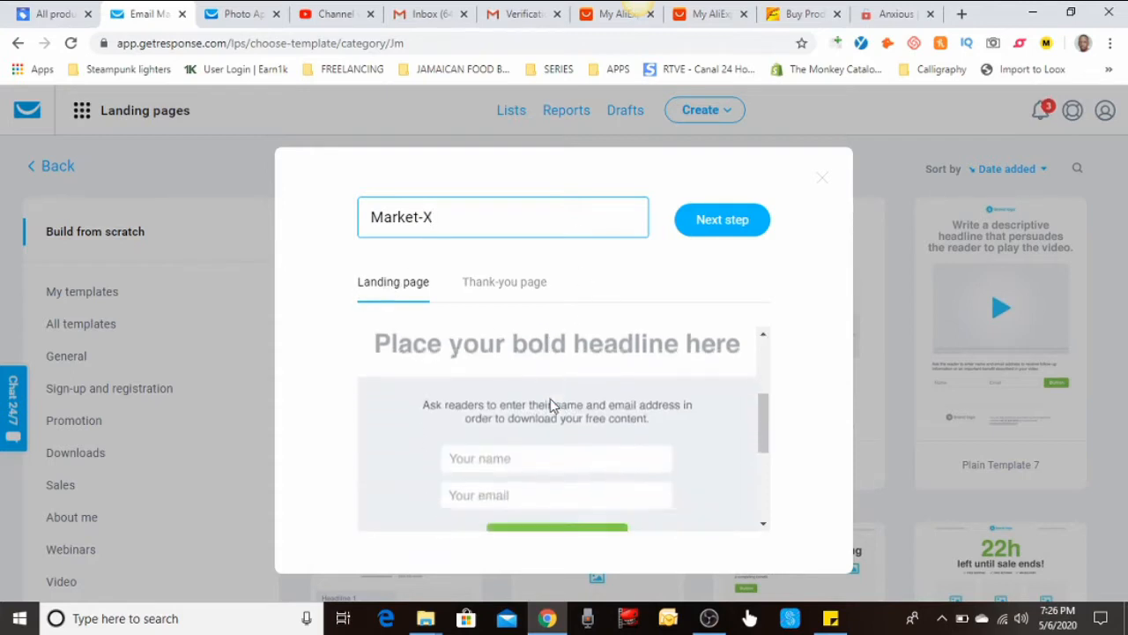
{"action": "scroll", "coordinate": [551, 404], "scroll_direction": "down", "scroll_amount": 3}
{"action": "scroll", "coordinate": [551, 404], "scroll_direction": "up", "scroll_amount": 5}
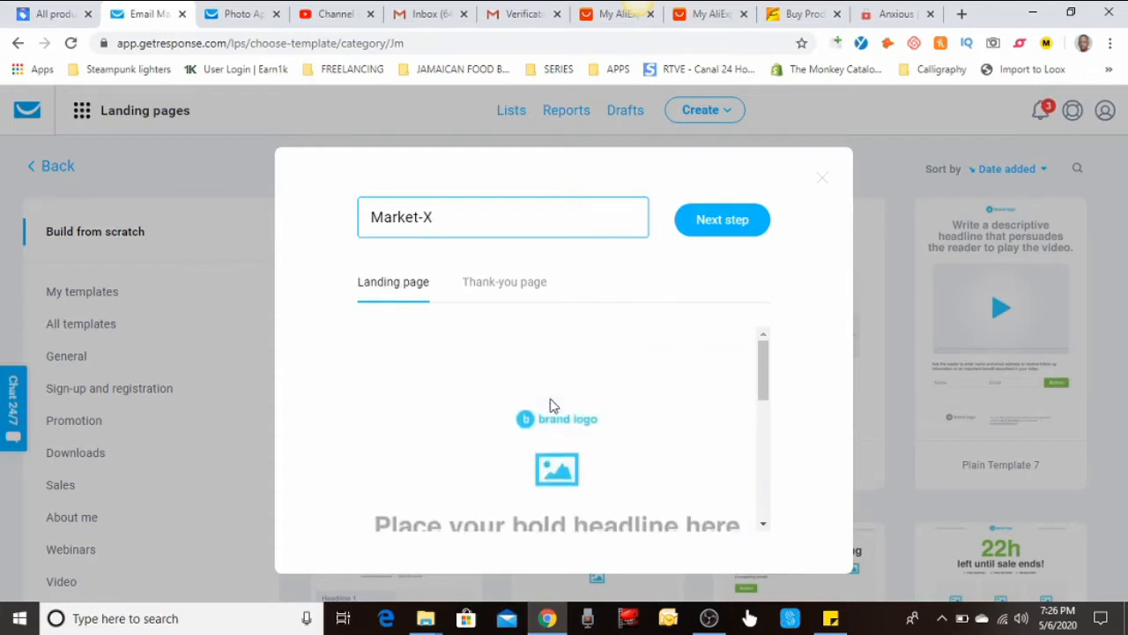
{"action": "left_click", "coordinate": [490, 284]}
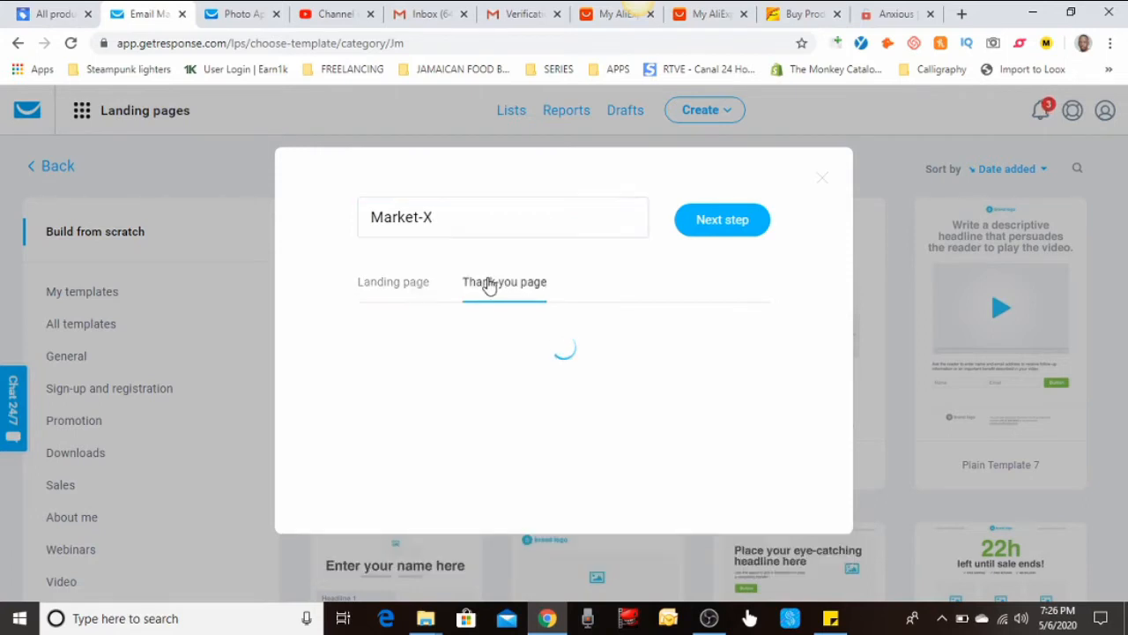
{"action": "scroll", "coordinate": [531, 374], "scroll_direction": "down", "scroll_amount": 5}
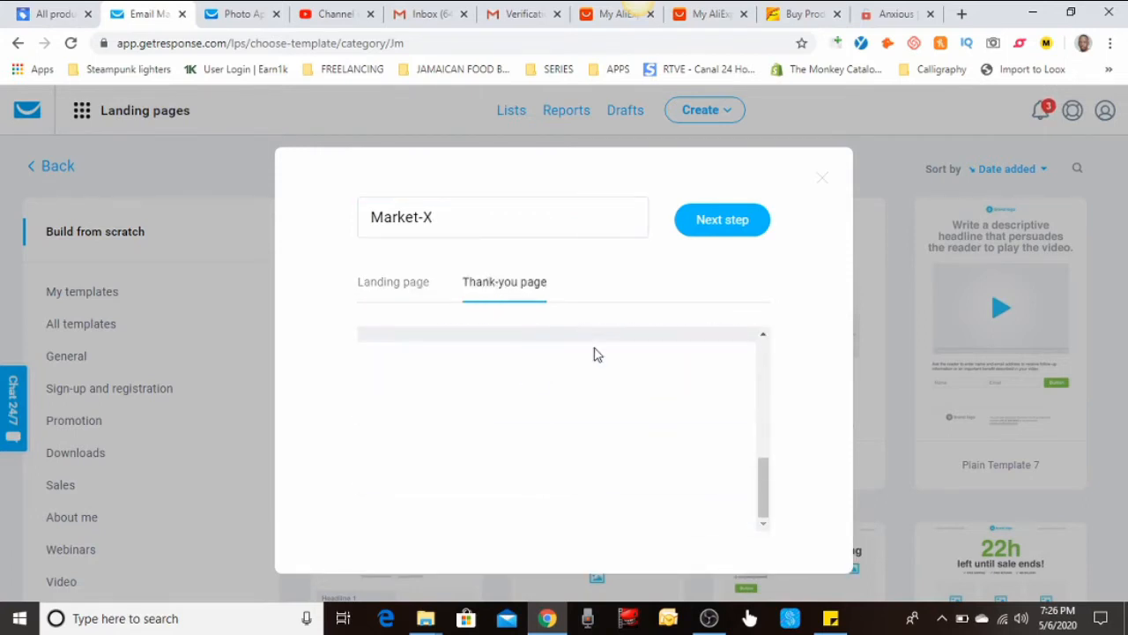
{"action": "left_click", "coordinate": [728, 226]}
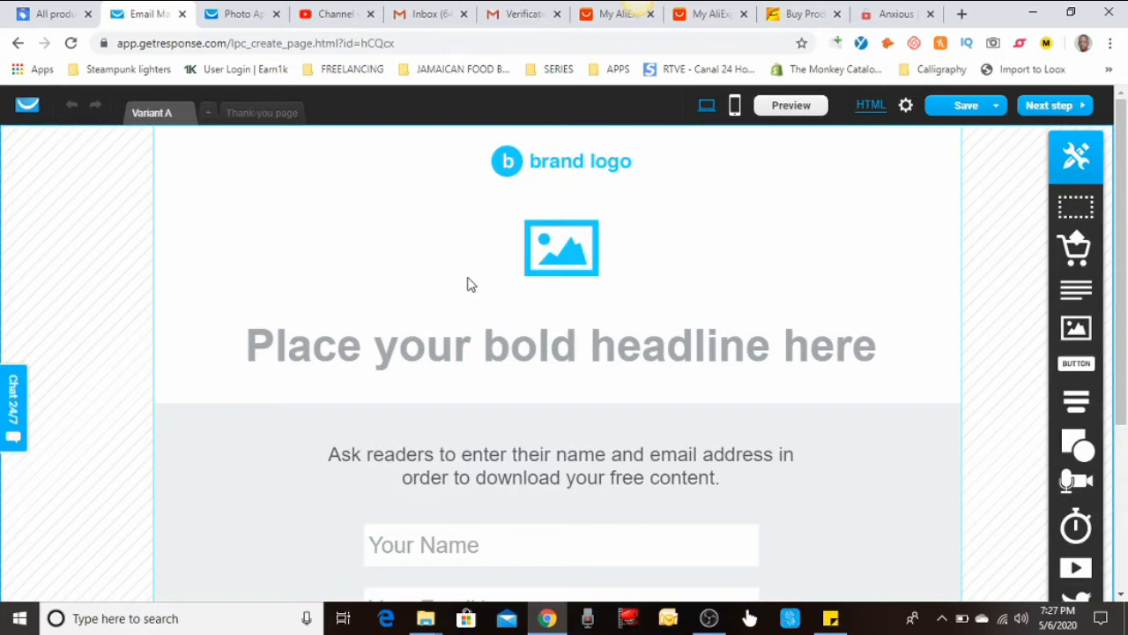
Replace the placeholder headline with 'We Guarantee Your Satidfaction Or Your Money Back In full!'
{"action": "scroll", "coordinate": [522, 254], "scroll_direction": "down", "scroll_amount": 4}
{"action": "scroll", "coordinate": [521, 254], "scroll_direction": "up", "scroll_amount": 4}
{"action": "scroll", "coordinate": [521, 352], "scroll_direction": "down", "scroll_amount": 1}
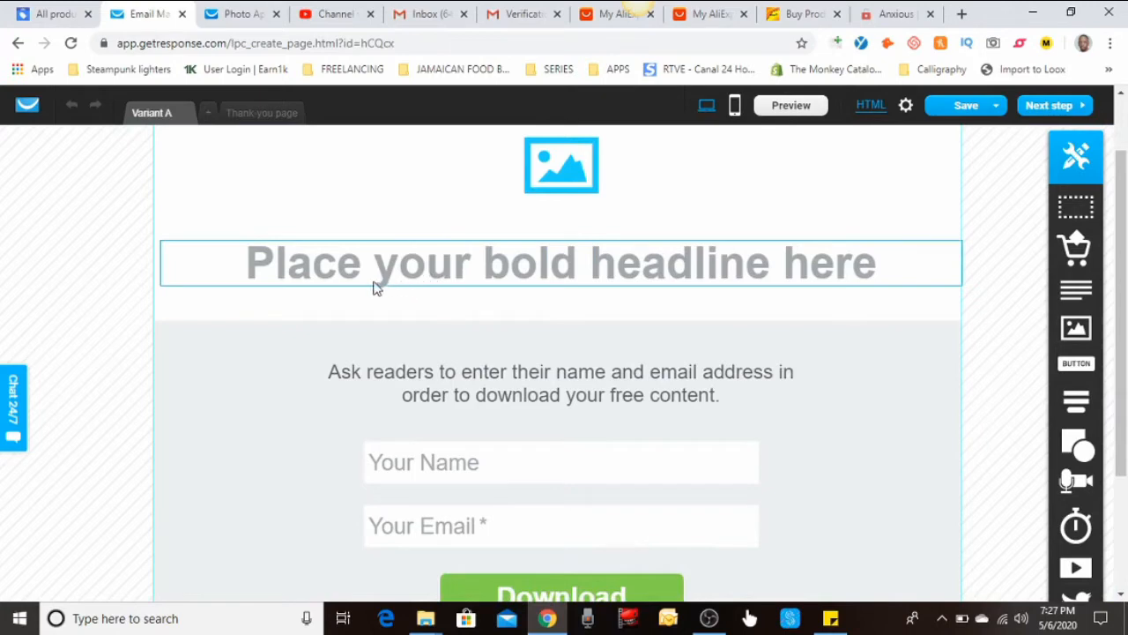
{"action": "left_click", "coordinate": [407, 268]}
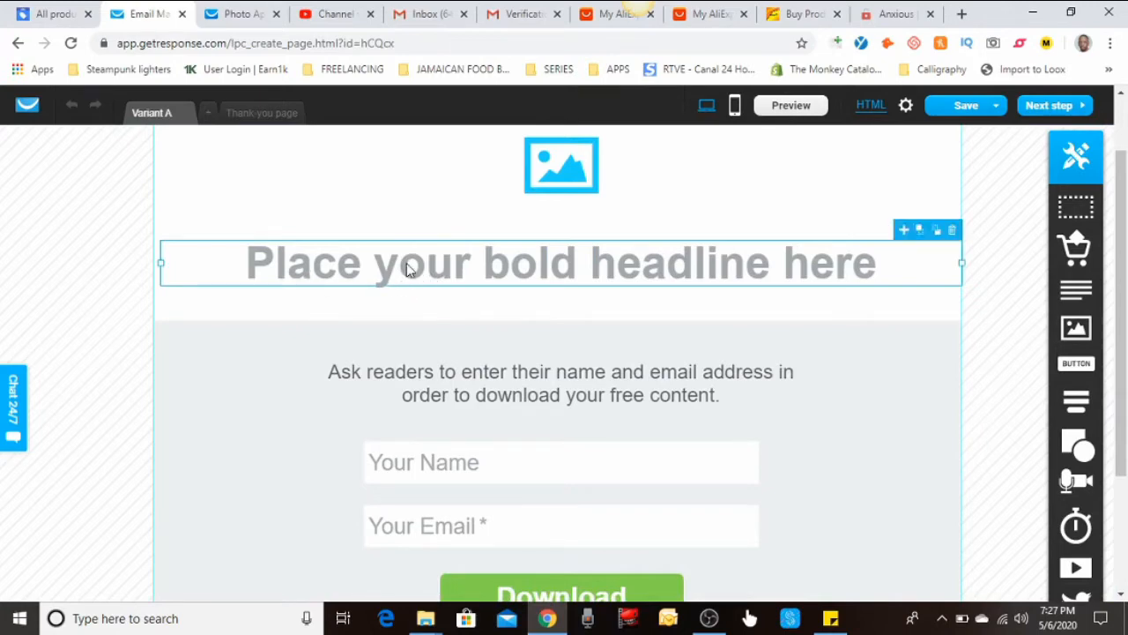
{"action": "double_click", "coordinate": [407, 269]}
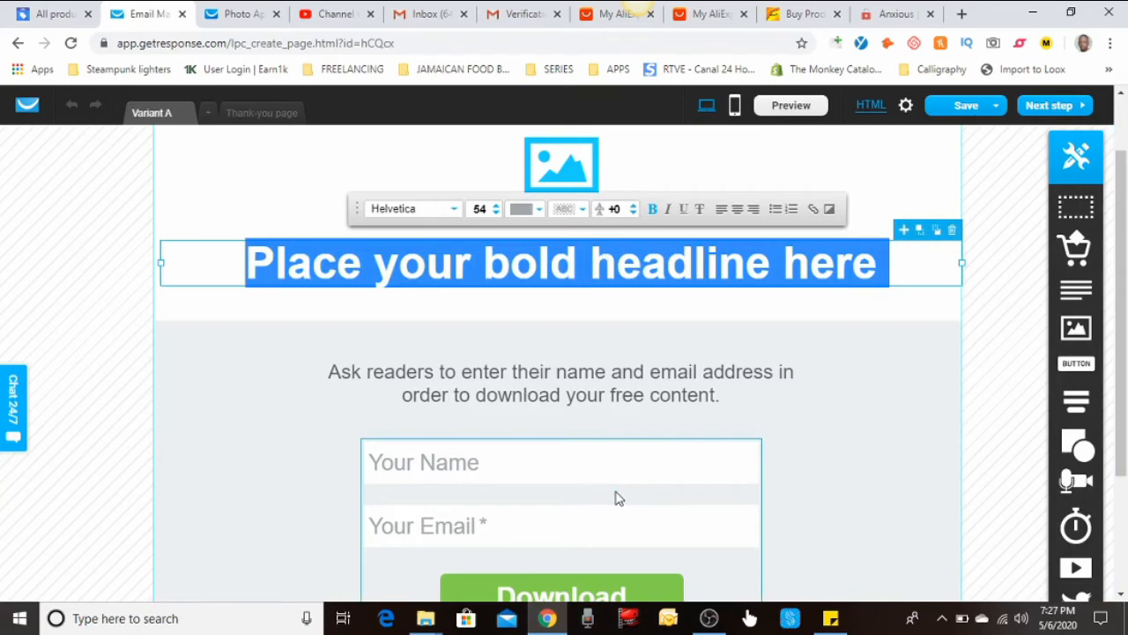
{"action": "type", "text": "E"}
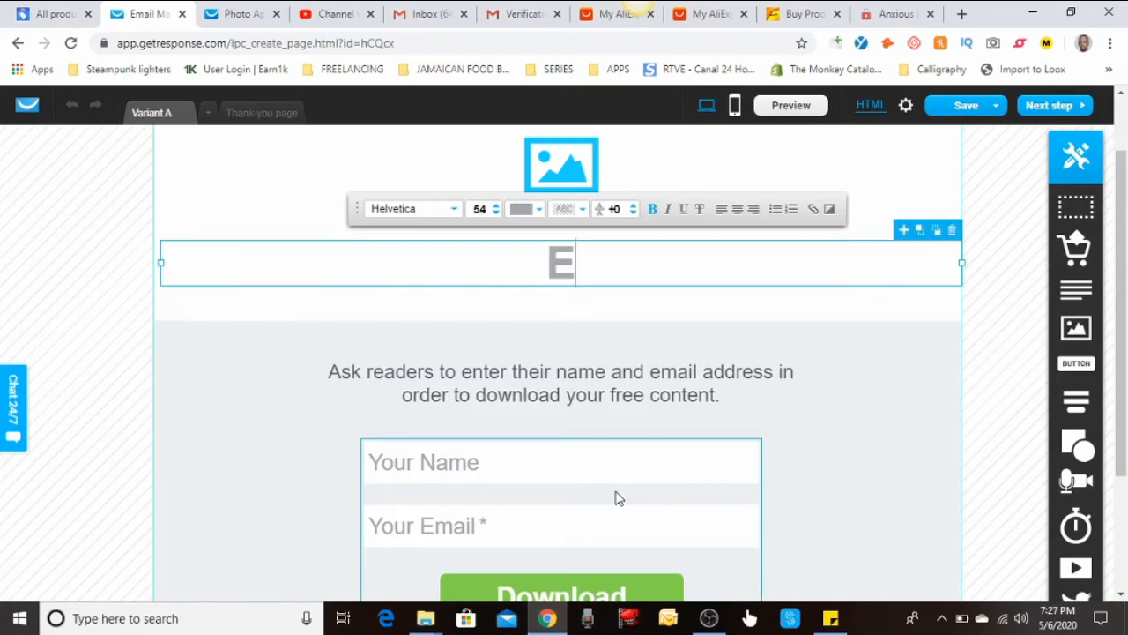
{"action": "key", "text": "BackSpace"}
{"action": "type", "text": "We Guara"}
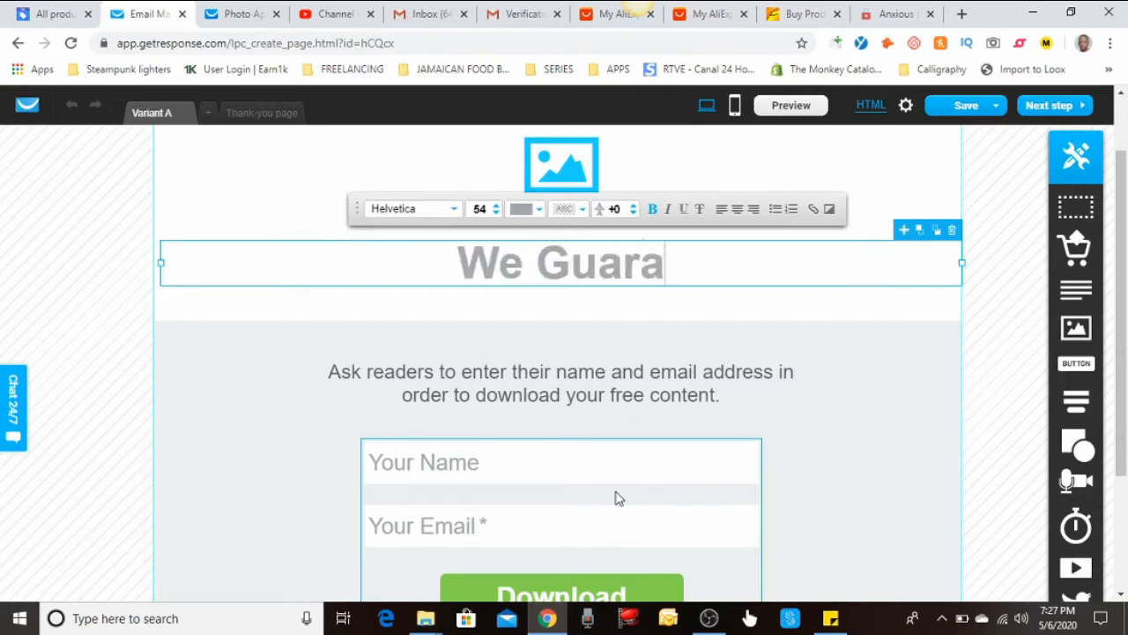
{"action": "type", "text": "ntee Your"}
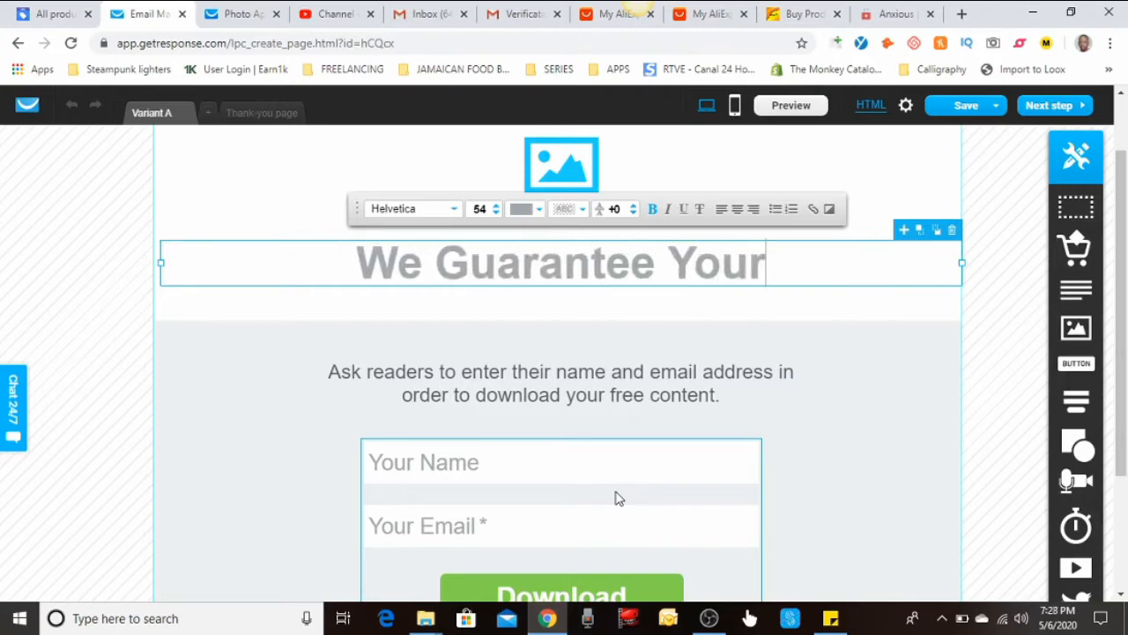
{"action": "type", "text": " Satidfact"}
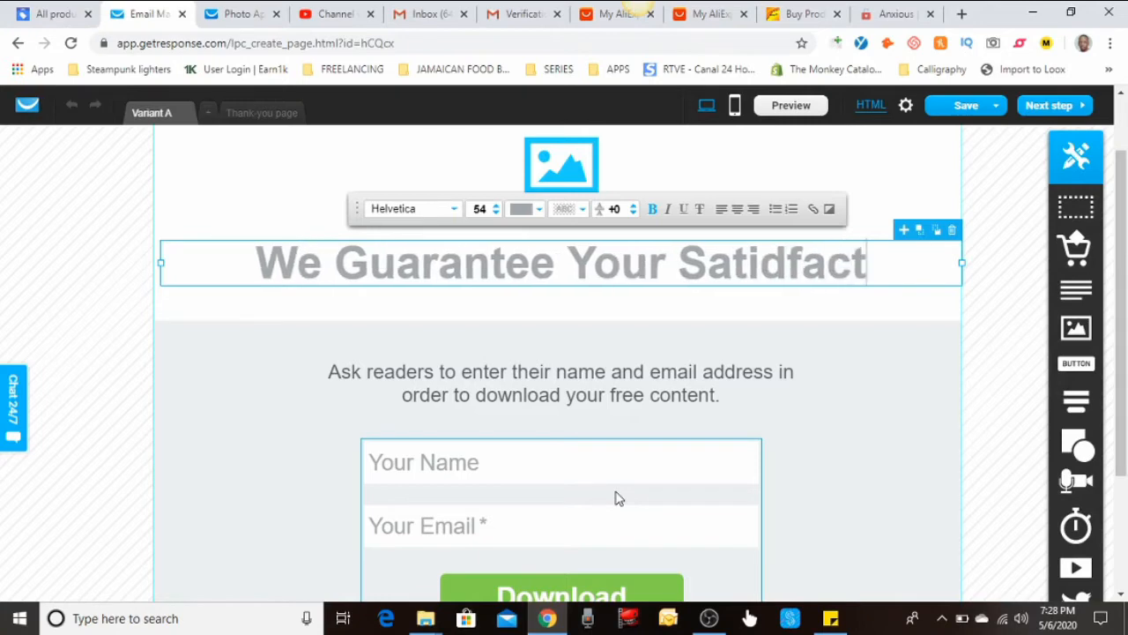
{"action": "type", "text": "oi"}
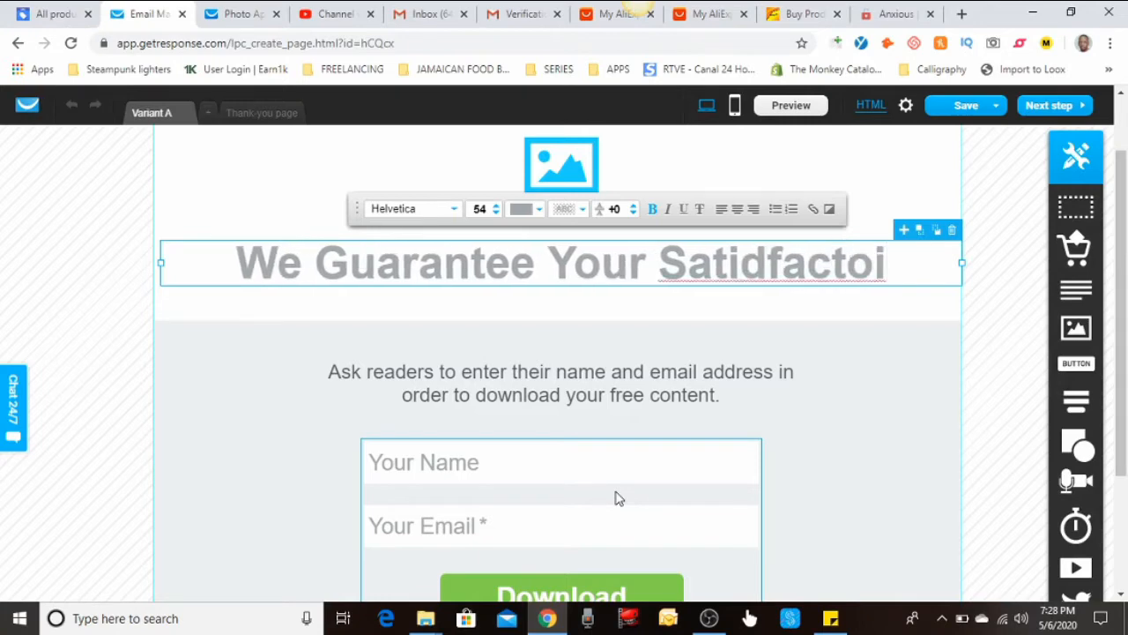
{"action": "key", "text": "BackSpace"}
{"action": "key", "text": "BackSpace"}
{"action": "type", "text": "ion O"}
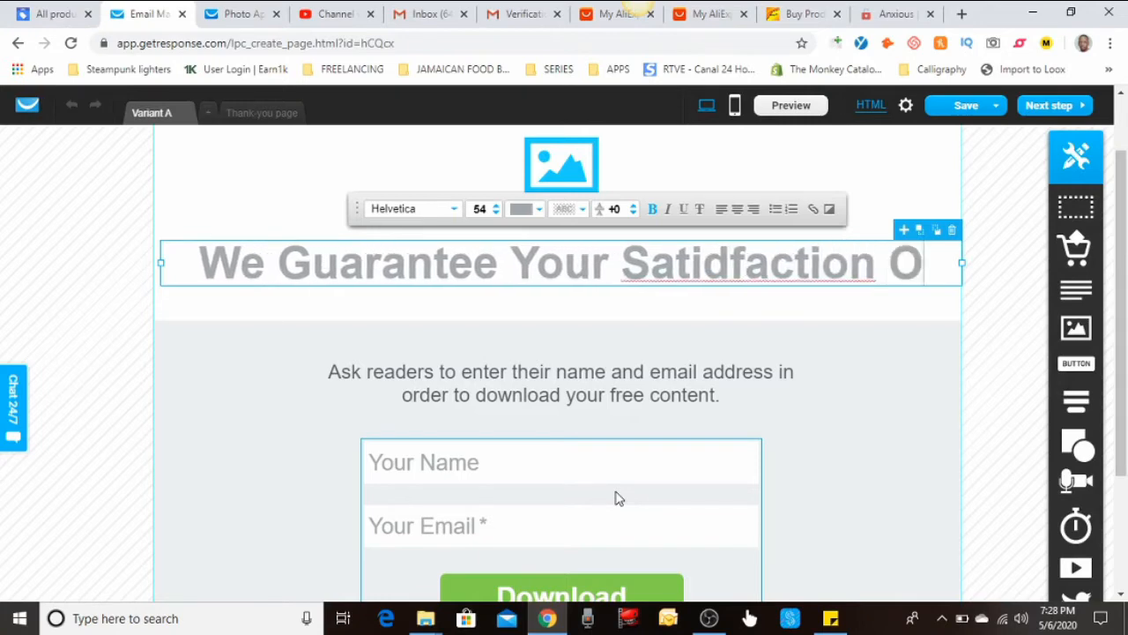
{"action": "type", "text": "r Your Mon"}
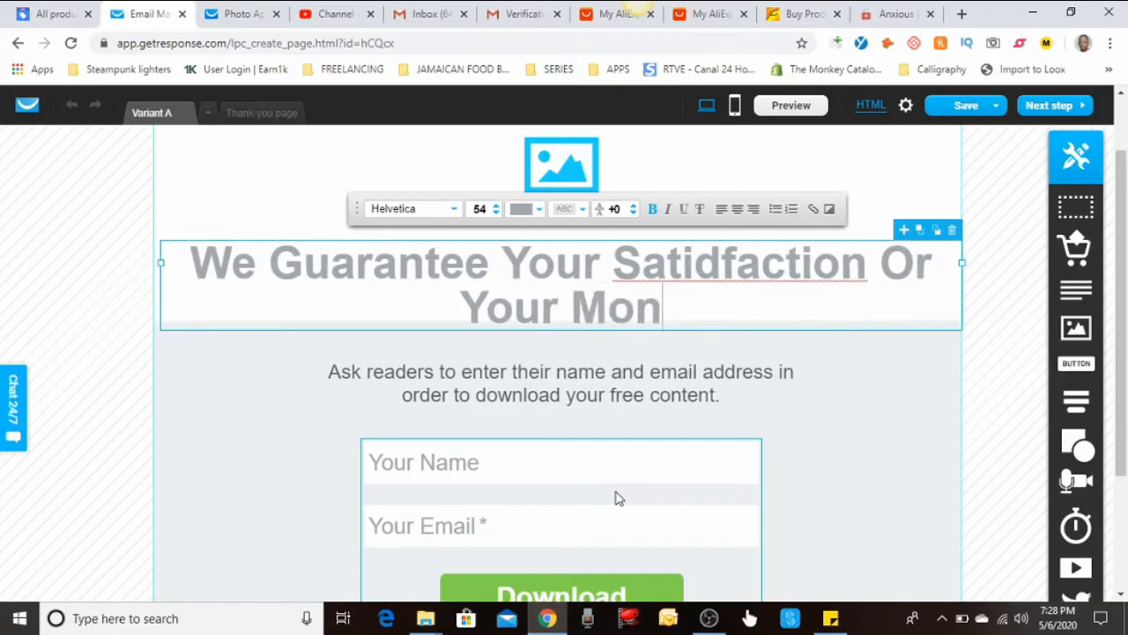
{"action": "type", "text": "ey Bi"}
{"action": "key", "text": "BackSpace"}
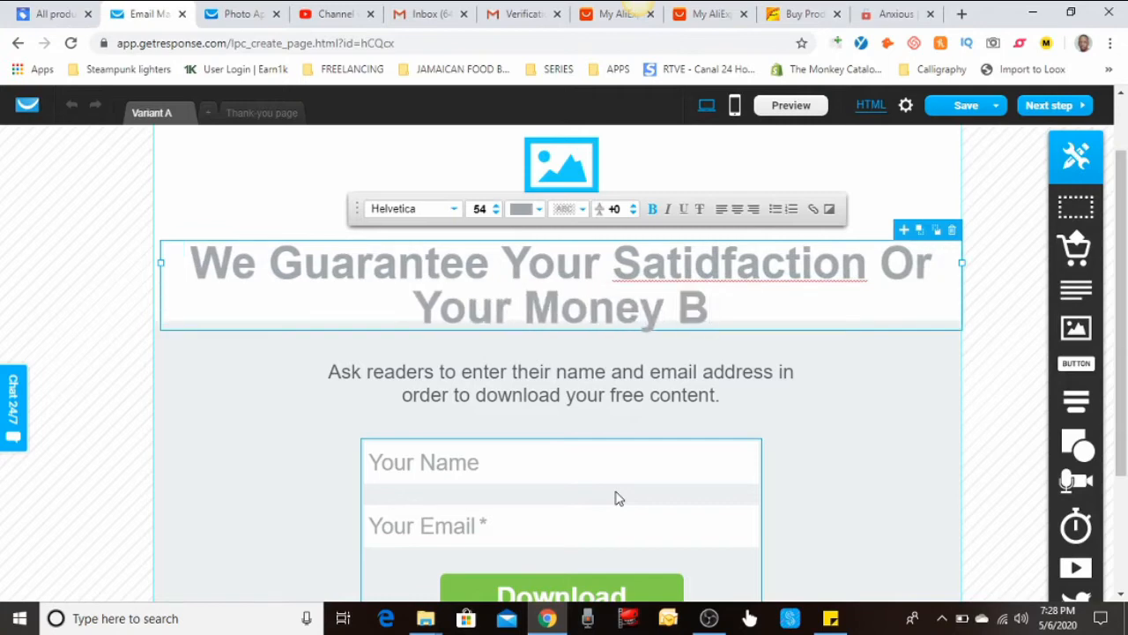
{"action": "type", "text": "ack In full!"}
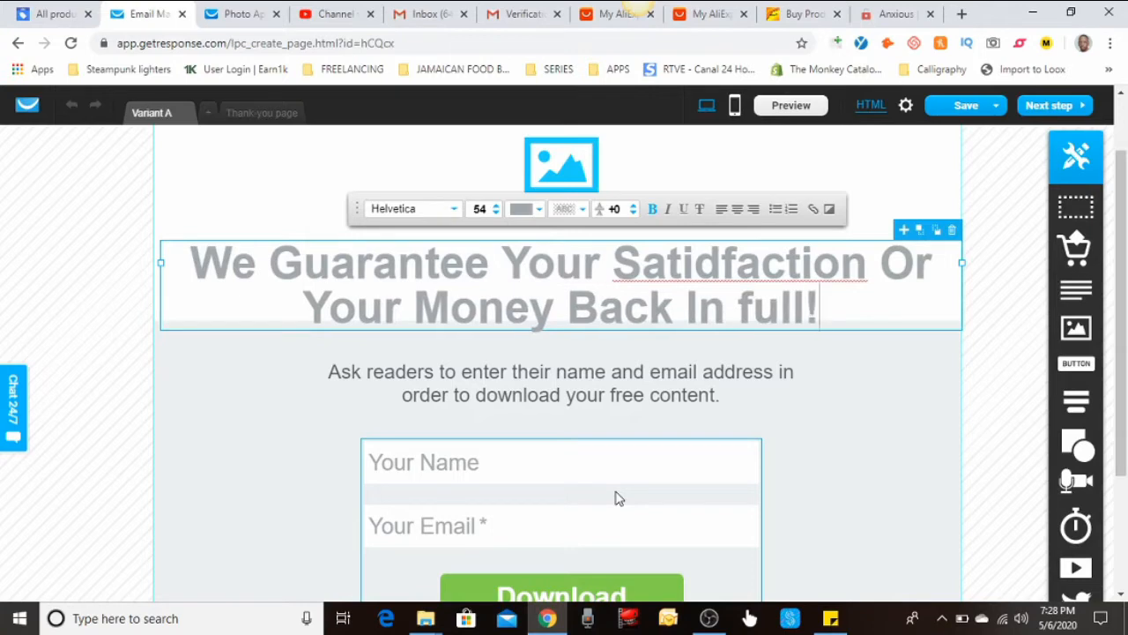
Replace the 'Ask readers' paragraph with 'To Learn More About Our Wonderful Packages… Enter Your Information Below'
{"action": "left_click", "coordinate": [660, 379]}
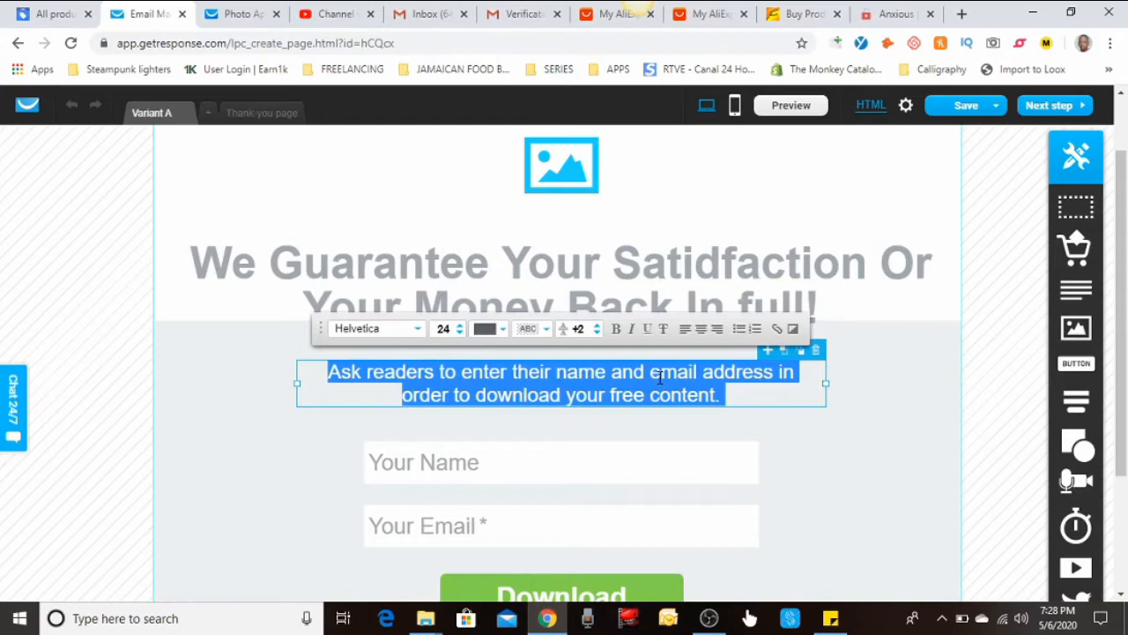
{"action": "type", "text": "To "}
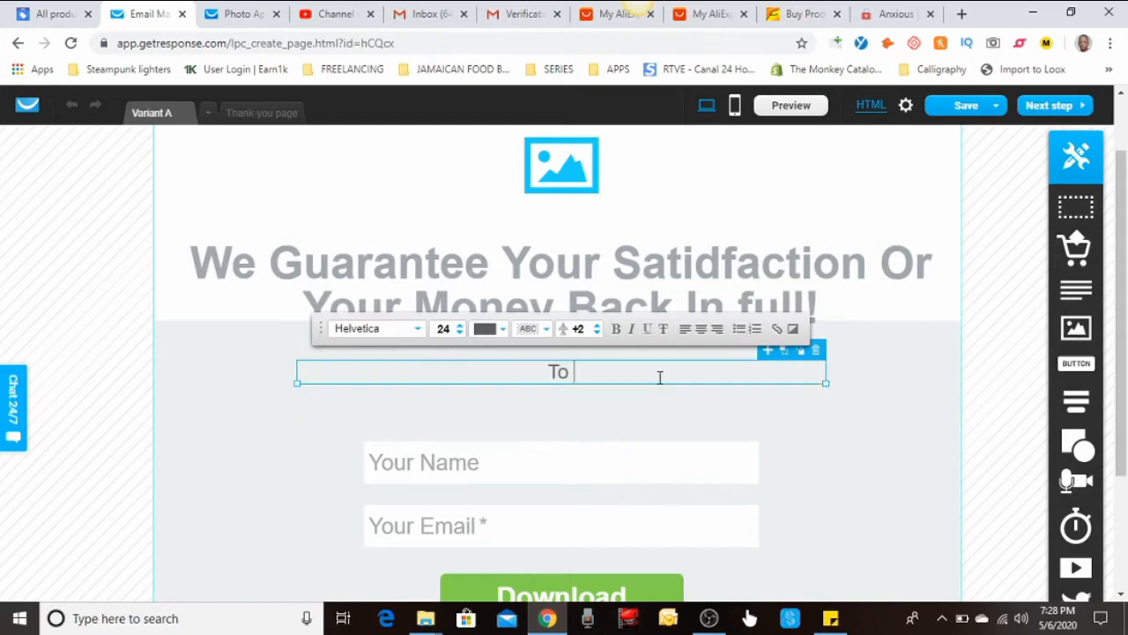
{"action": "type", "text": "F"}
{"action": "key", "text": "BackSpace"}
{"action": "type", "text": ":earn MOre "}
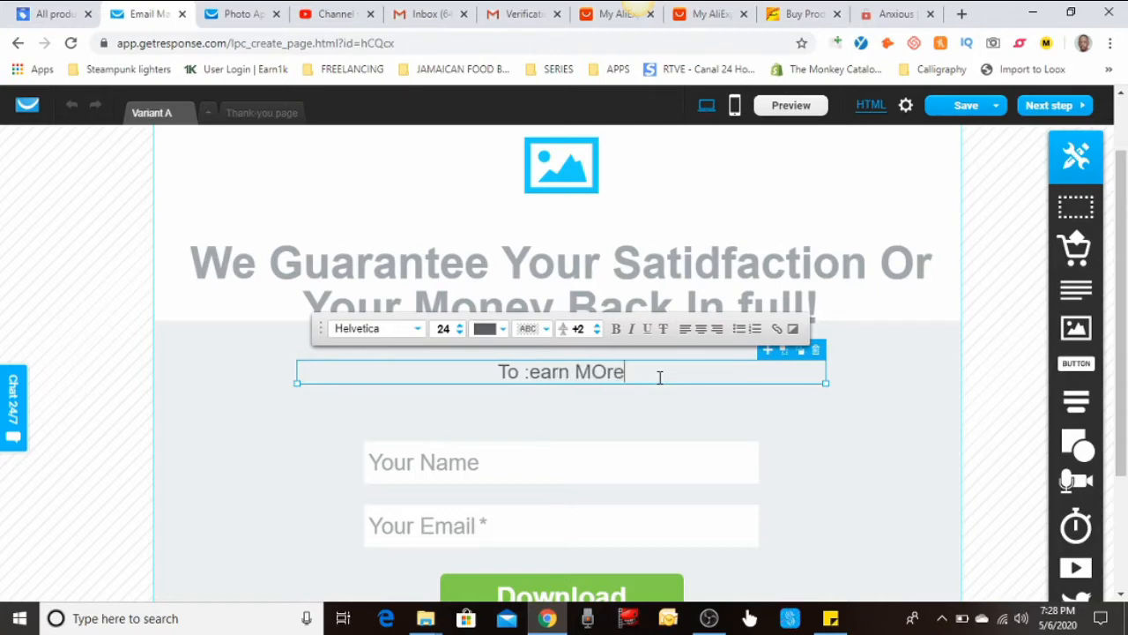
{"action": "type", "text": "About"}
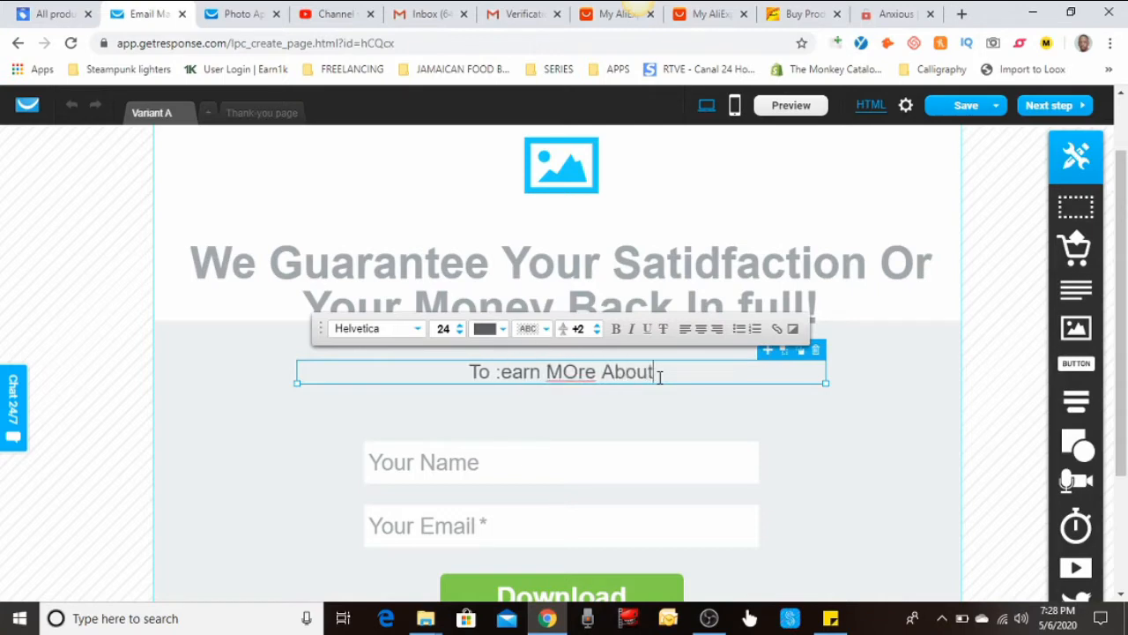
{"action": "type", "text": " Our Wonderful"}
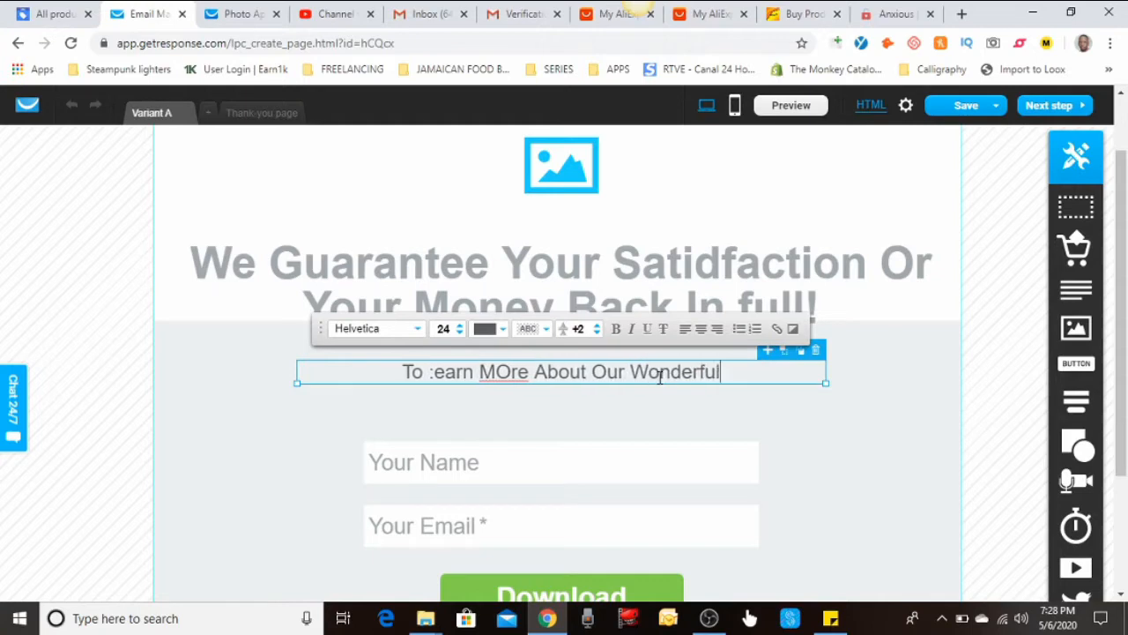
{"action": "type", "text": " Packages"}
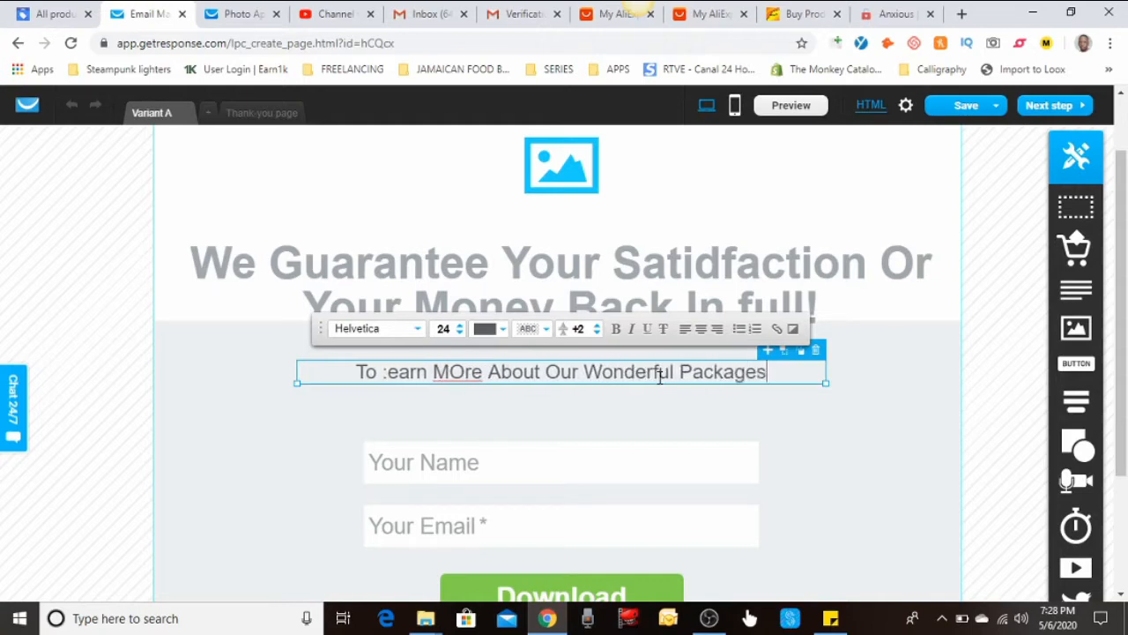
{"action": "type", "text": " And "}
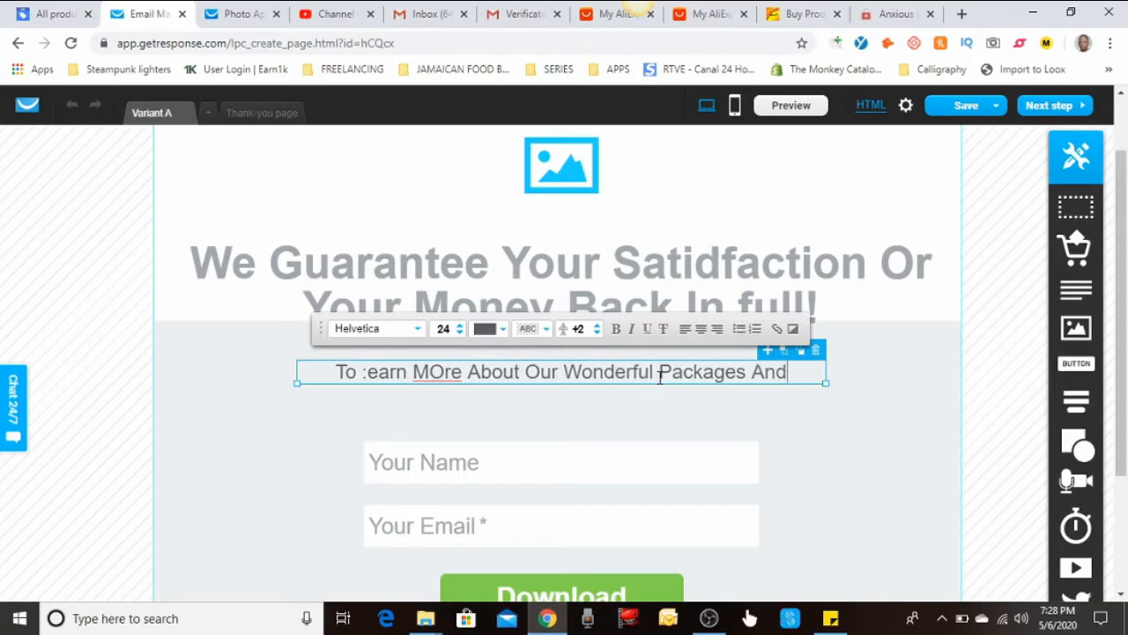
{"action": "type", "text": "How We Can Scale Y"}
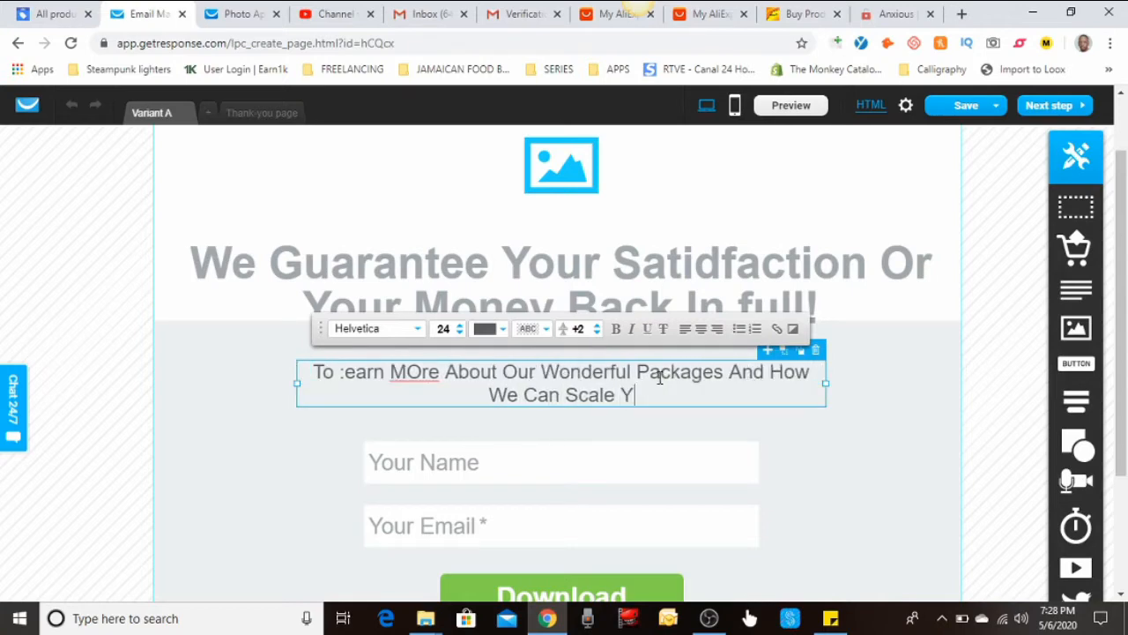
{"action": "type", "text": "our Business"}
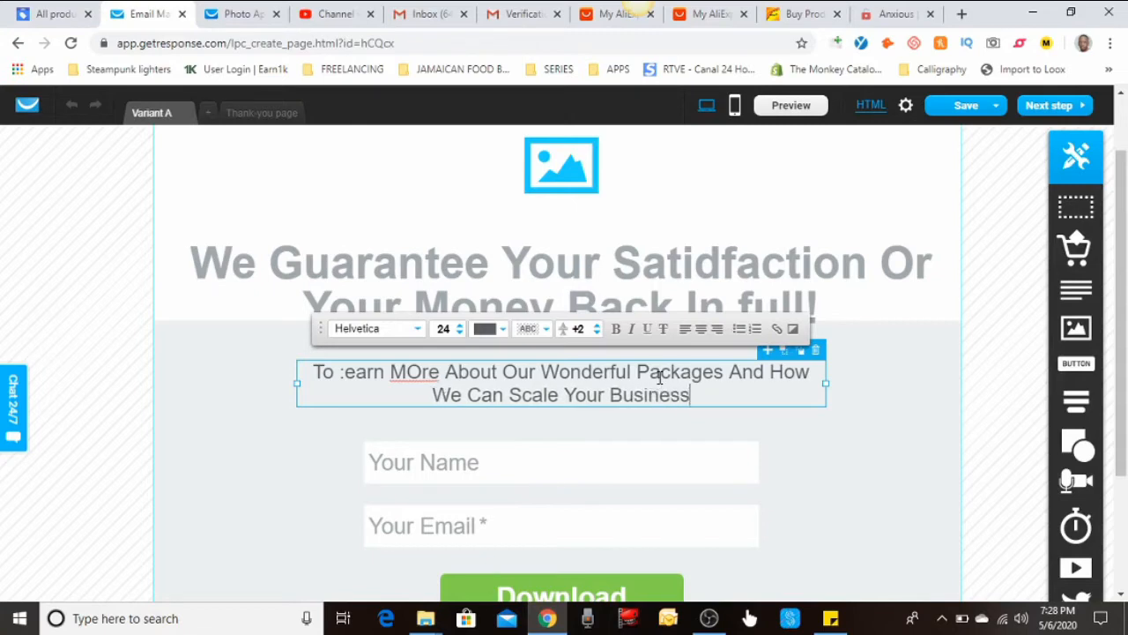
{"action": "type", "text": ", E"}
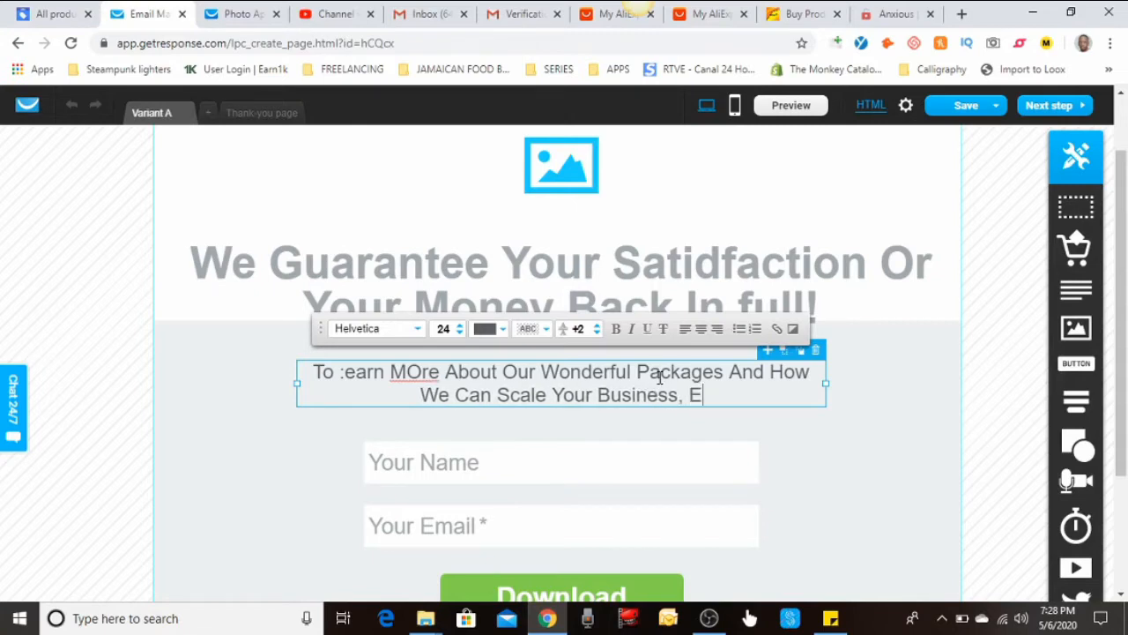
{"action": "type", "text": "nter You"}
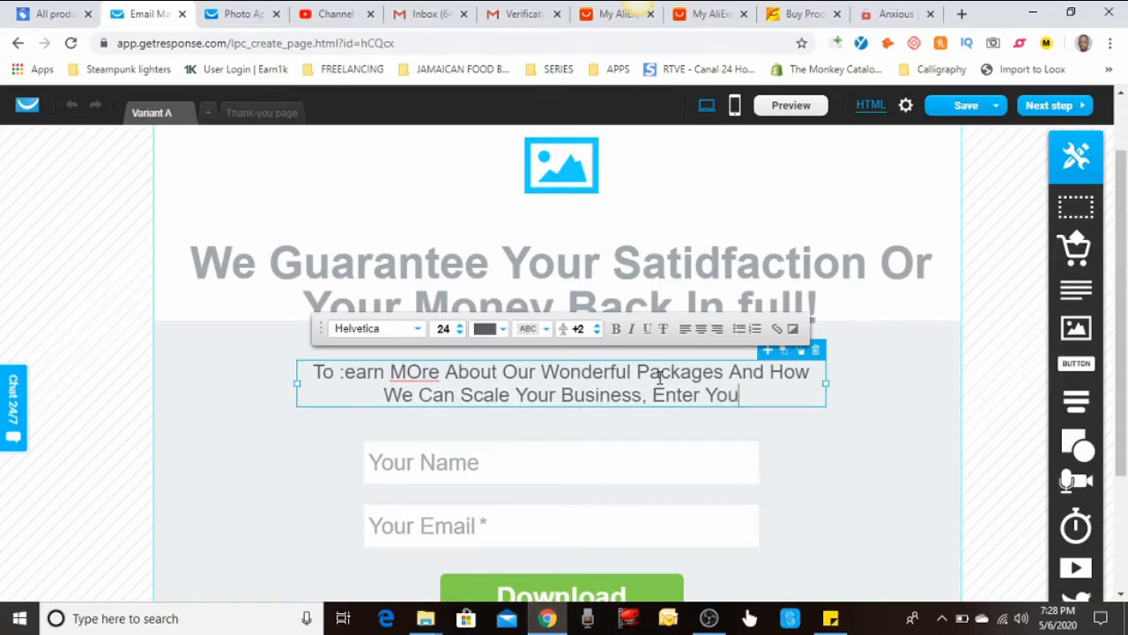
{"action": "type", "text": "r Information Below"}
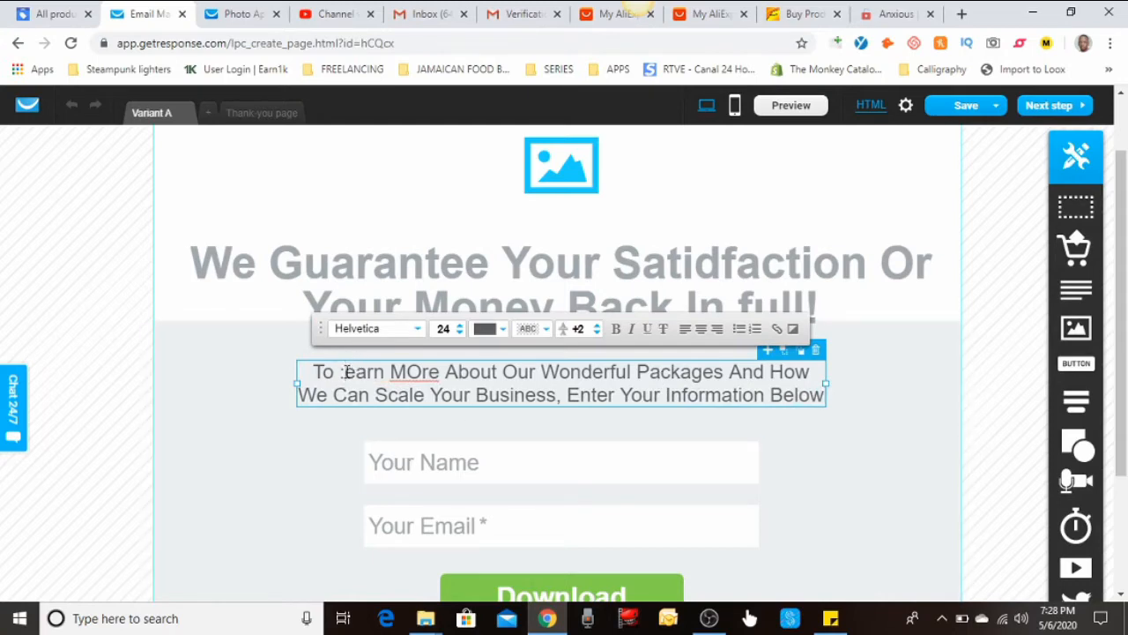
{"action": "left_click", "coordinate": [343, 371]}
{"action": "type", "text": "L"}
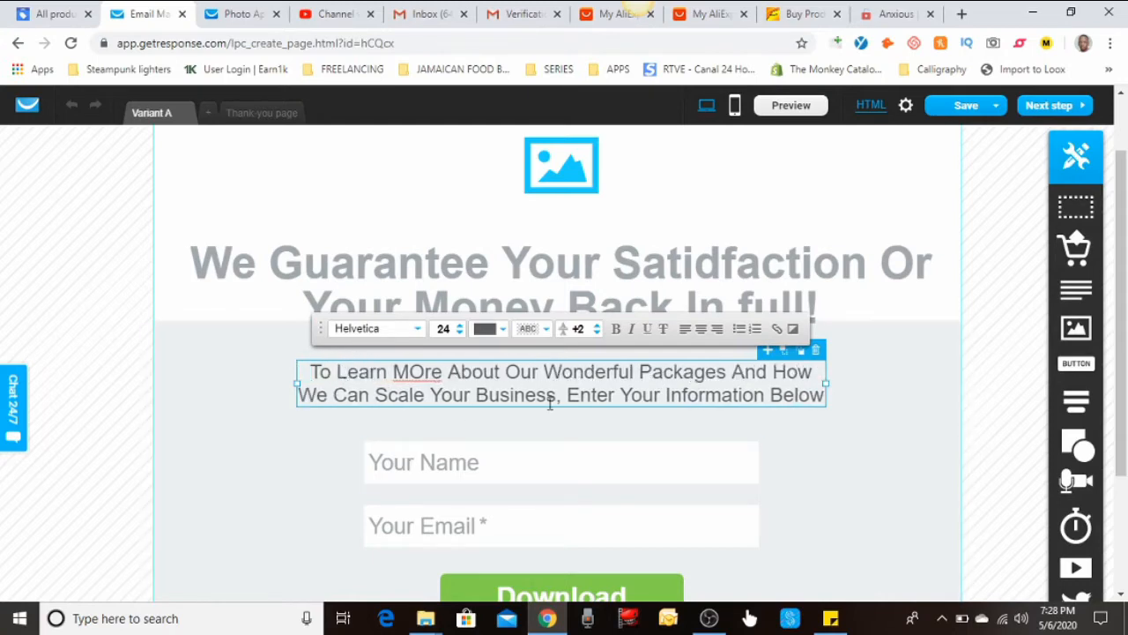
{"action": "left_click", "coordinate": [424, 371]}
{"action": "key", "text": "BackSpace"}
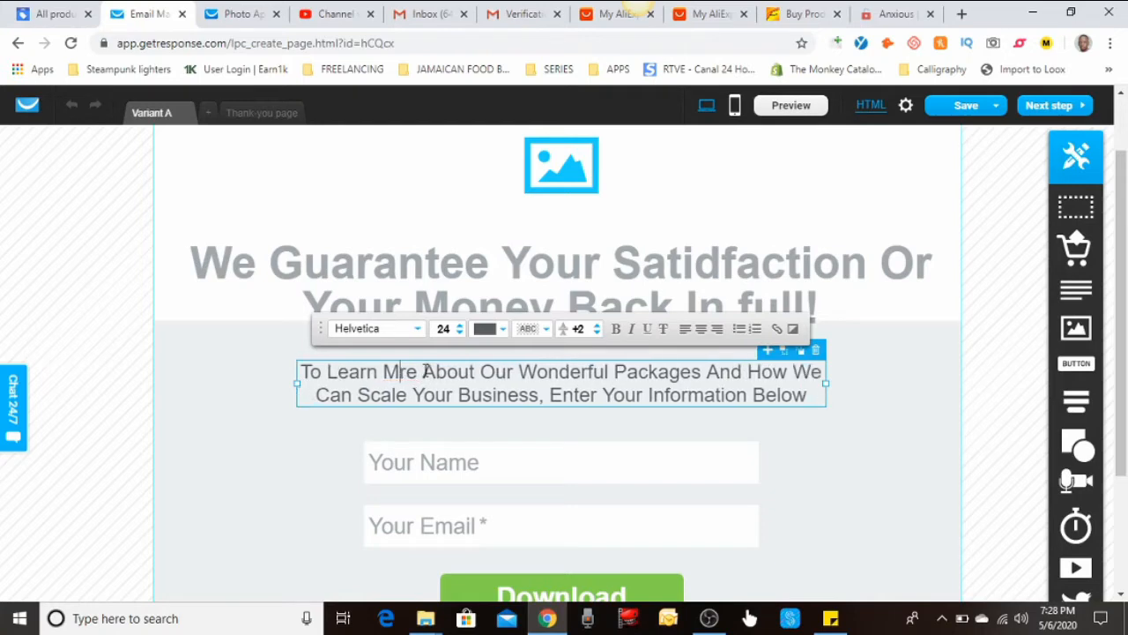
{"action": "type", "text": "o"}
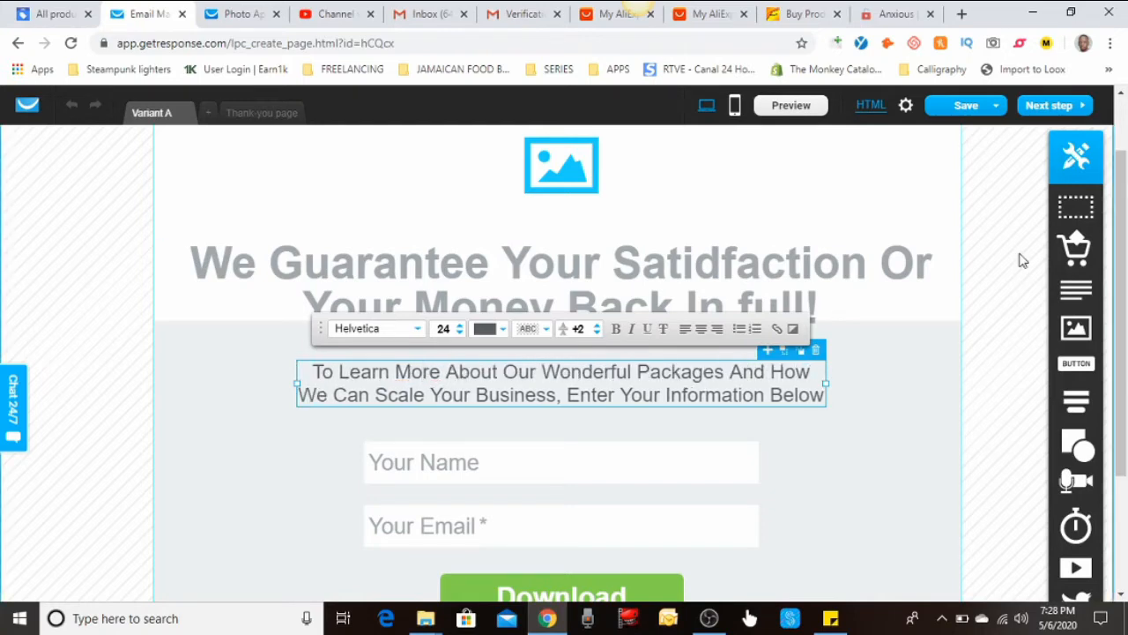
{"action": "scroll", "coordinate": [876, 312], "scroll_direction": "up", "scroll_amount": 2}
Delete the brand logo and swap the placeholder image for sky photo 211854613
{"action": "left_click", "coordinate": [568, 168]}
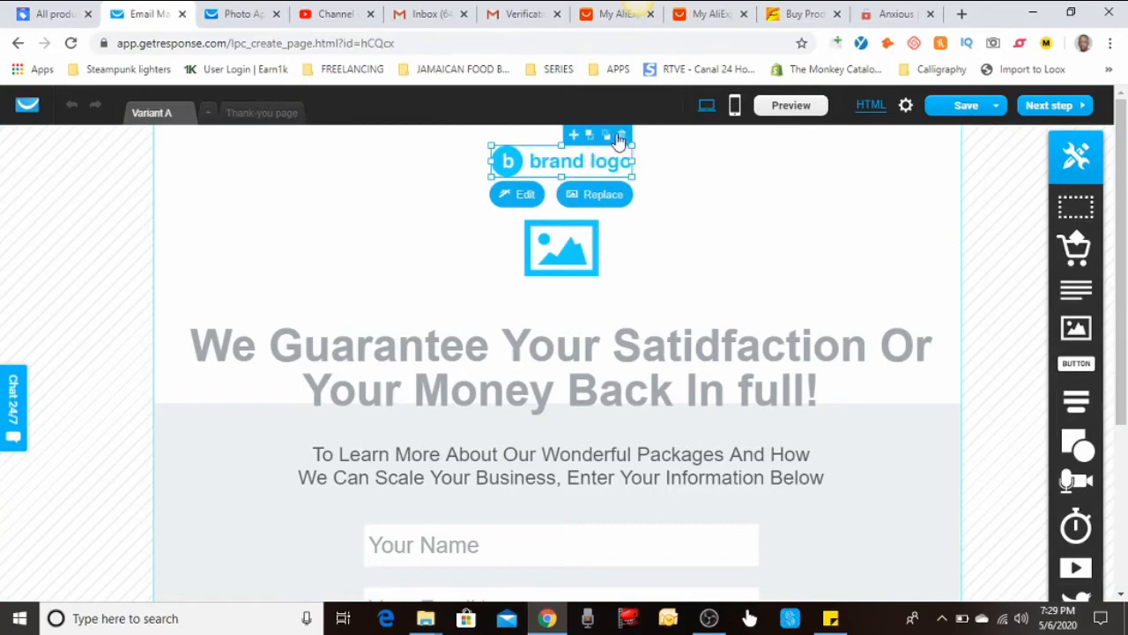
{"action": "left_click", "coordinate": [621, 136]}
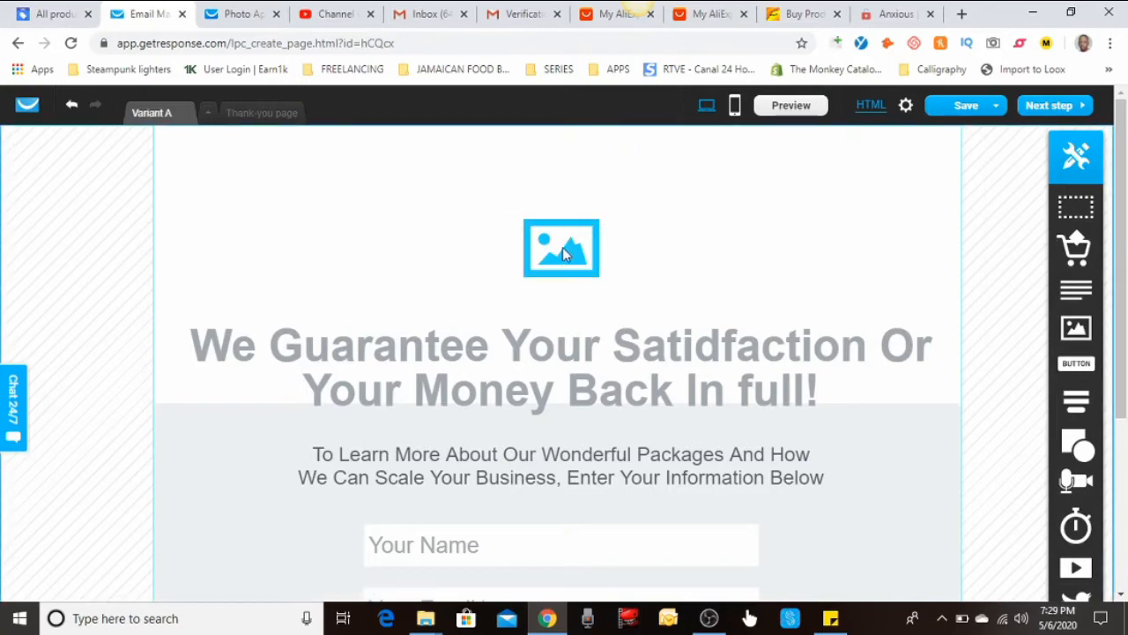
{"action": "left_click", "coordinate": [566, 254]}
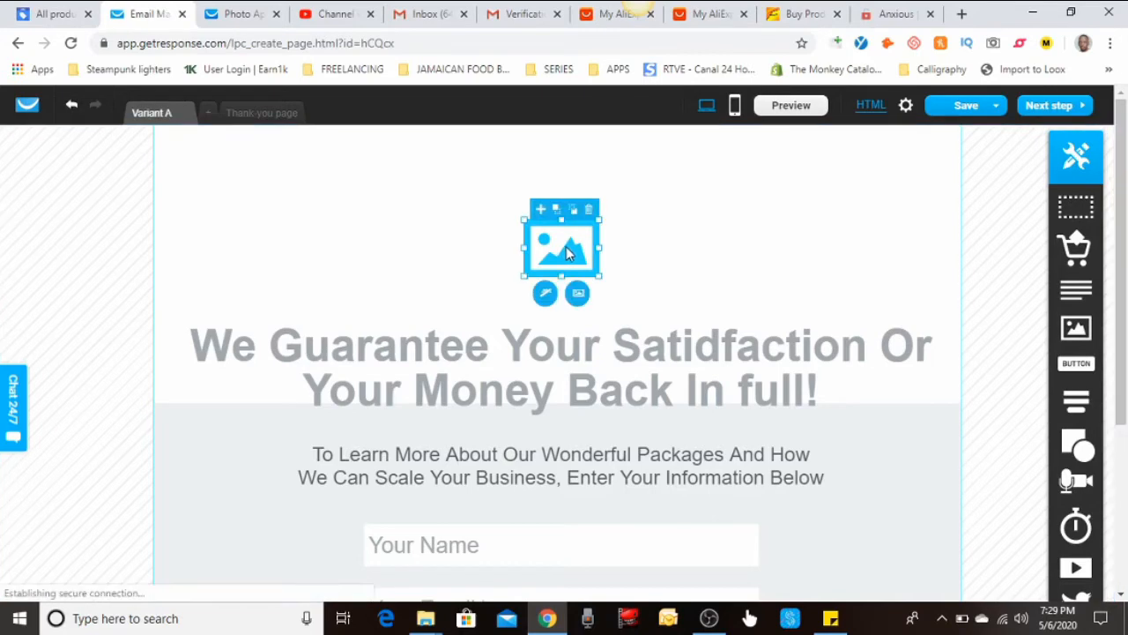
{"action": "left_click", "coordinate": [578, 294]}
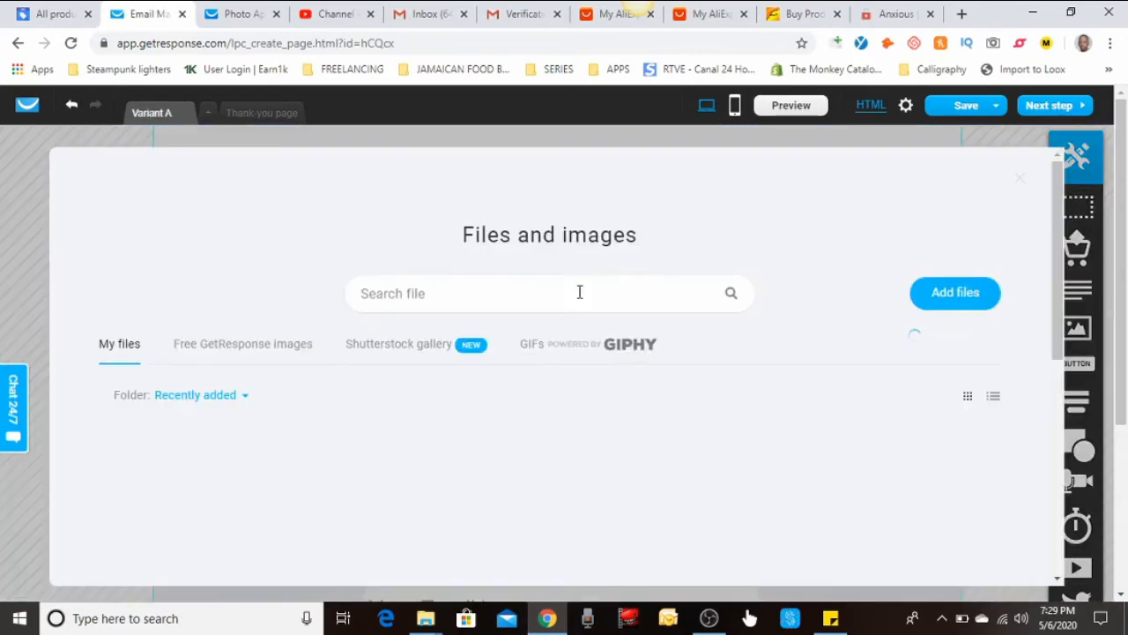
{"action": "scroll", "coordinate": [462, 360], "scroll_direction": "down", "scroll_amount": 5}
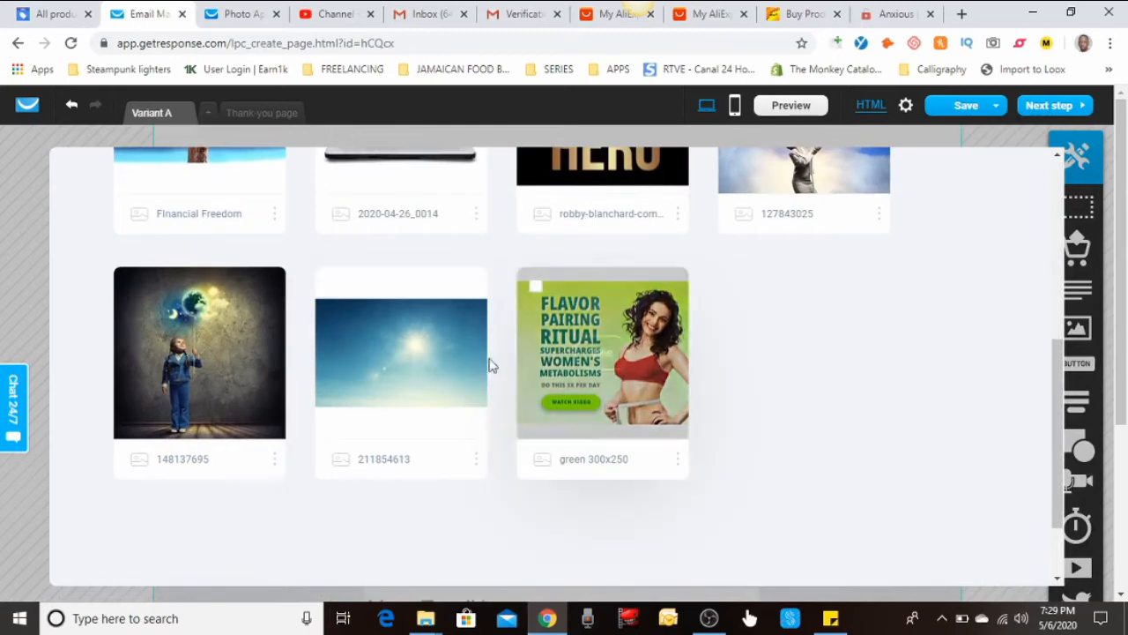
{"action": "left_click", "coordinate": [399, 352]}
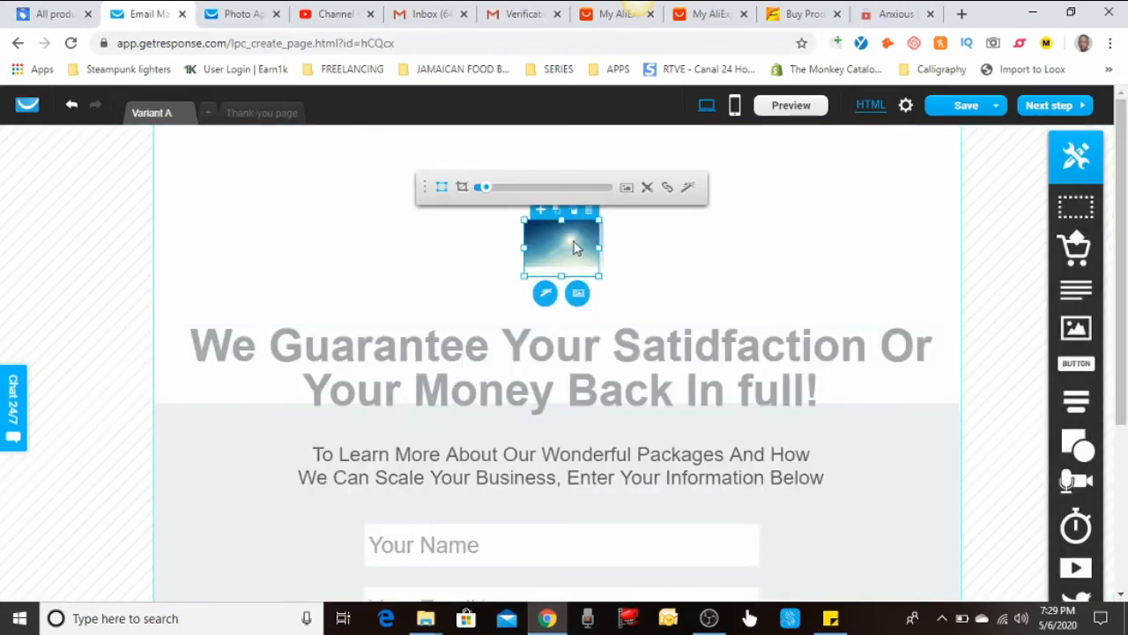
Enlarge and crop the sky image, reposition it in its frame, and move it up slightly
{"action": "left_click_drag", "start_coordinate": [597, 216], "coordinate": [652, 207]}
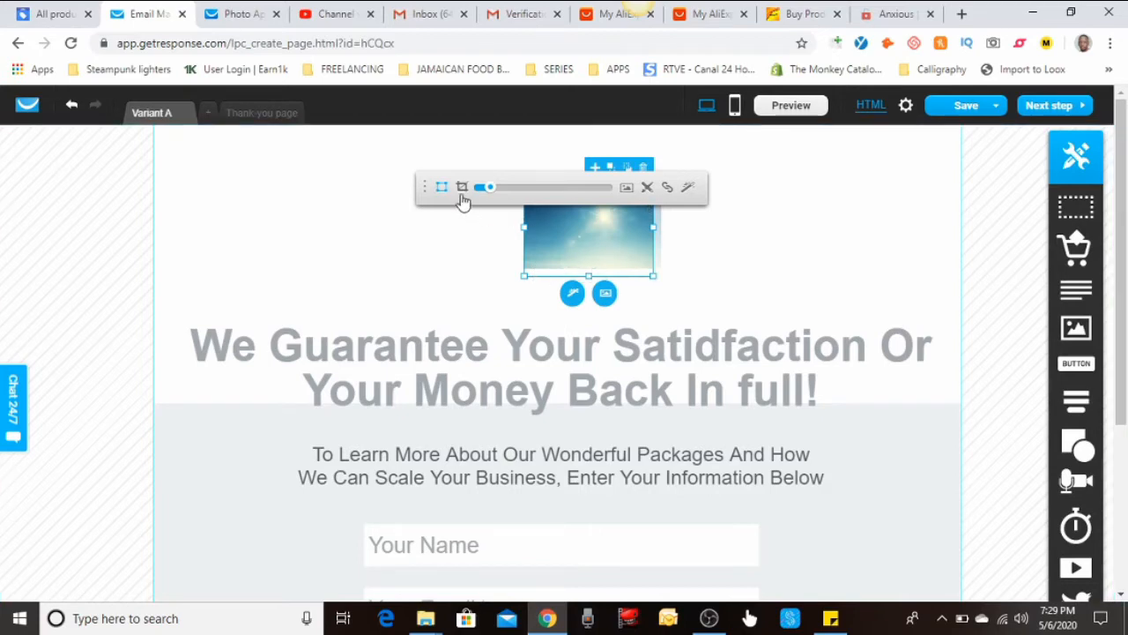
{"action": "left_click", "coordinate": [462, 187]}
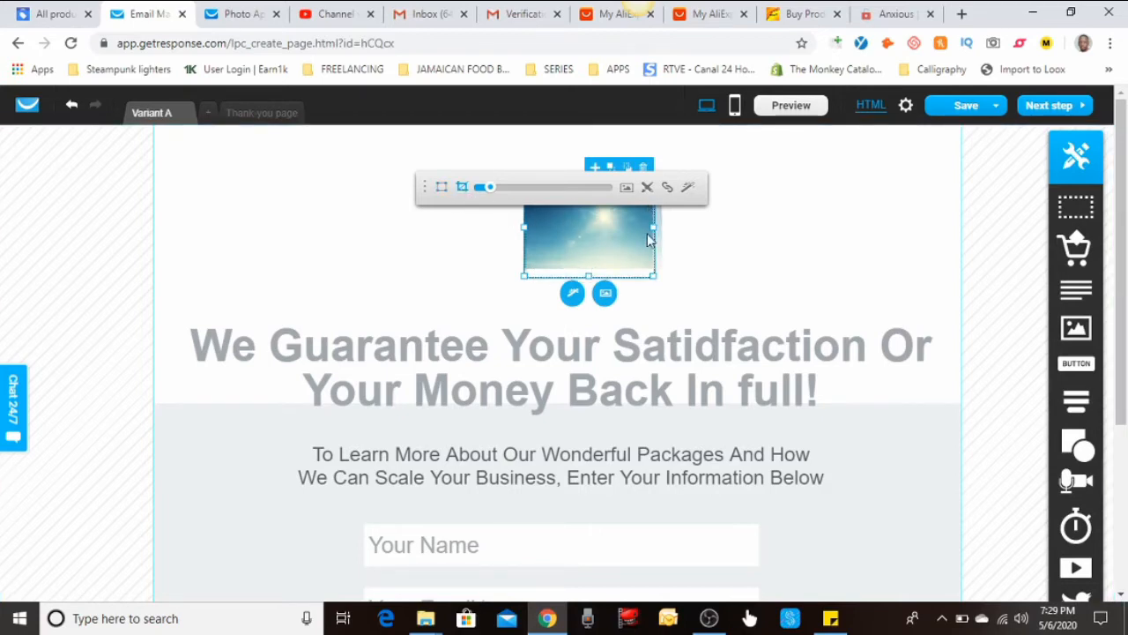
{"action": "left_click_drag", "start_coordinate": [651, 229], "coordinate": [666, 229]}
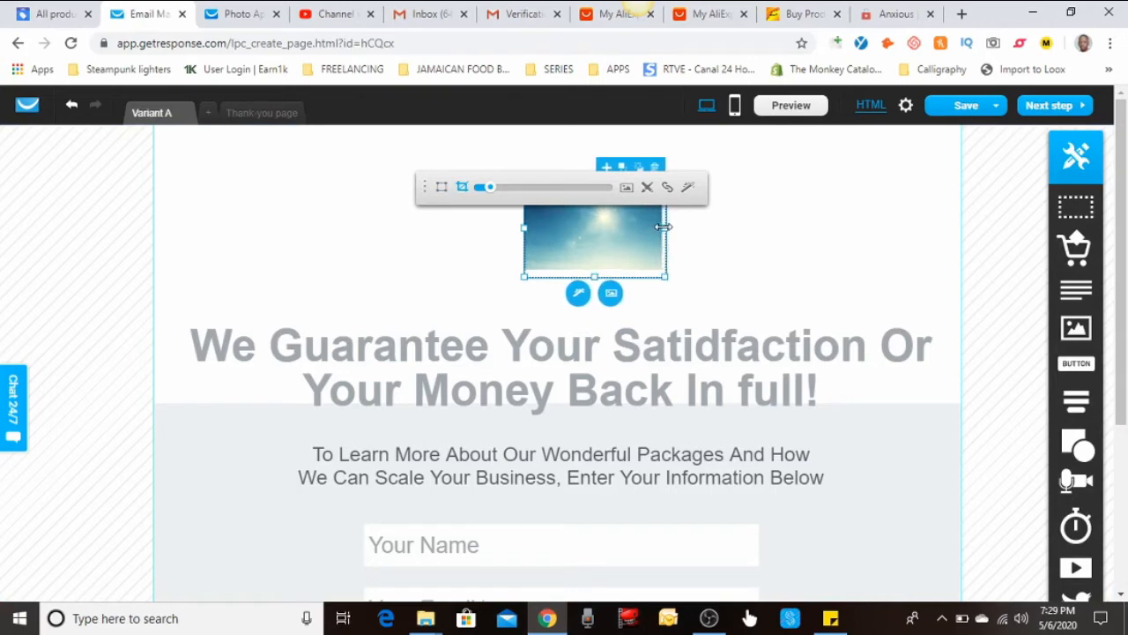
{"action": "left_click_drag", "start_coordinate": [522, 229], "coordinate": [513, 229]}
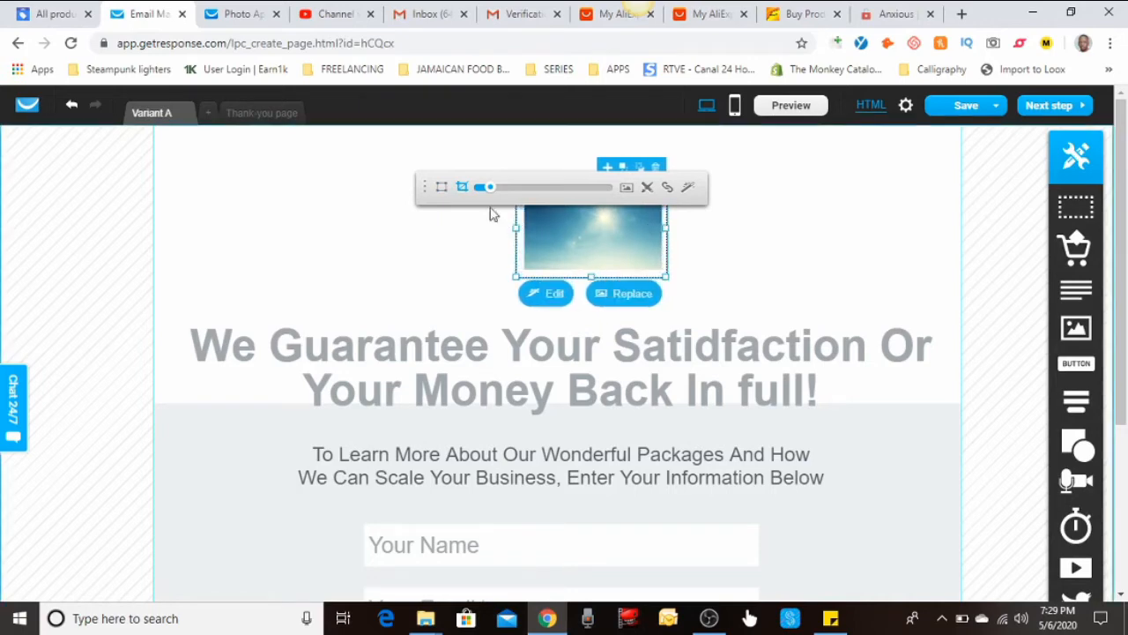
{"action": "left_click", "coordinate": [442, 189]}
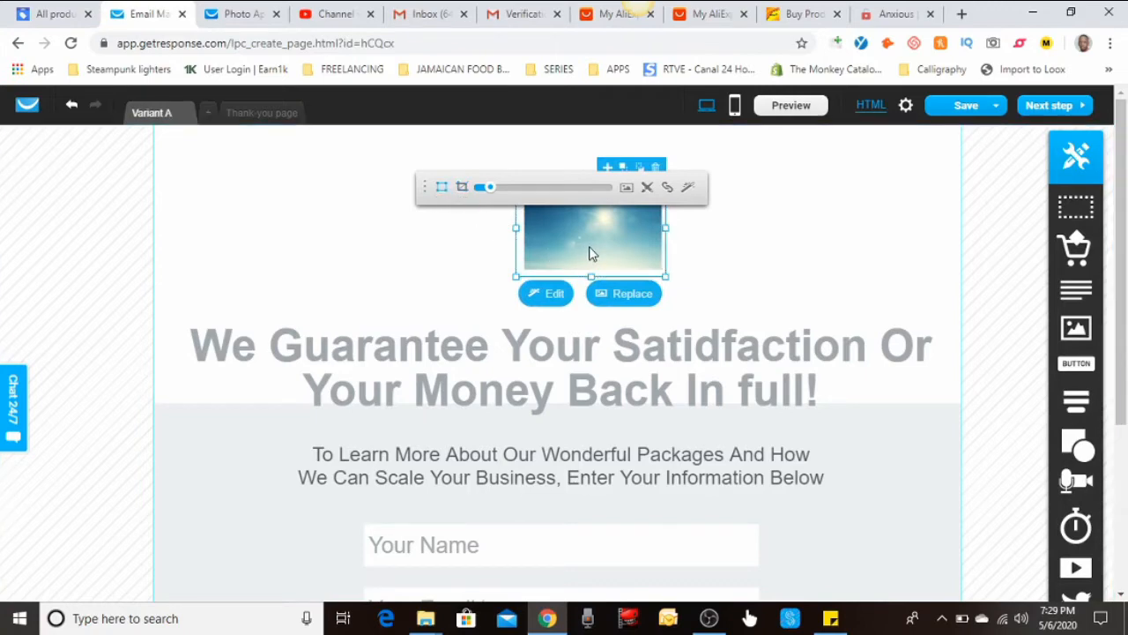
{"action": "left_click_drag", "start_coordinate": [589, 247], "coordinate": [546, 324]}
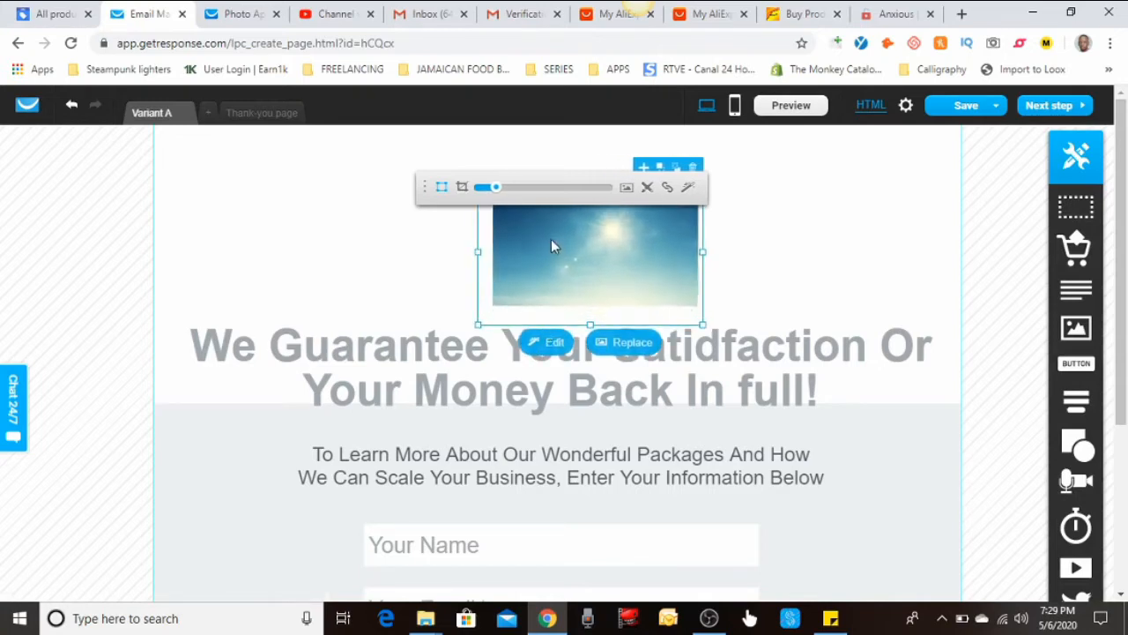
{"action": "left_click_drag", "start_coordinate": [551, 239], "coordinate": [549, 255]}
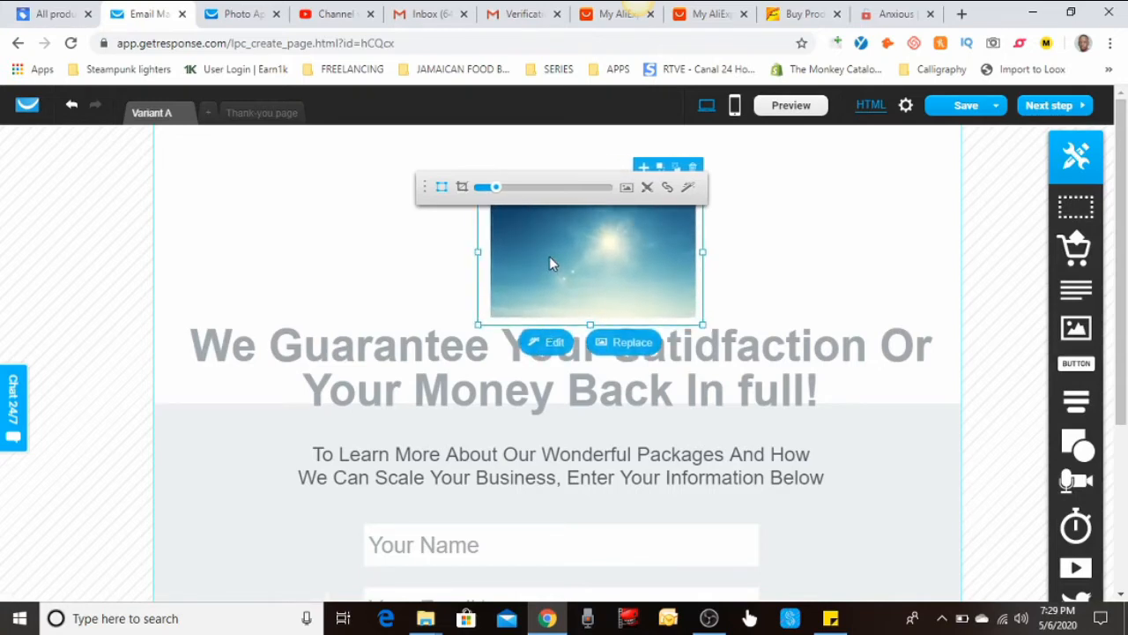
{"action": "left_click", "coordinate": [478, 229]}
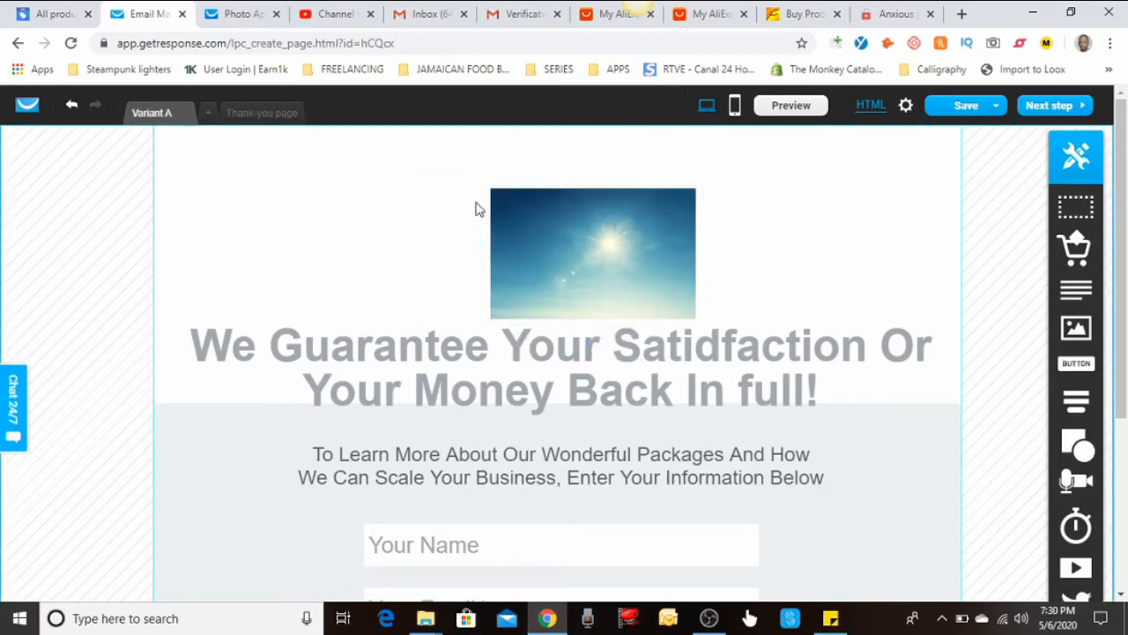
{"action": "left_click_drag", "start_coordinate": [516, 204], "coordinate": [512, 172]}
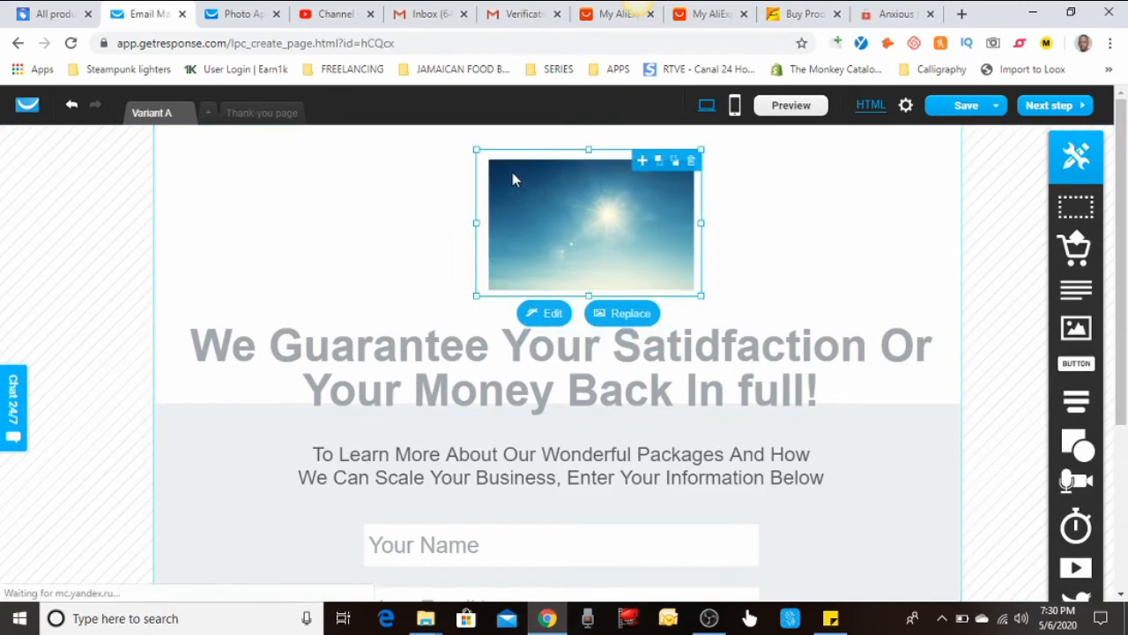
Move the guarantee headline up toward the image and nudge the intro paragraph up, centred
{"action": "left_click", "coordinate": [516, 394]}
{"action": "left_click_drag", "start_coordinate": [530, 322], "coordinate": [527, 309]}
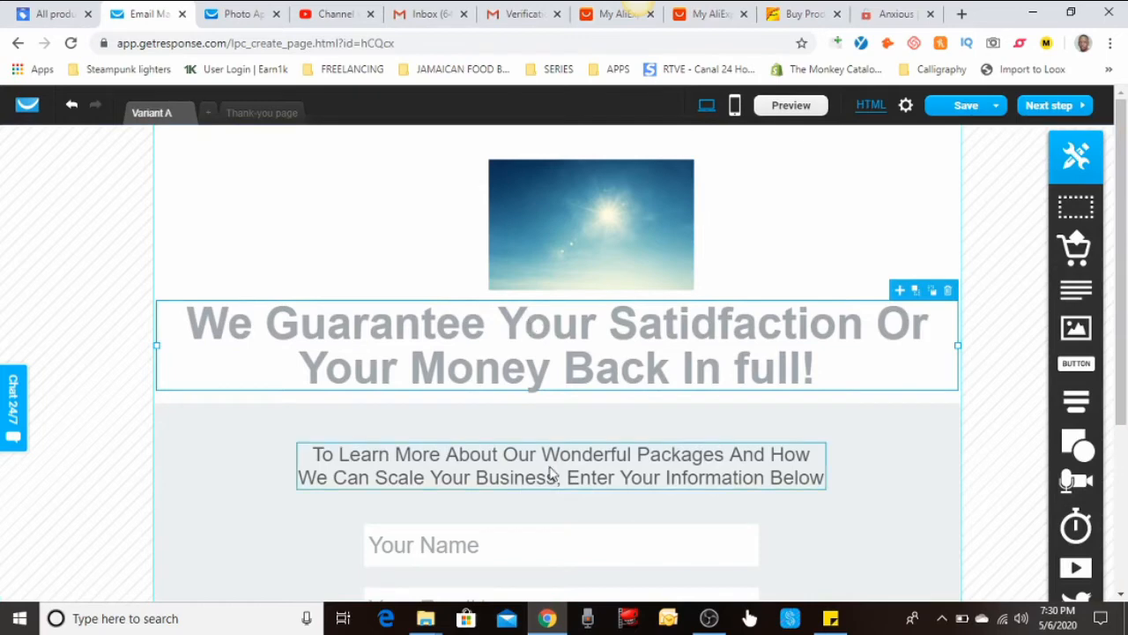
{"action": "left_click_drag", "start_coordinate": [552, 471], "coordinate": [538, 447]}
{"action": "scroll", "coordinate": [538, 445], "scroll_direction": "down", "scroll_amount": 2}
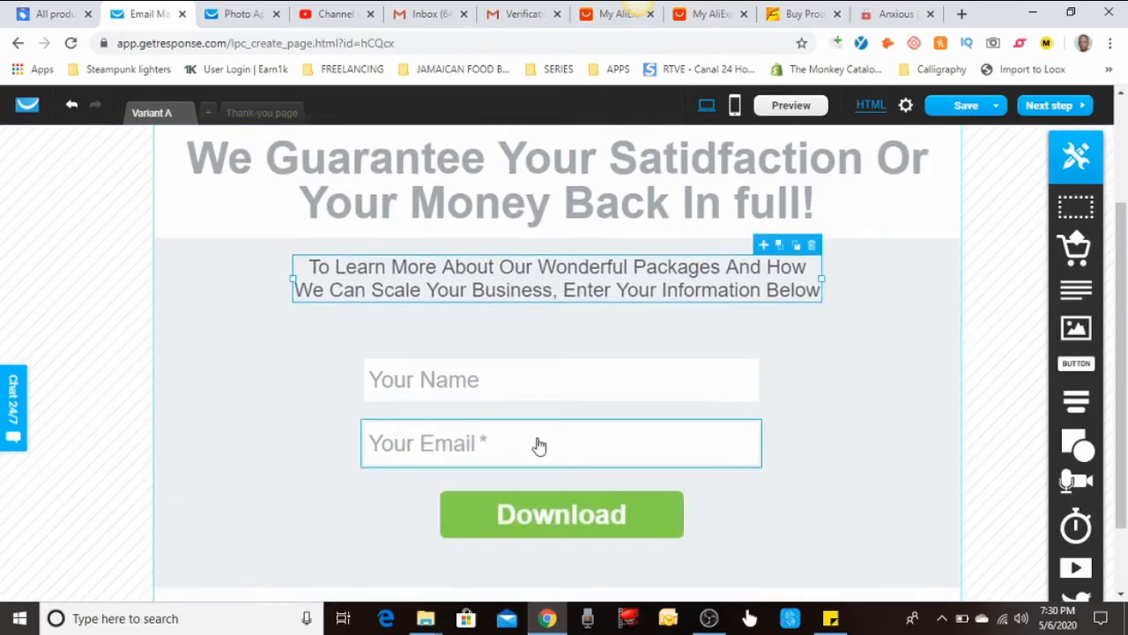
{"action": "scroll", "coordinate": [539, 446], "scroll_direction": "up", "scroll_amount": 2}
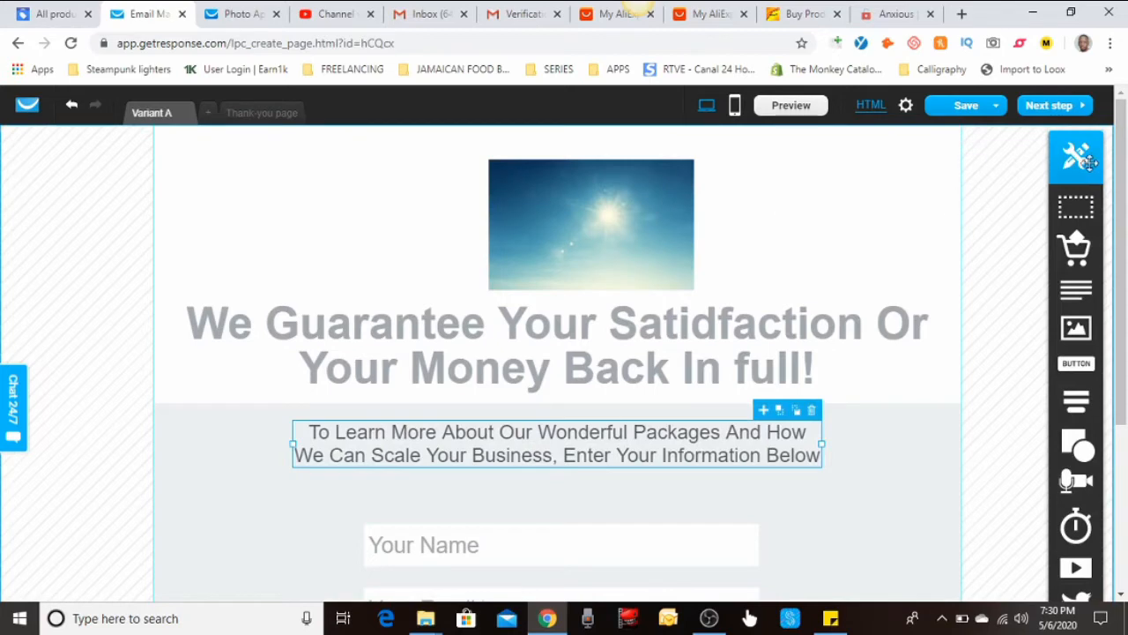
Raise the elements toolbar and drop a Product block onto the page below the signup form
{"action": "left_click_drag", "start_coordinate": [1087, 156], "coordinate": [1075, 106]}
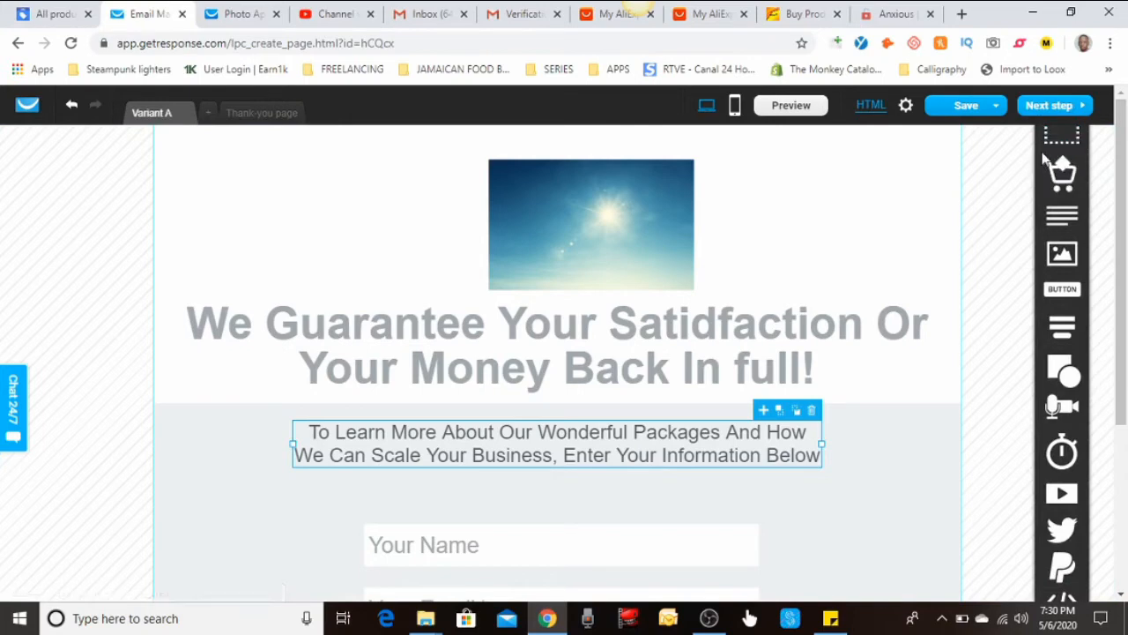
{"action": "scroll", "coordinate": [994, 253], "scroll_direction": "down", "scroll_amount": 3}
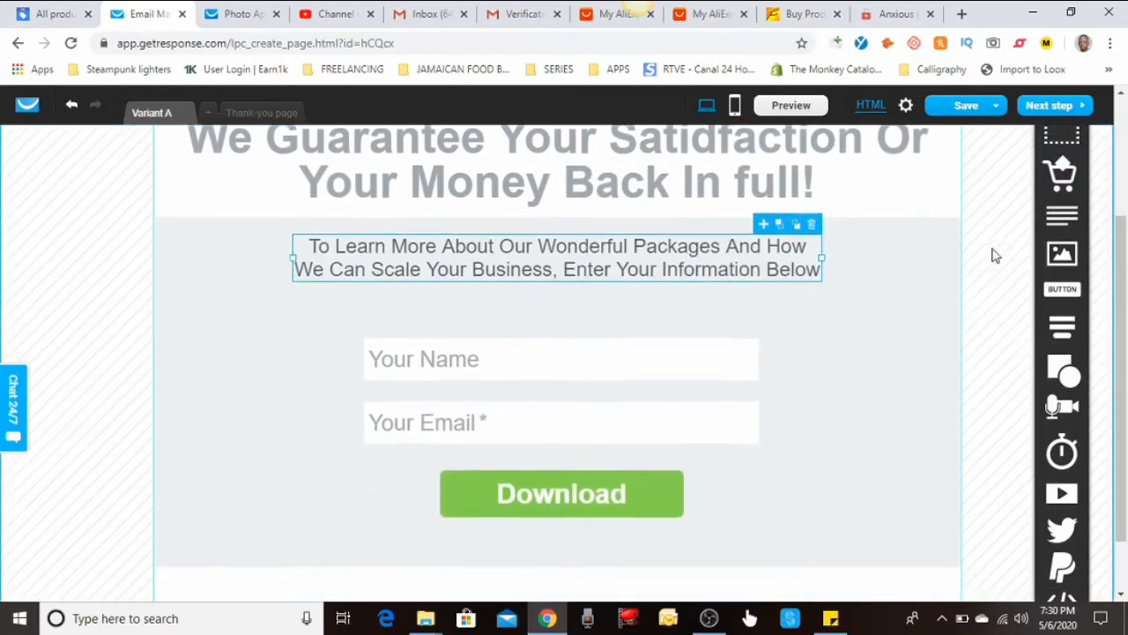
{"action": "scroll", "coordinate": [994, 254], "scroll_direction": "up", "scroll_amount": 3}
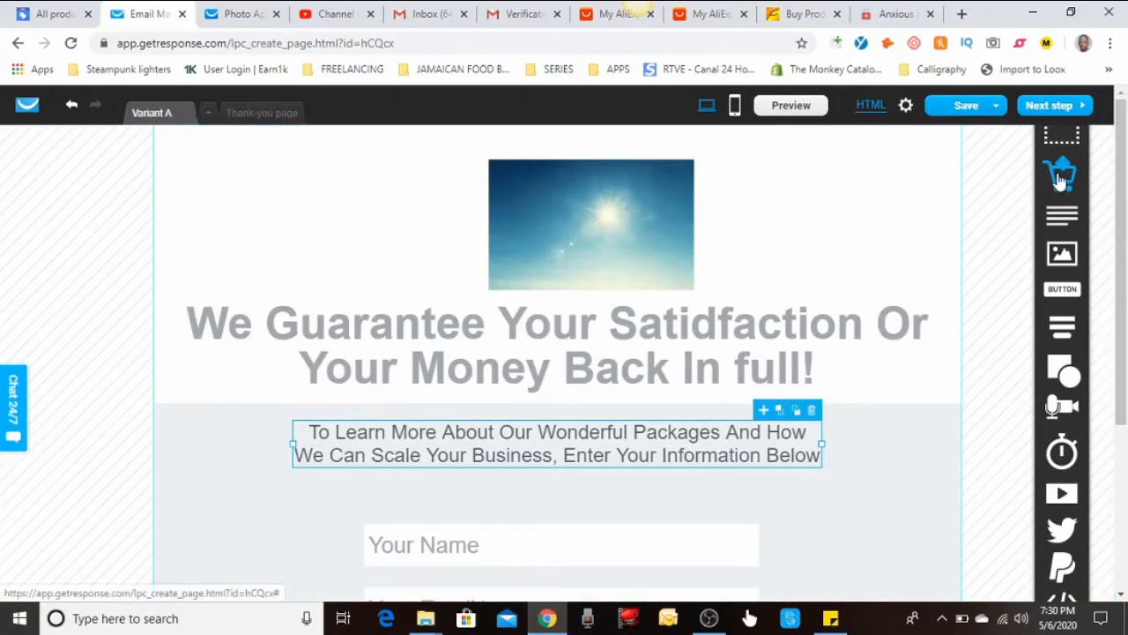
{"action": "left_click_drag", "start_coordinate": [1061, 177], "coordinate": [534, 479]}
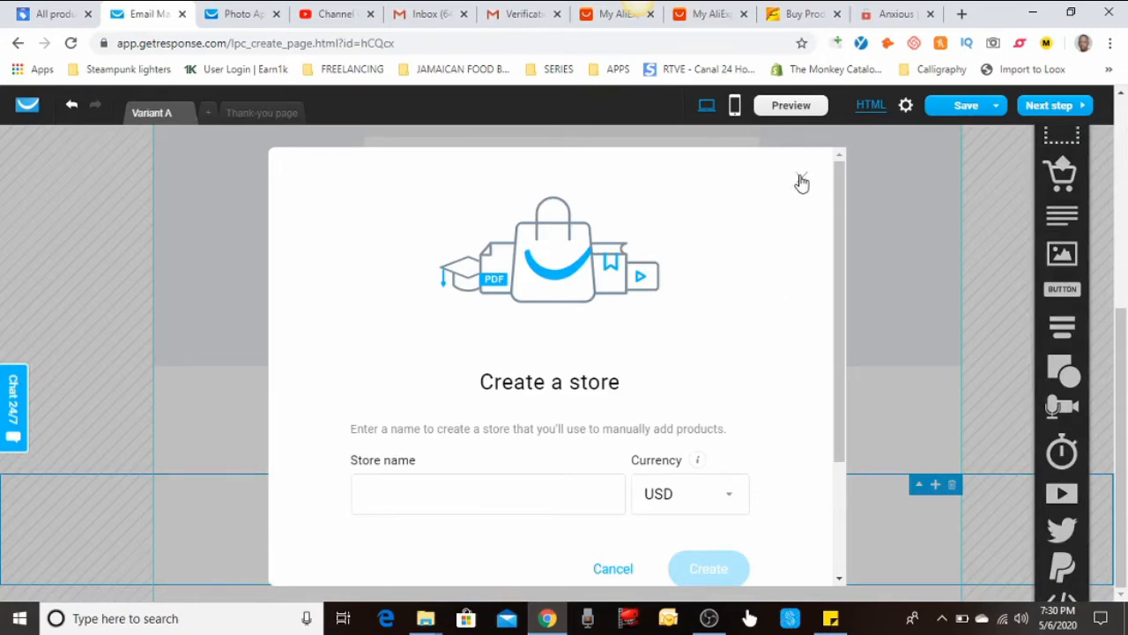
Dismiss the store prompt, delete the empty product block, and remove a test text block
{"action": "left_click", "coordinate": [801, 181]}
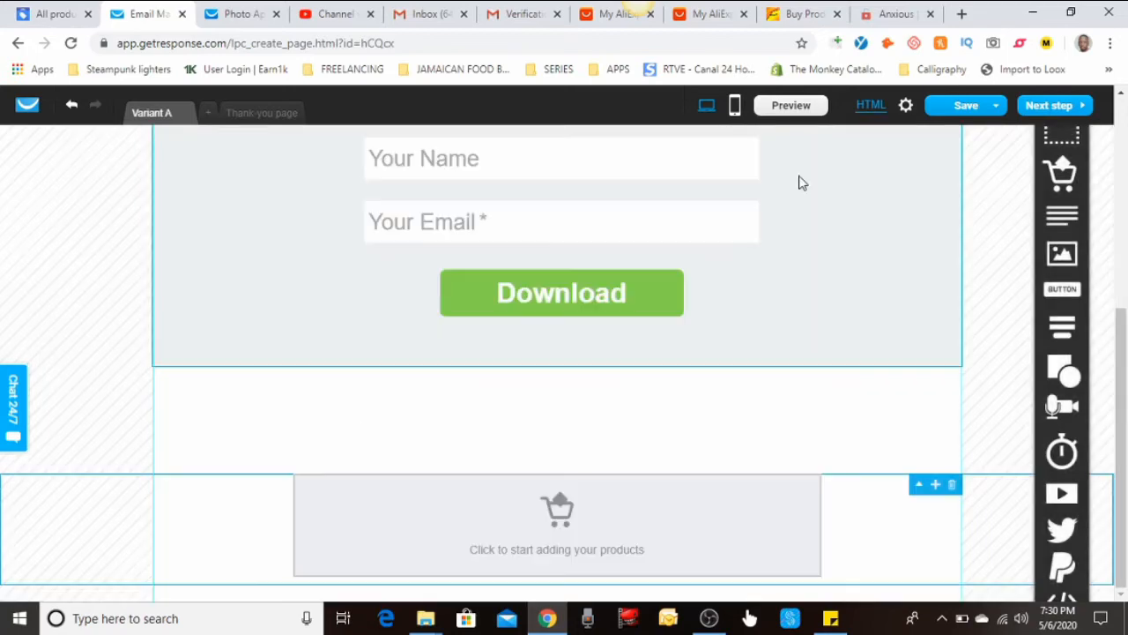
{"action": "left_click", "coordinate": [952, 486]}
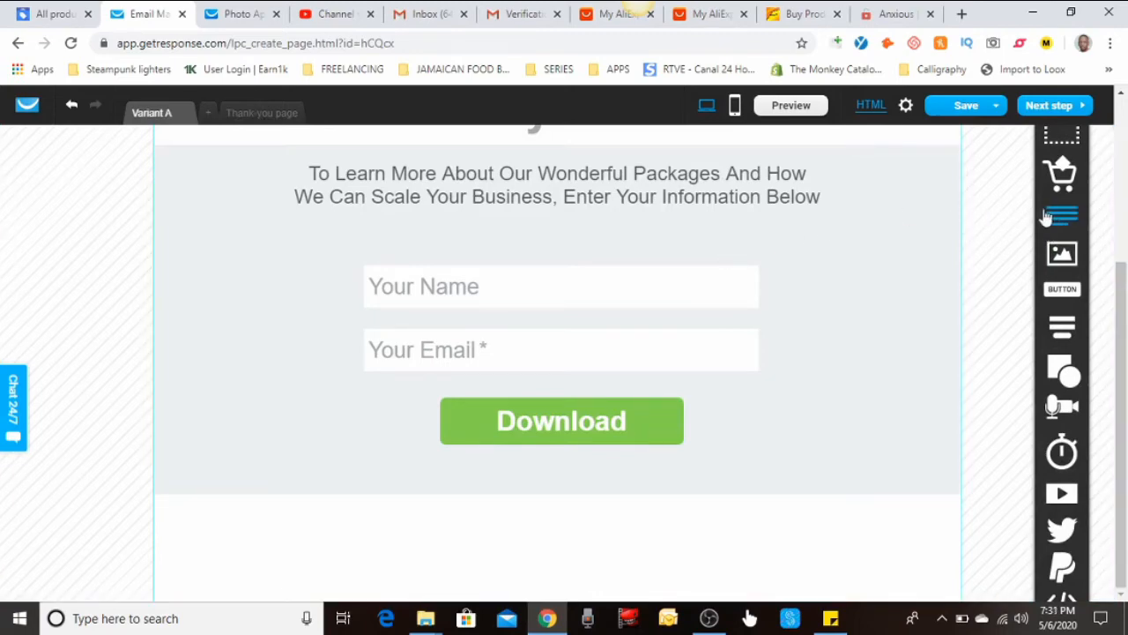
{"action": "left_click_drag", "start_coordinate": [1045, 216], "coordinate": [597, 254]}
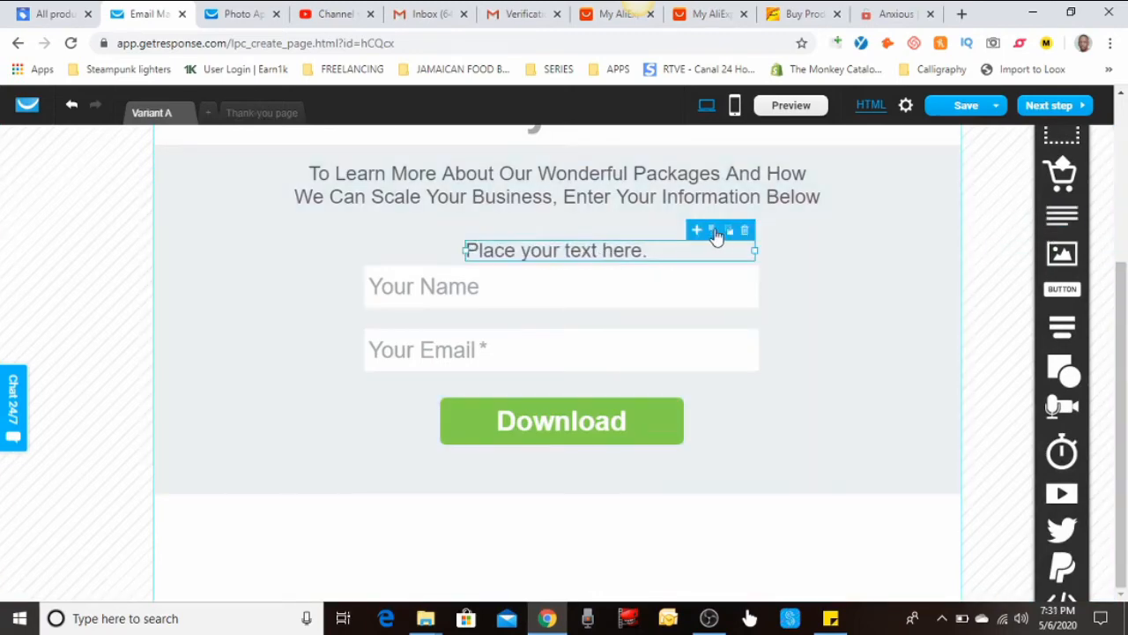
{"action": "left_click", "coordinate": [745, 231]}
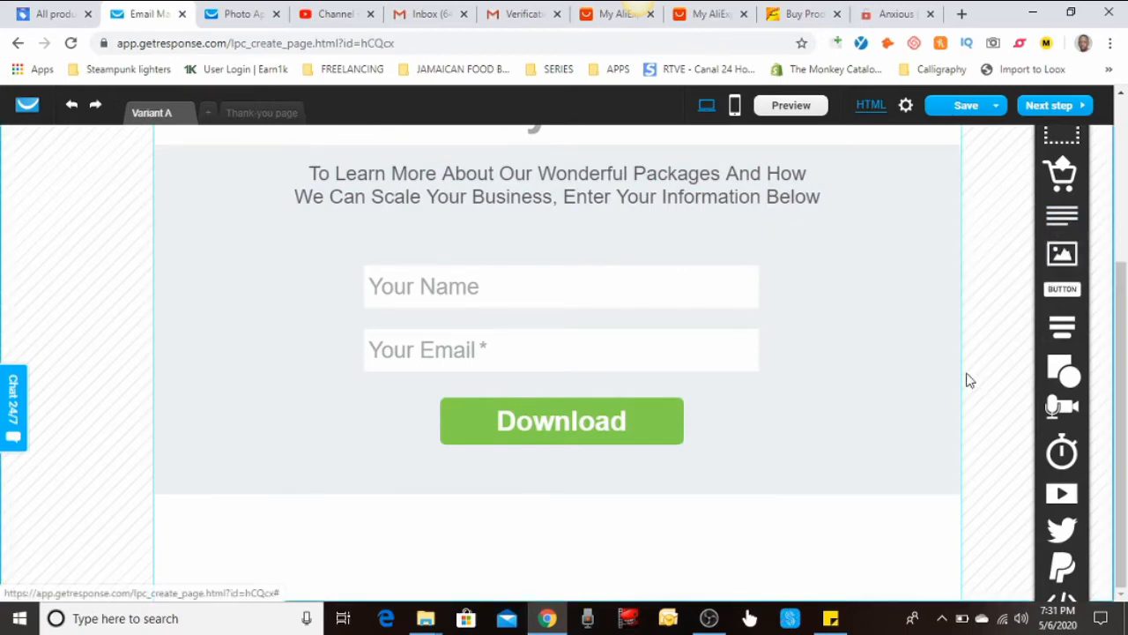
{"action": "mouse_move", "coordinate": [1062, 327]}
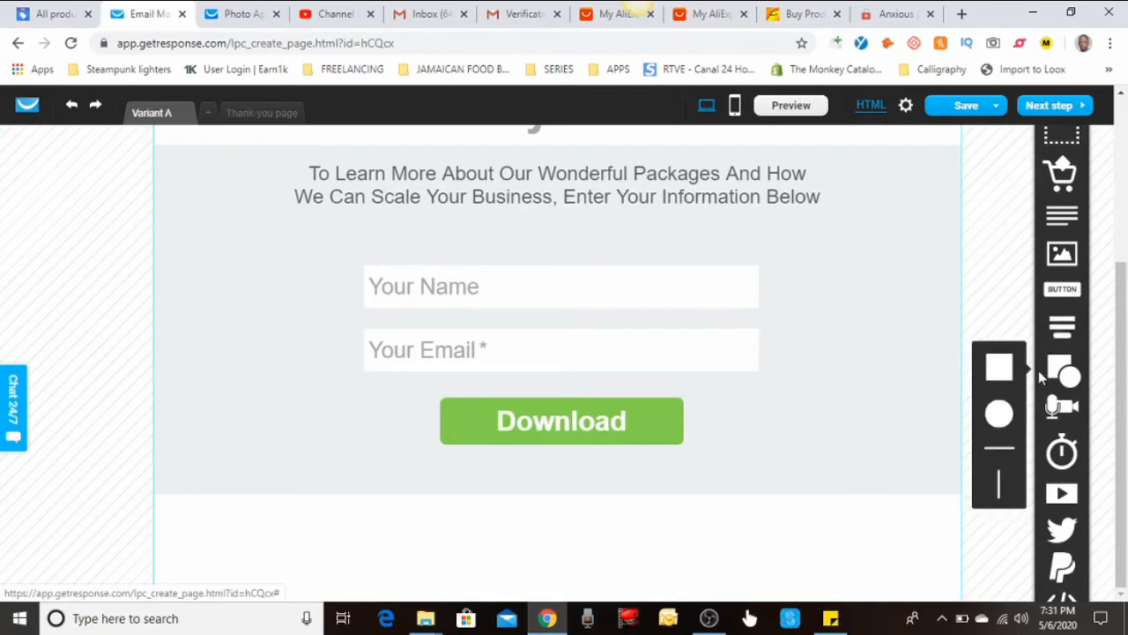
{"action": "mouse_move", "coordinate": [1049, 408]}
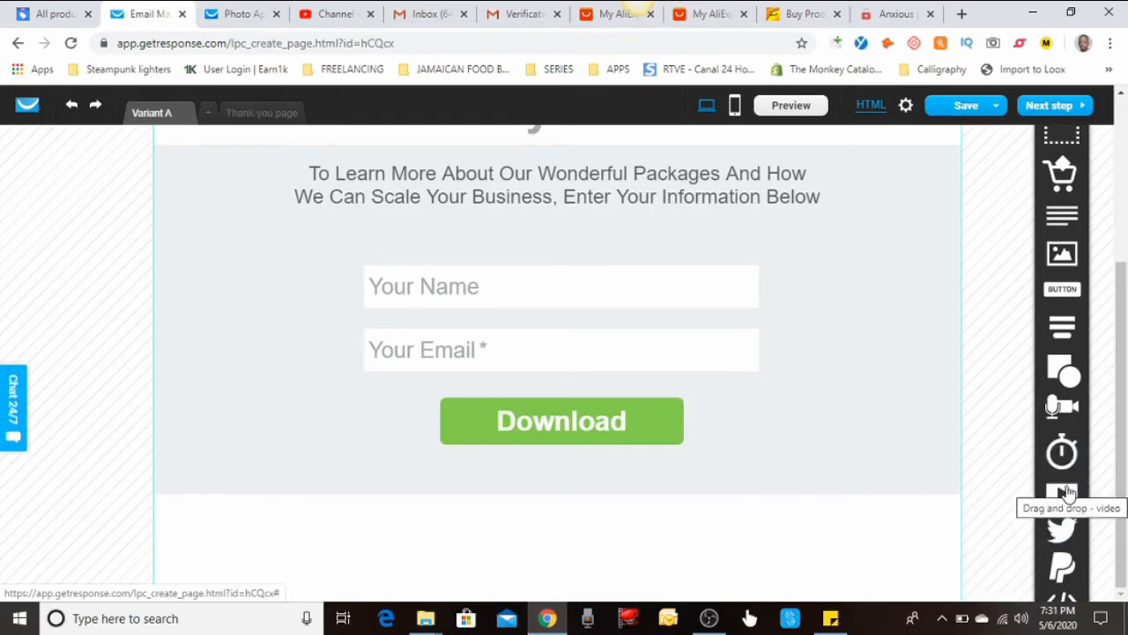
{"action": "mouse_move", "coordinate": [1065, 531]}
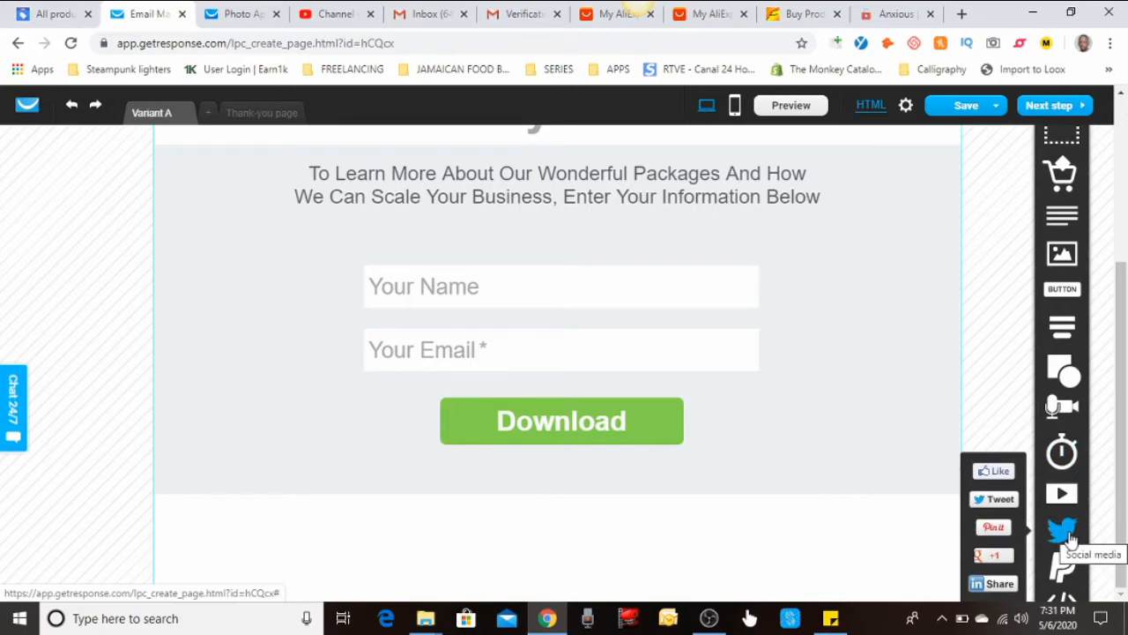
{"action": "mouse_move", "coordinate": [1057, 573]}
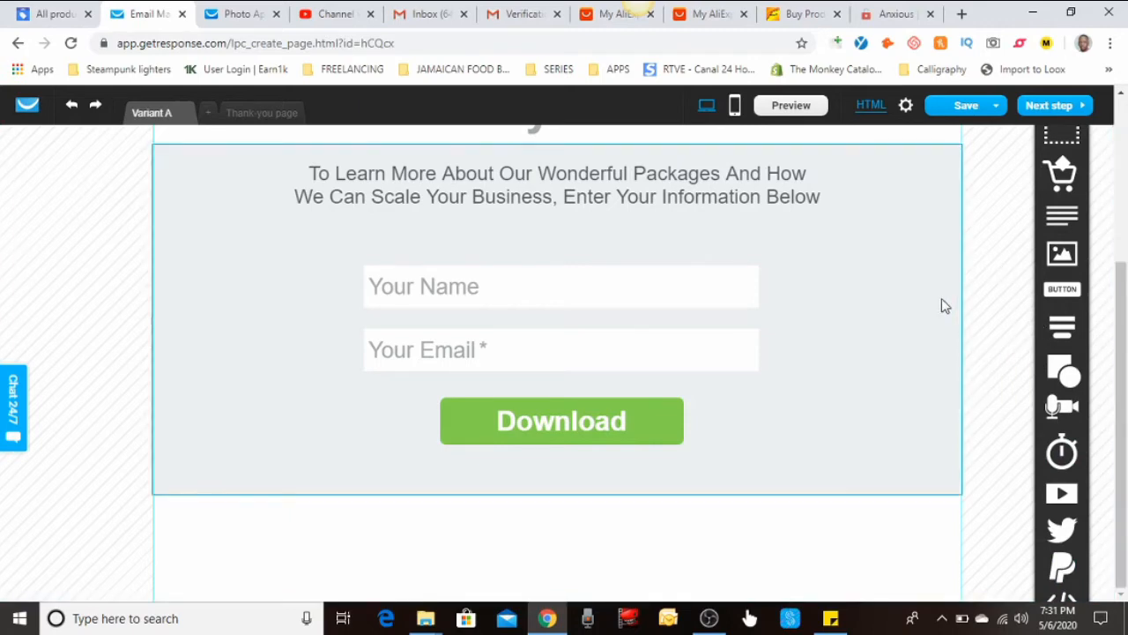
Relabel the green Download button as 'Click To Learn More'
{"action": "left_click", "coordinate": [603, 412]}
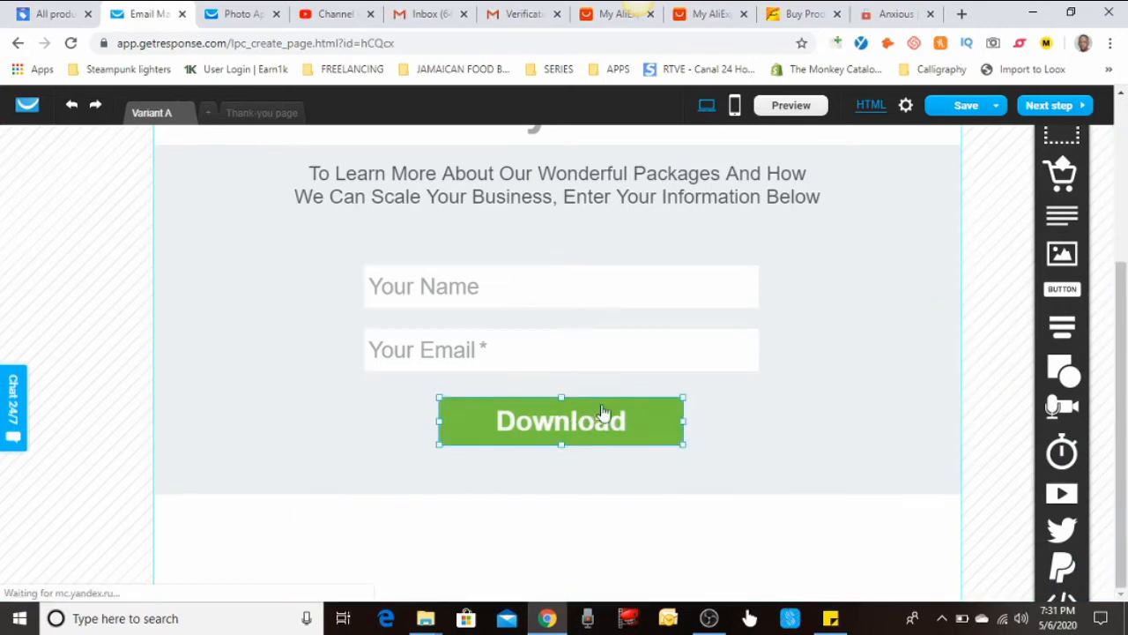
{"action": "double_click", "coordinate": [624, 419]}
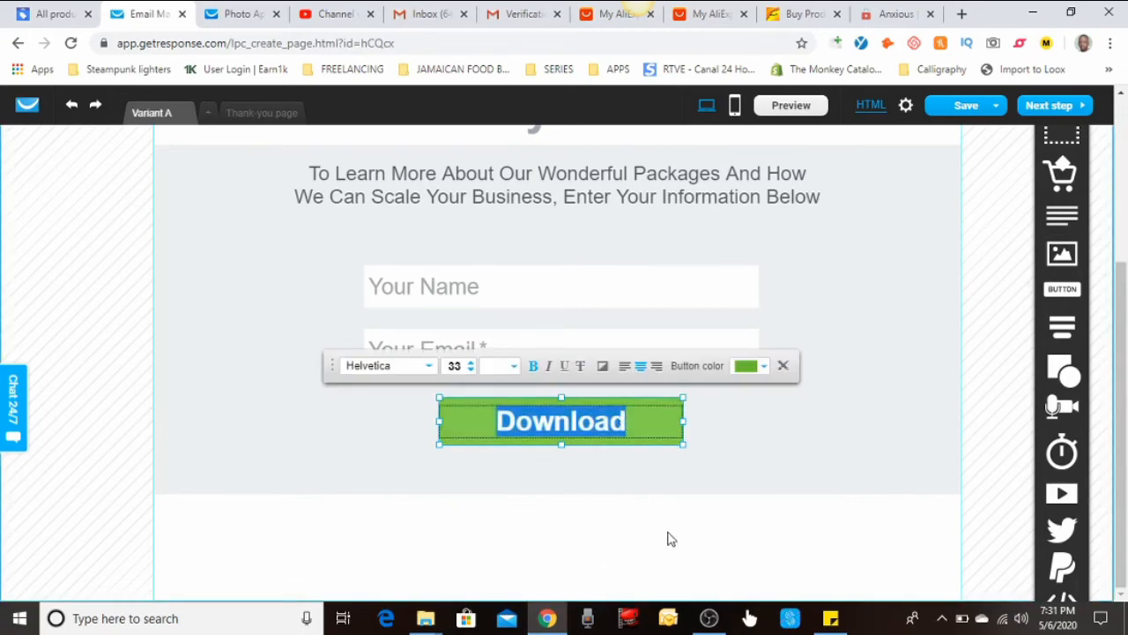
{"action": "type", "text": "Cli"}
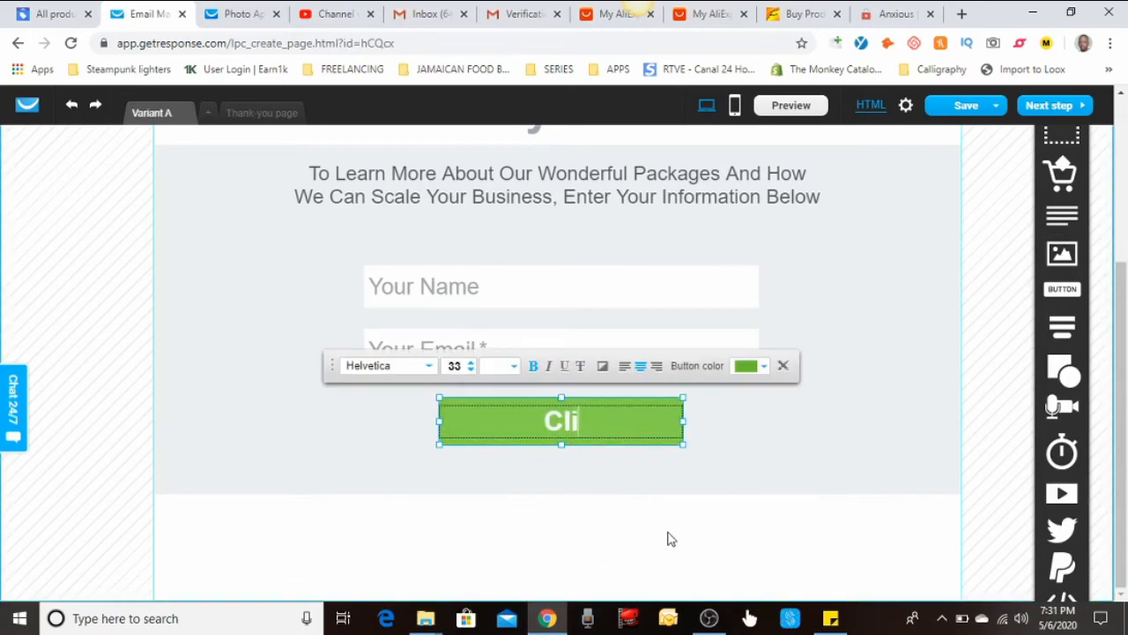
{"action": "type", "text": "ck To Ie"}
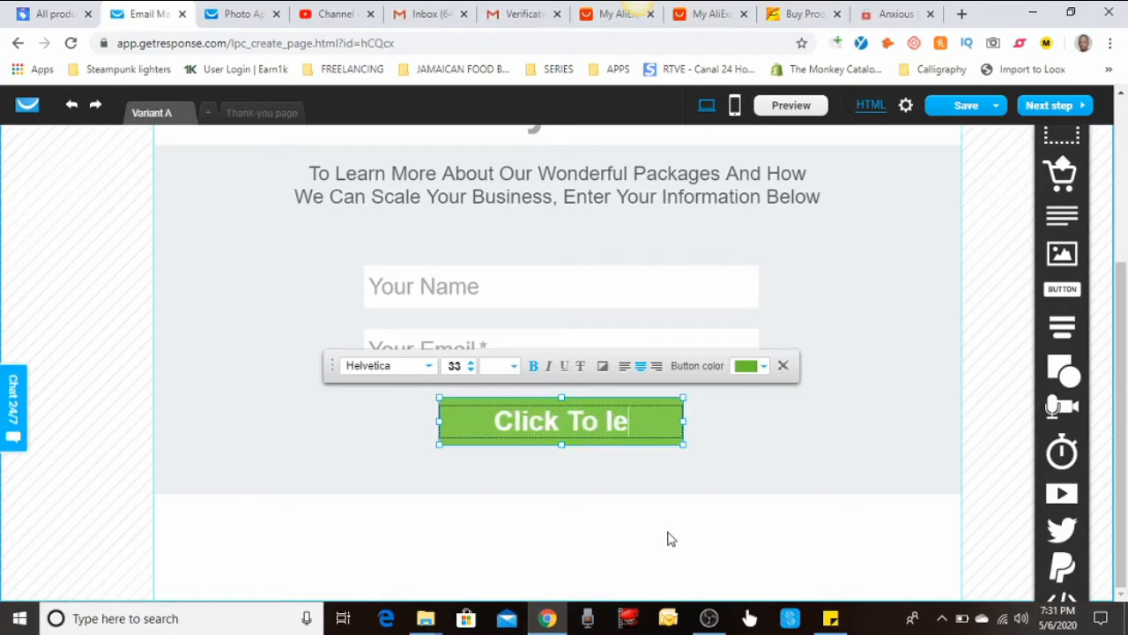
{"action": "key", "text": "BackSpace"}
{"action": "key", "text": "BackSpace"}
{"action": "type", "text": "Lea"}
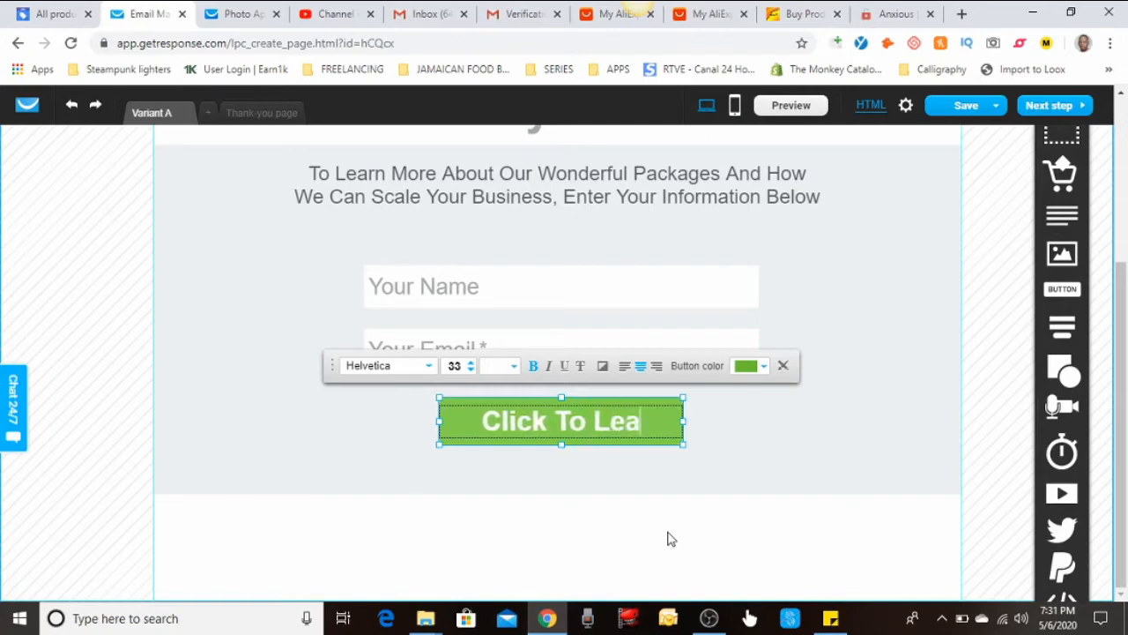
{"action": "type", "text": "rn MOr"}
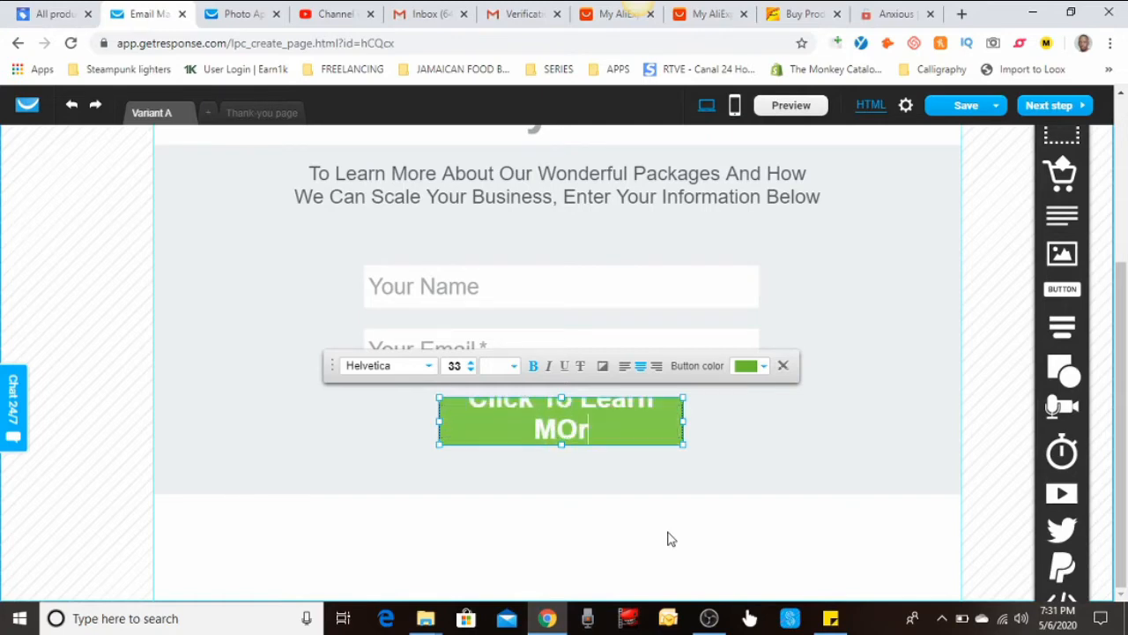
{"action": "key", "text": "BackSpace"}
{"action": "key", "text": "BackSpace"}
{"action": "type", "text": "ore"}
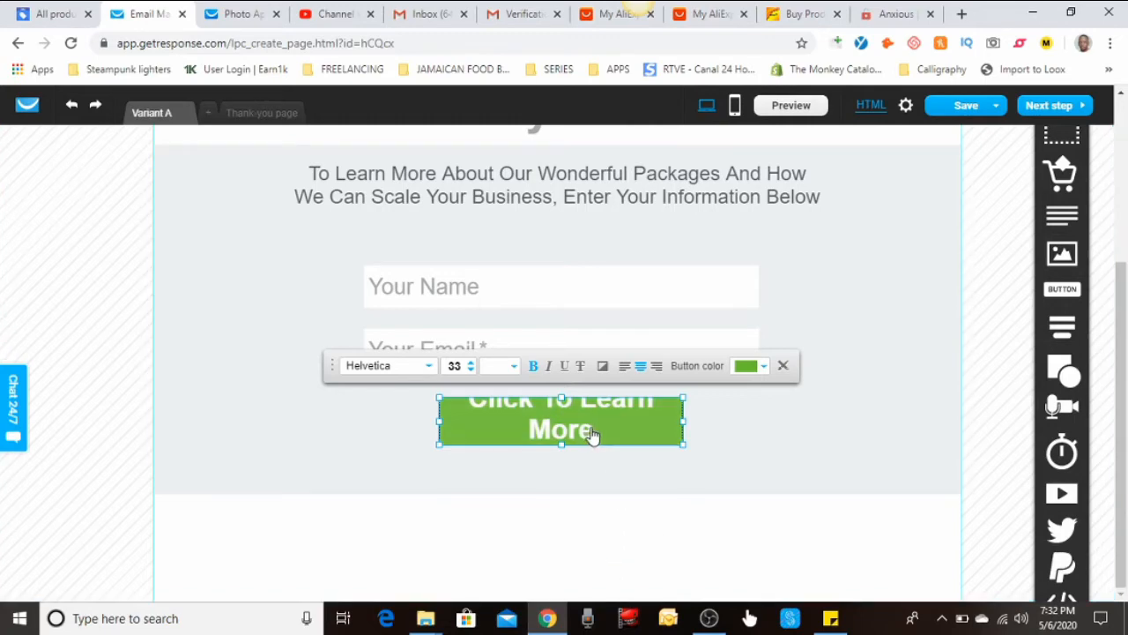
Reduce the button label's font size to 28 so it fits on one line
{"action": "left_click_drag", "start_coordinate": [598, 435], "coordinate": [474, 400]}
{"action": "left_click", "coordinate": [473, 402]}
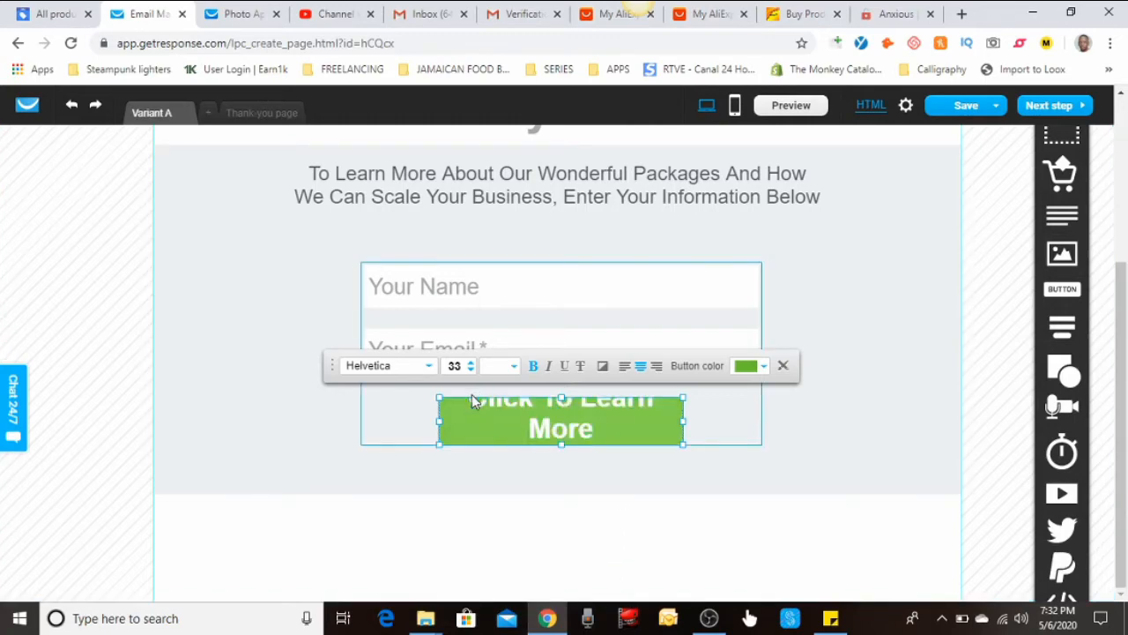
{"action": "left_click", "coordinate": [471, 369]}
{"action": "left_click", "coordinate": [472, 370]}
{"action": "left_click", "coordinate": [472, 369]}
{"action": "left_click", "coordinate": [472, 369]}
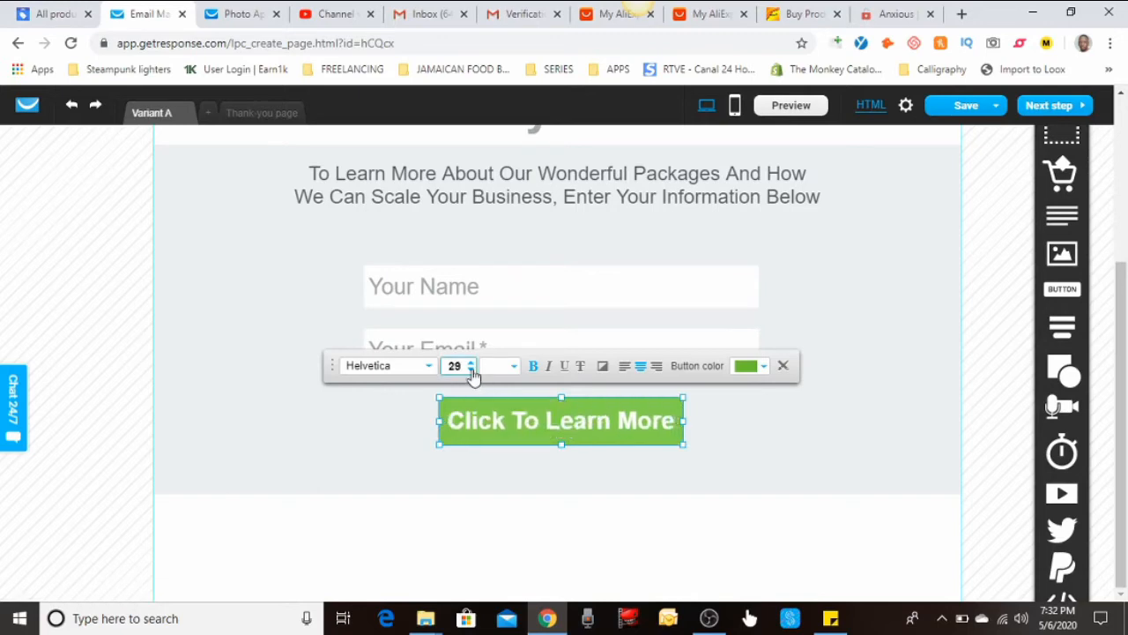
{"action": "left_click", "coordinate": [472, 370]}
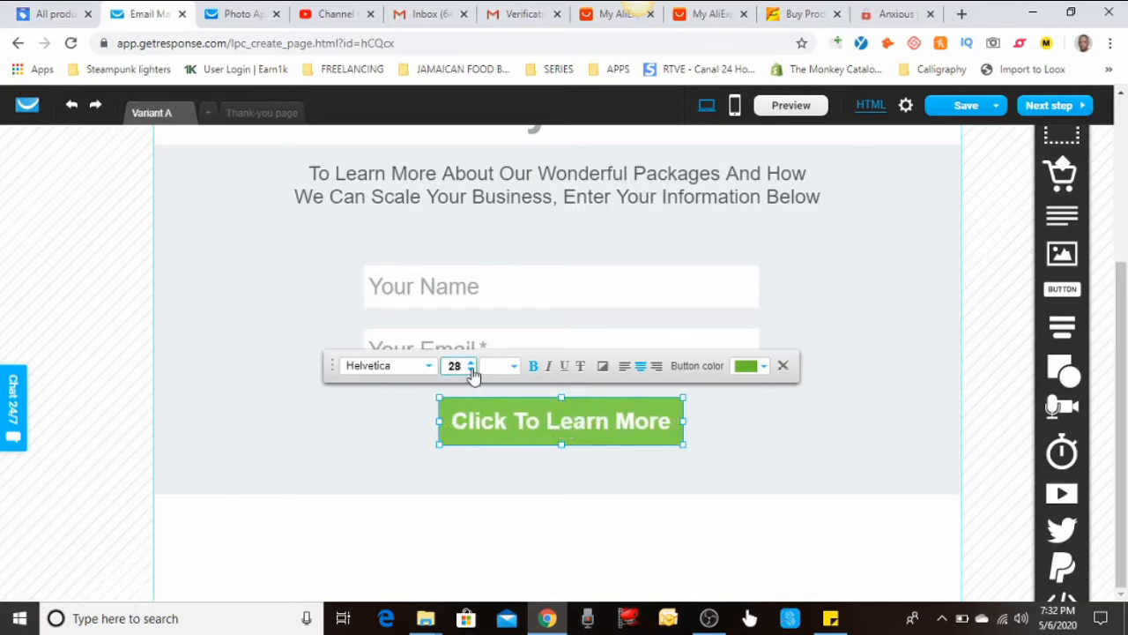
{"action": "left_click", "coordinate": [708, 627]}
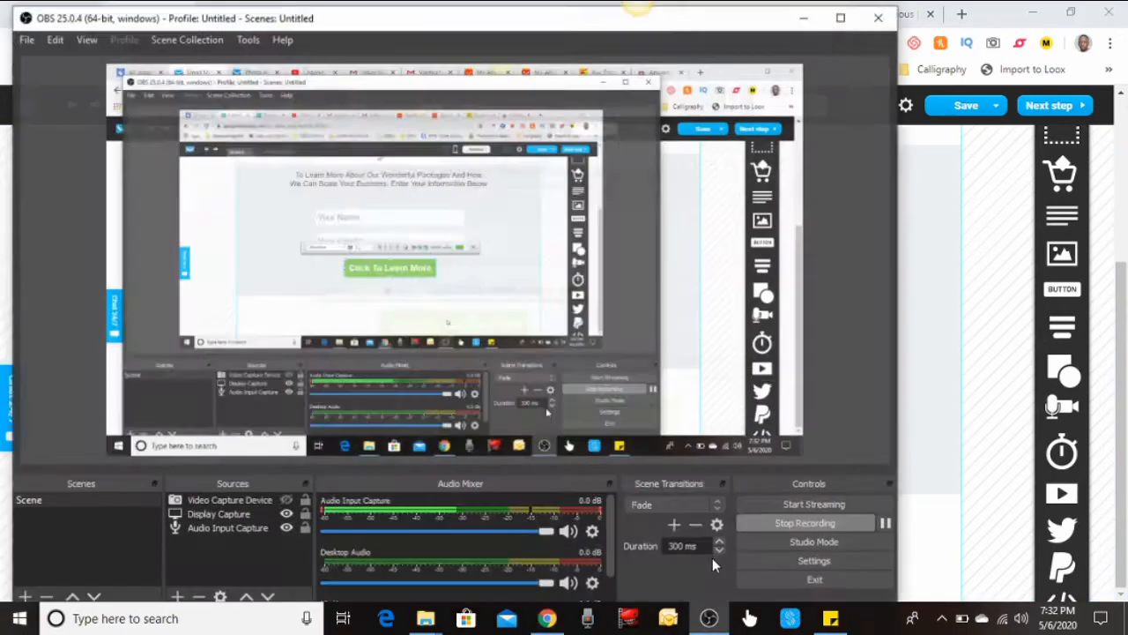
{"action": "left_click", "coordinate": [803, 12]}
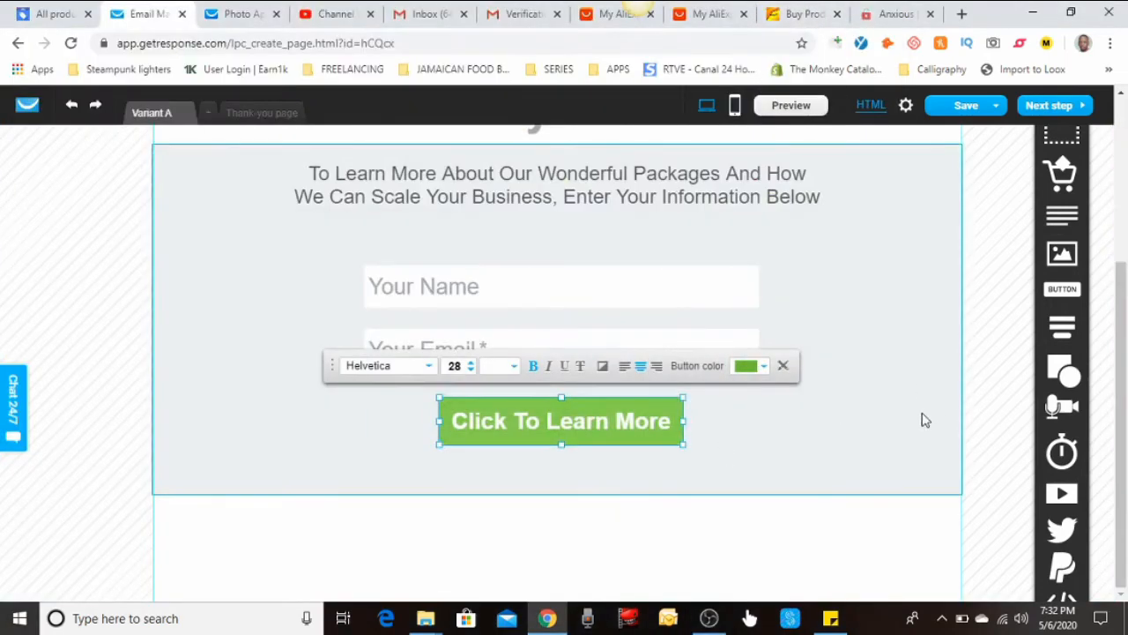
Create a mobile version of the landing page
{"action": "scroll", "coordinate": [796, 476], "scroll_direction": "up", "scroll_amount": 3}
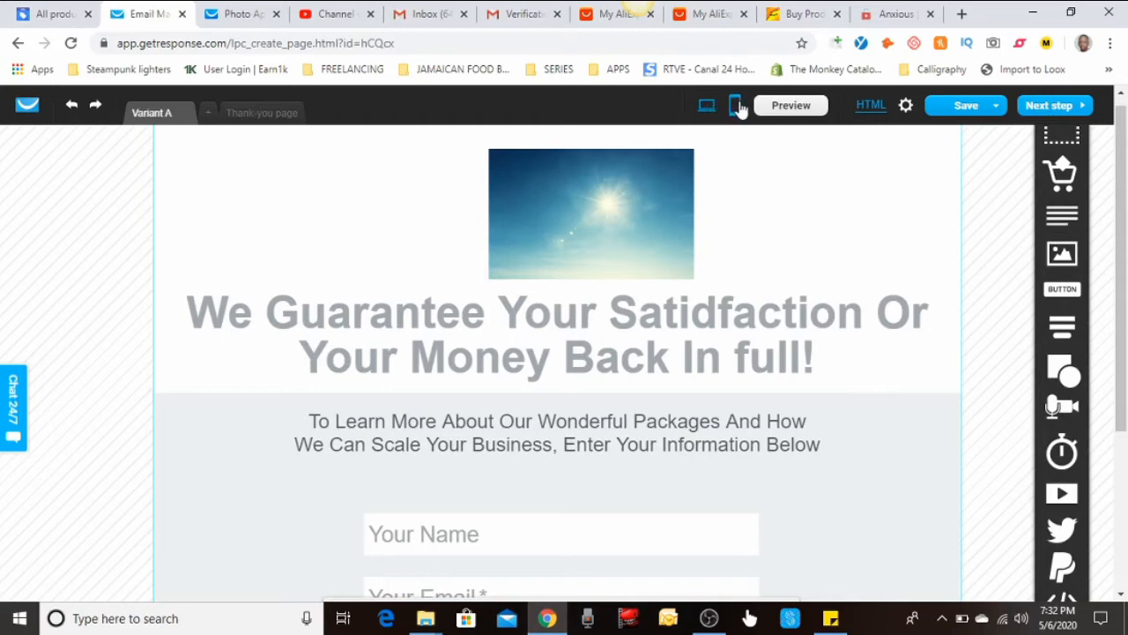
{"action": "left_click", "coordinate": [738, 106]}
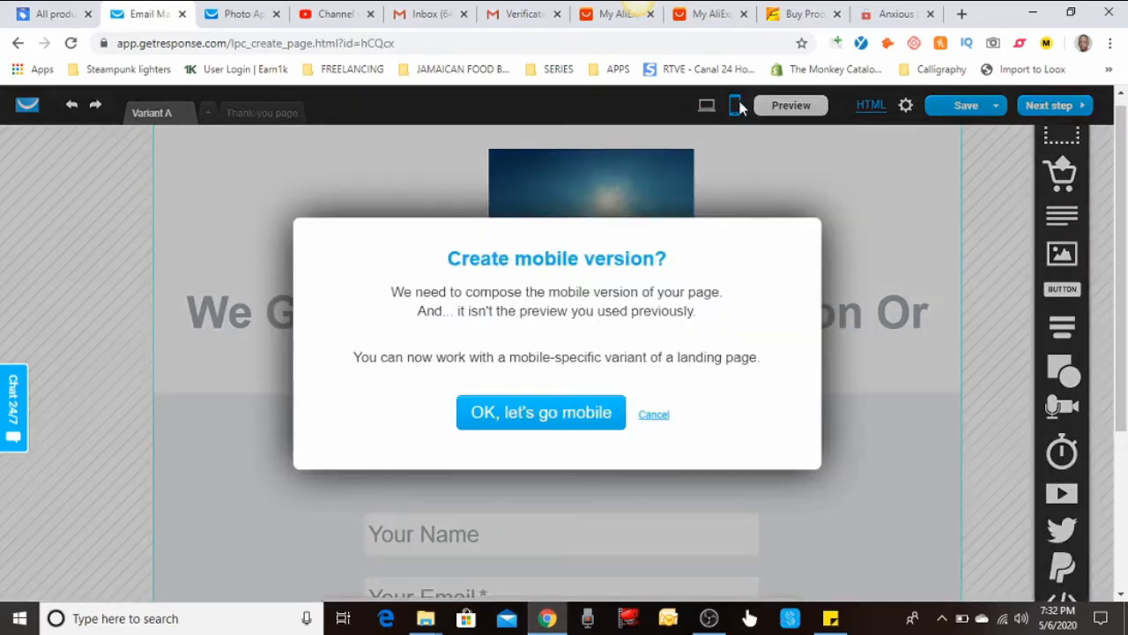
{"action": "left_click", "coordinate": [532, 424]}
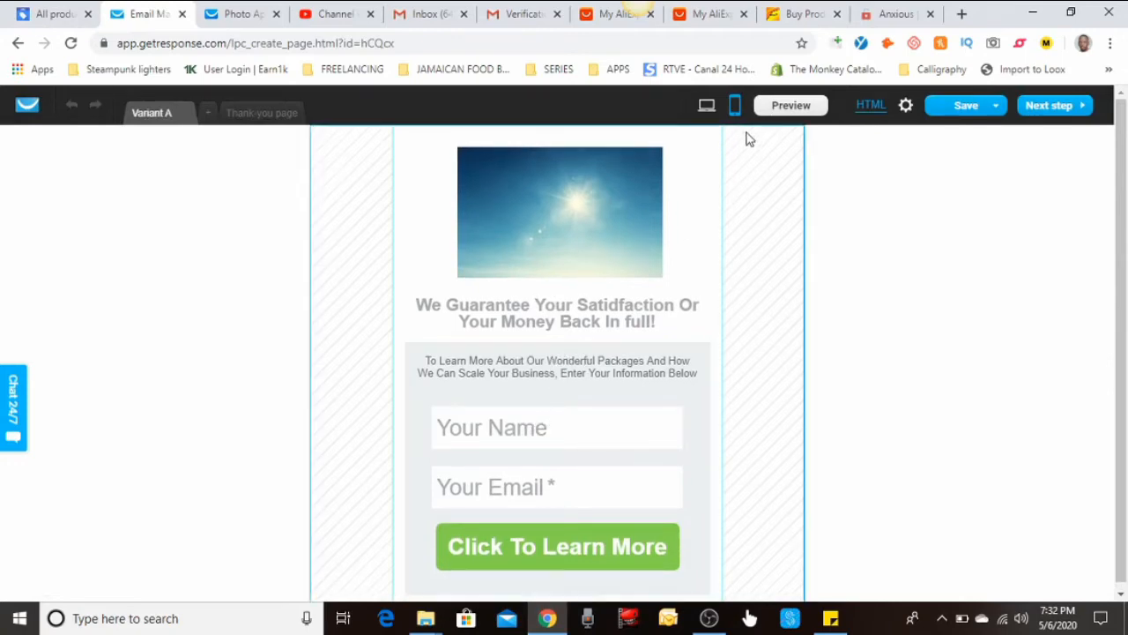
On desktop, move the sky image down-left beside the intro text, then preview mobile
{"action": "left_click", "coordinate": [706, 105]}
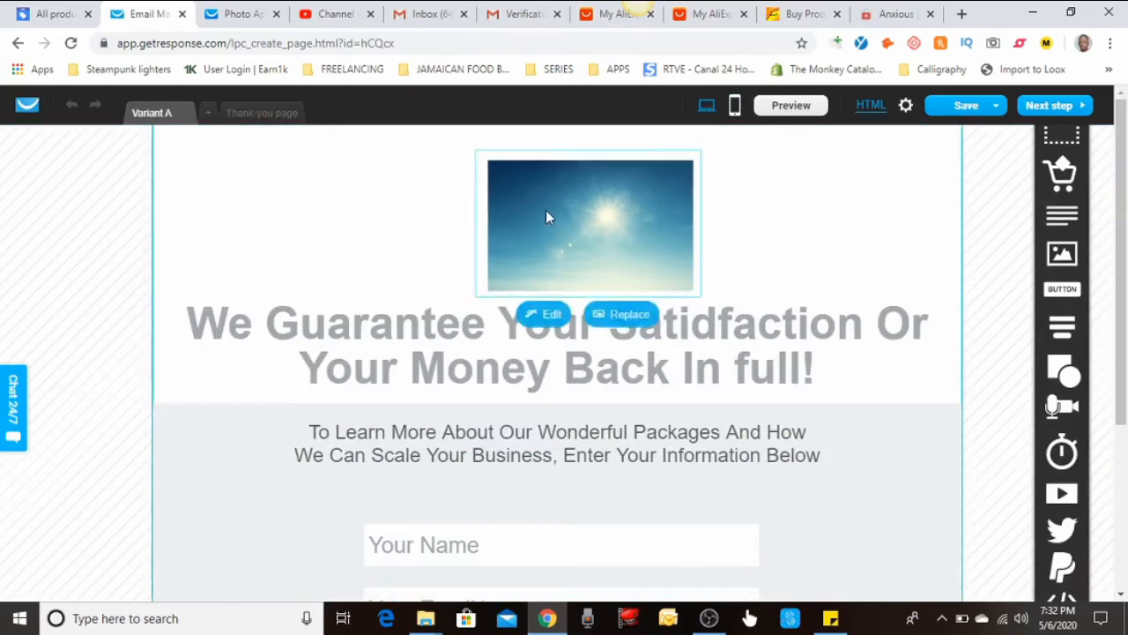
{"action": "left_click_drag", "start_coordinate": [546, 211], "coordinate": [240, 457]}
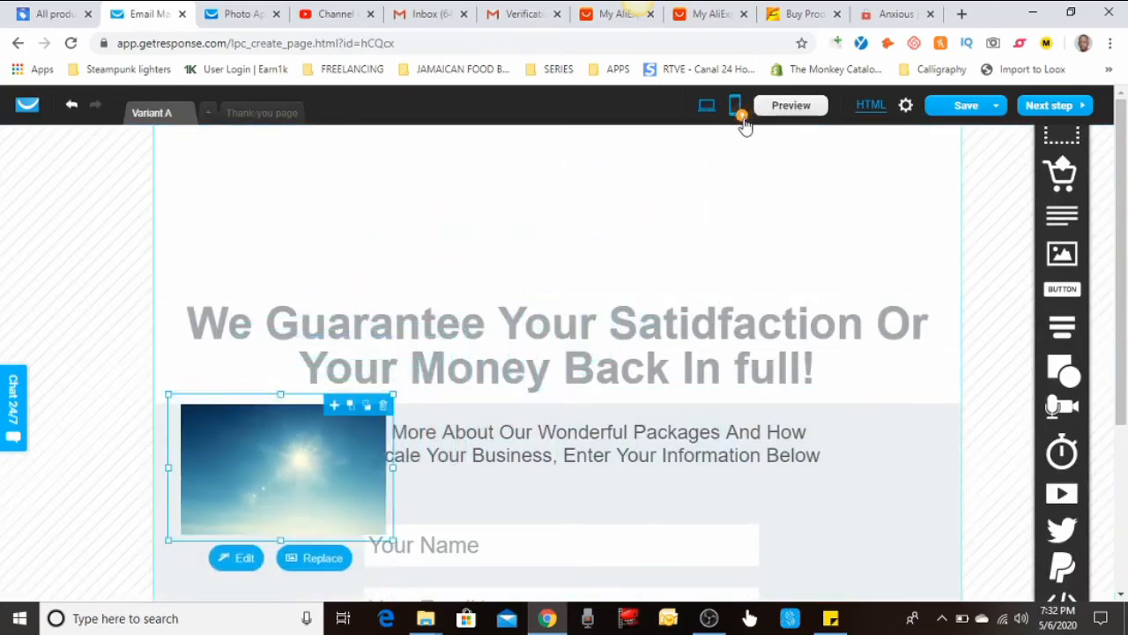
{"action": "mouse_move", "coordinate": [743, 117]}
{"action": "left_click", "coordinate": [737, 109]}
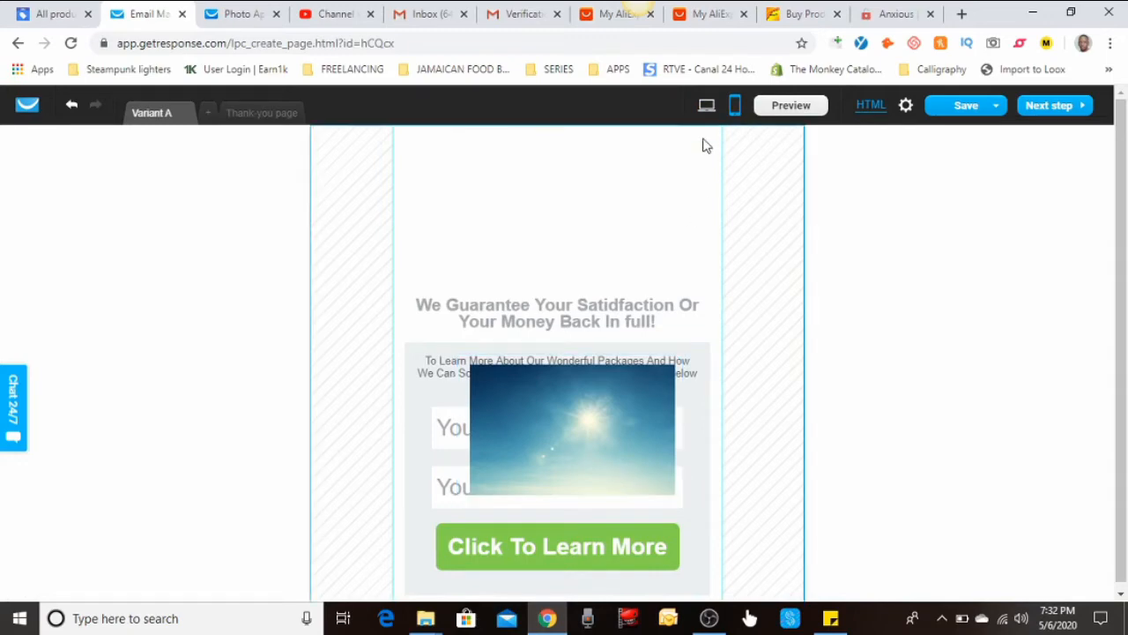
{"action": "left_click", "coordinate": [706, 109]}
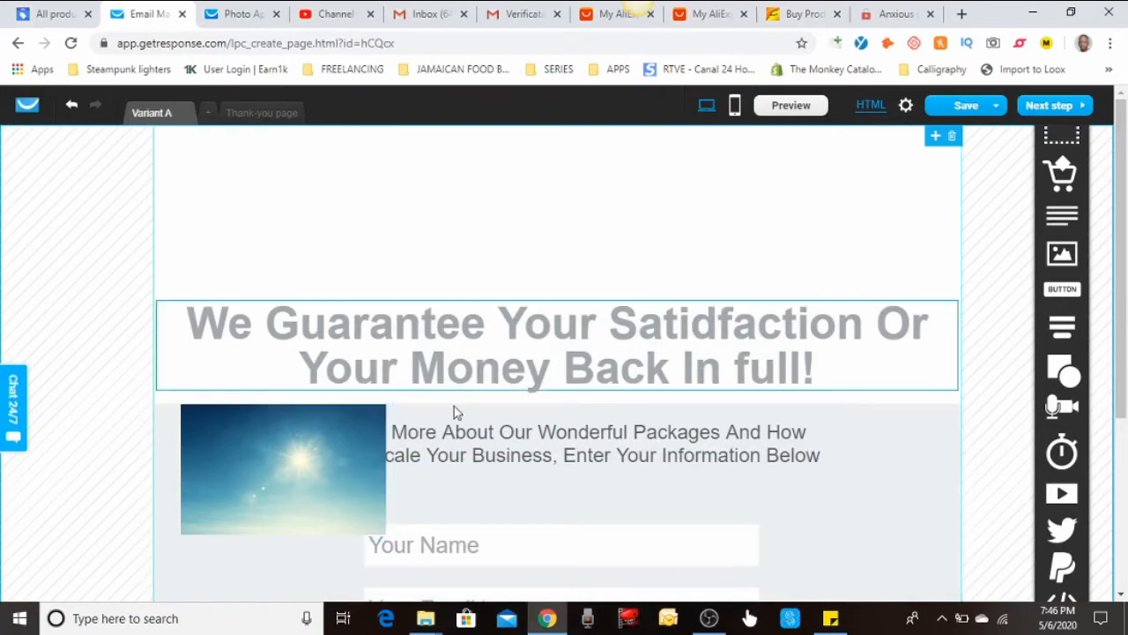
Correct the headline typo 'Satidfaction' to 'Satisfaction', then switch to mobile view
{"action": "left_click", "coordinate": [735, 108]}
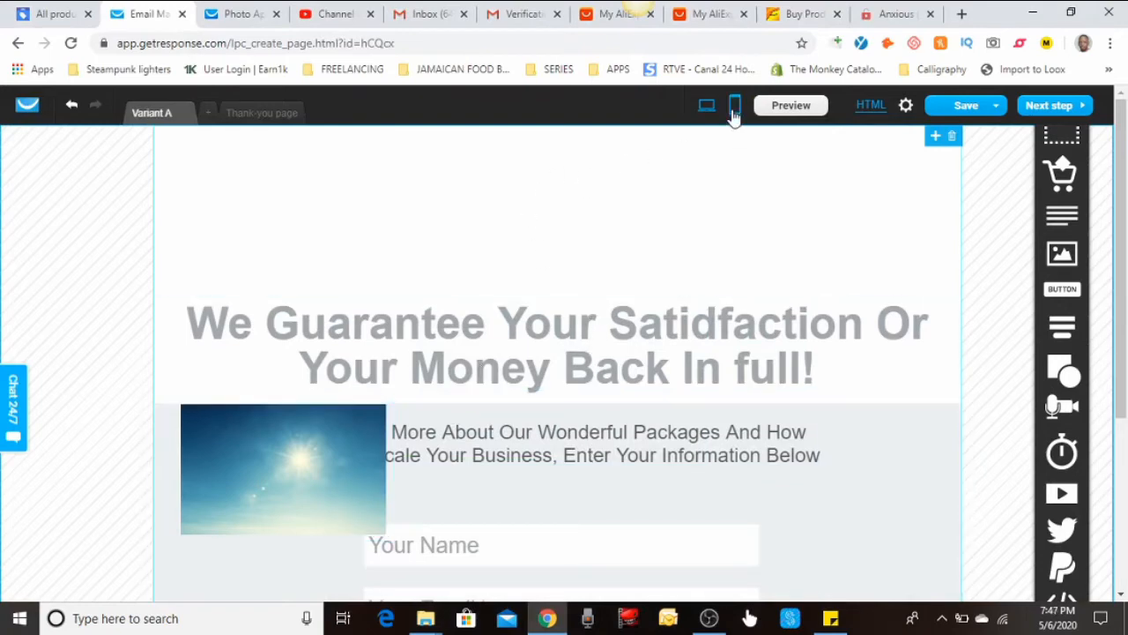
{"action": "scroll", "coordinate": [433, 322], "scroll_direction": "down", "scroll_amount": 3}
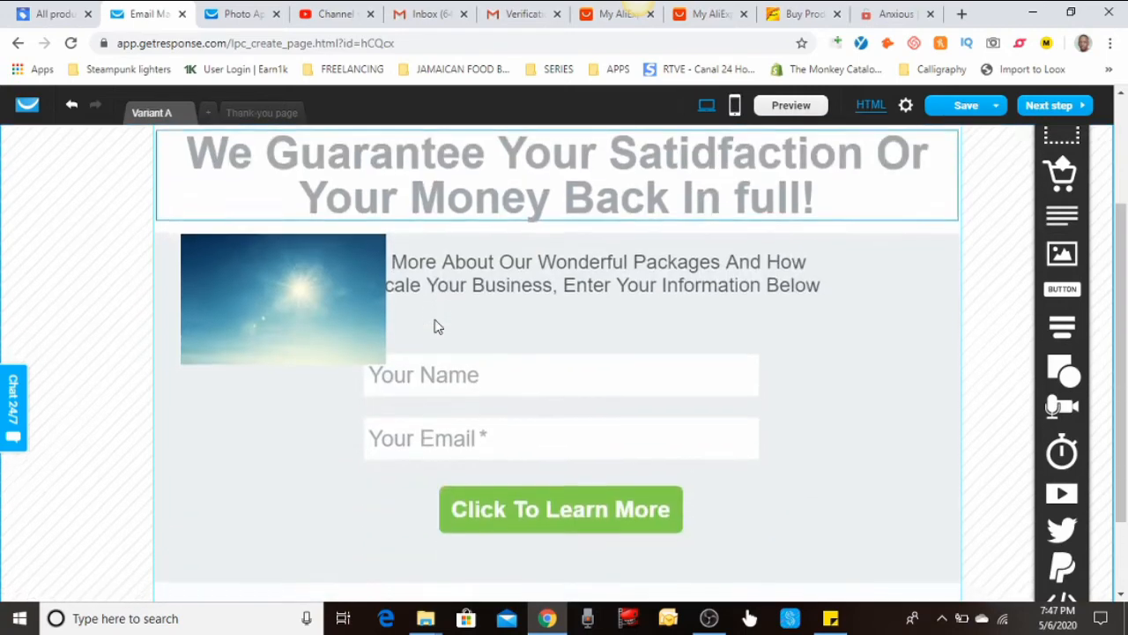
{"action": "scroll", "coordinate": [436, 322], "scroll_direction": "up", "scroll_amount": 3}
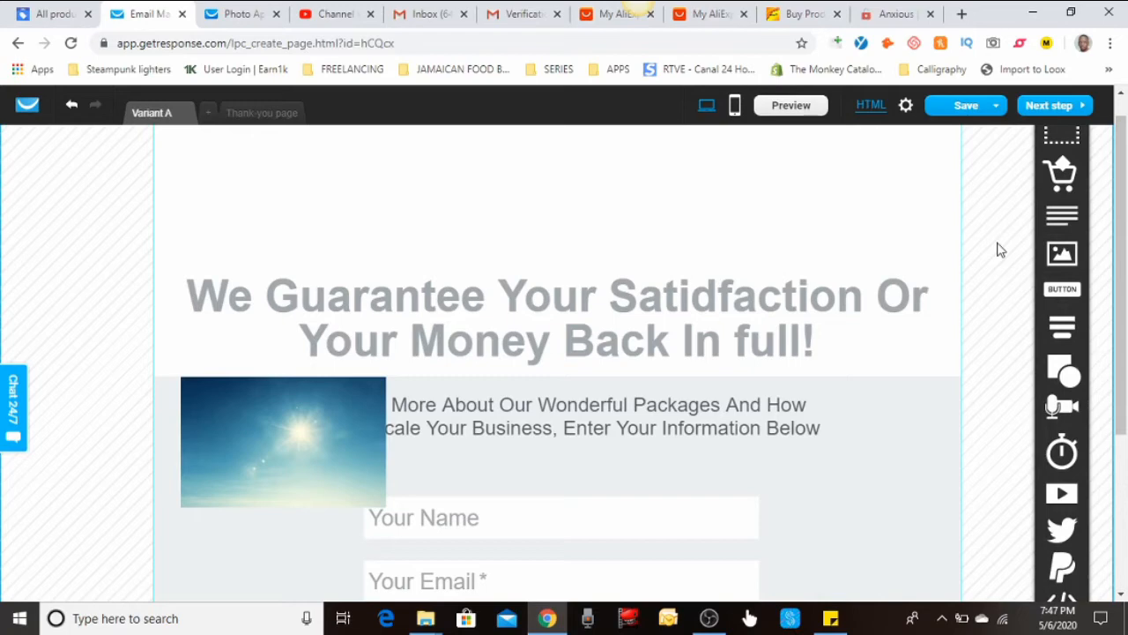
{"action": "left_click", "coordinate": [696, 304]}
{"action": "left_click", "coordinate": [710, 297]}
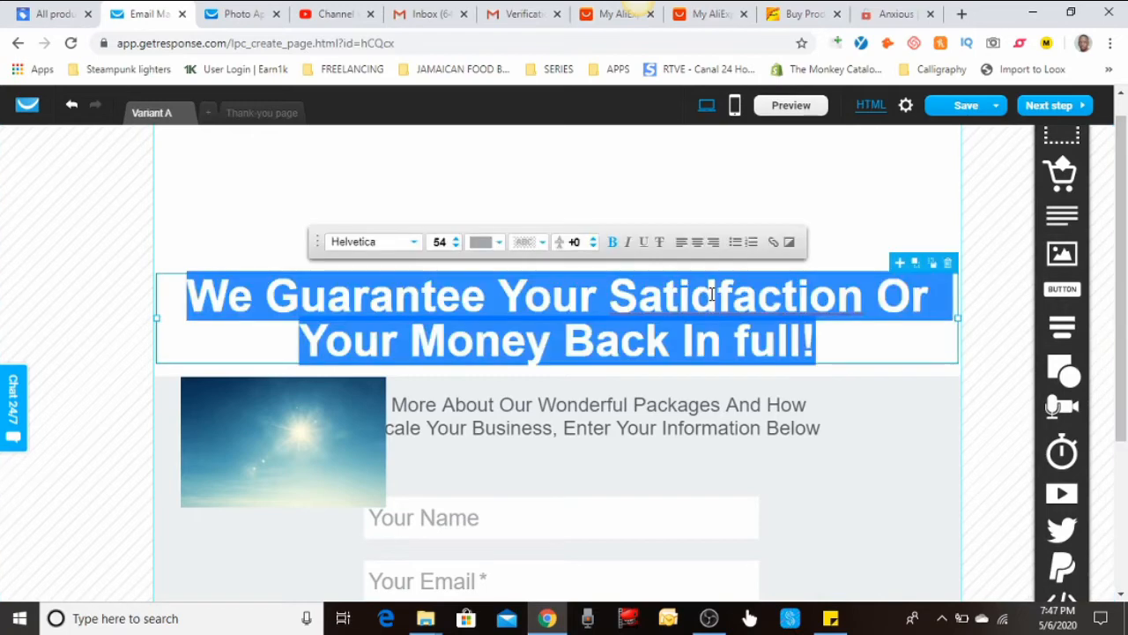
{"action": "left_click", "coordinate": [712, 295]}
{"action": "key", "text": "BackSpace"}
{"action": "type", "text": "s"}
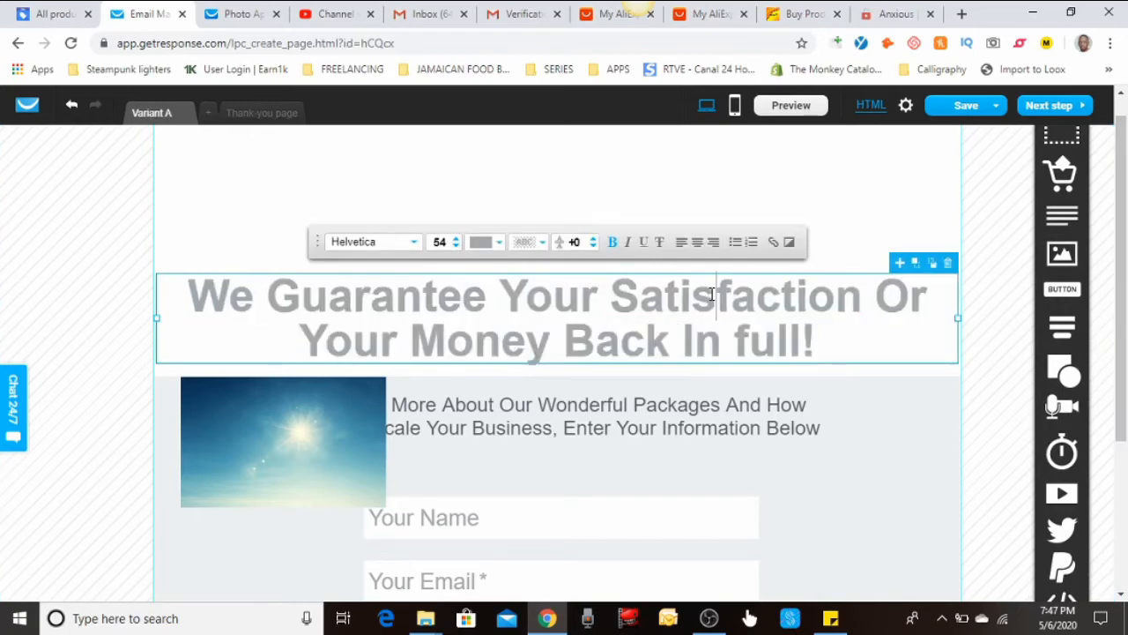
{"action": "left_click", "coordinate": [735, 105]}
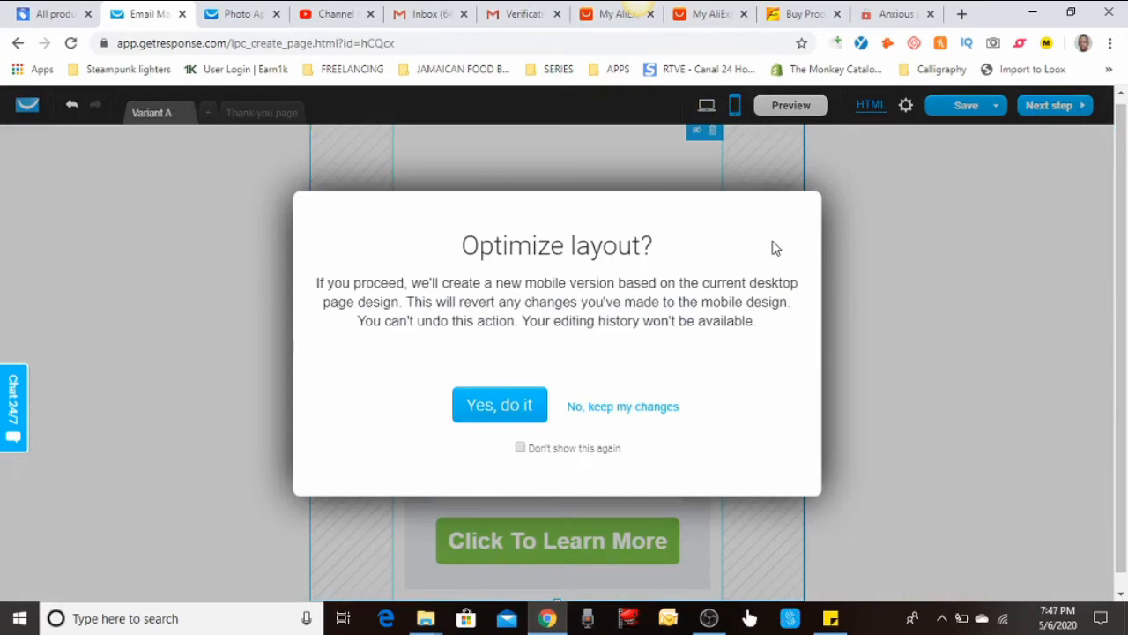
Rebuild the mobile layout from desktop, then move the sky image back centred above the headline
{"action": "left_click", "coordinate": [474, 406]}
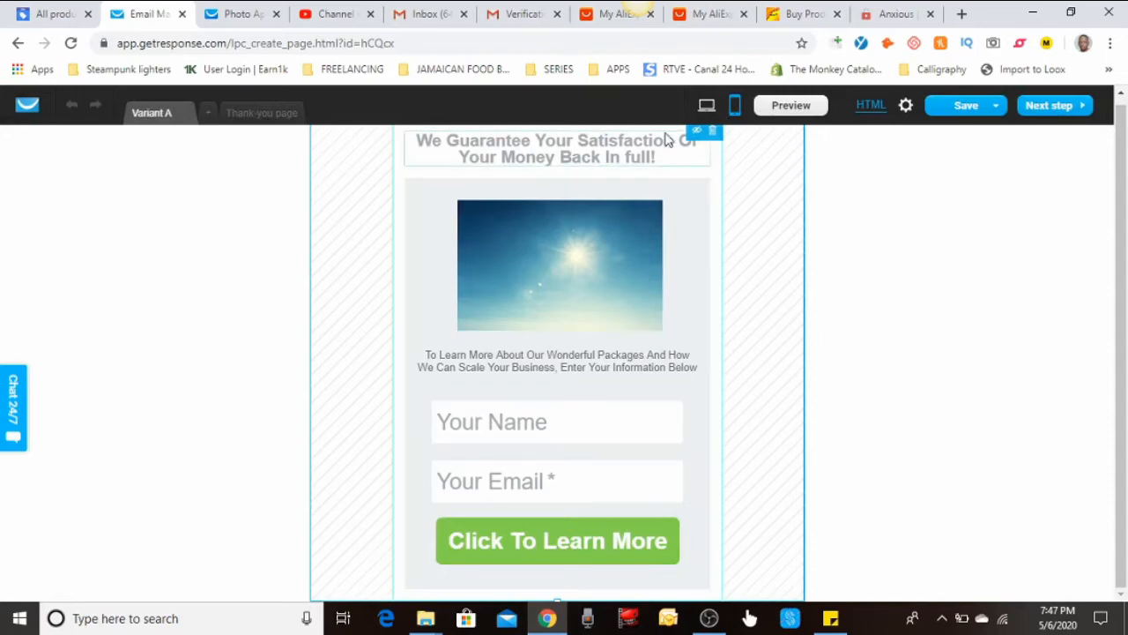
{"action": "left_click", "coordinate": [704, 106]}
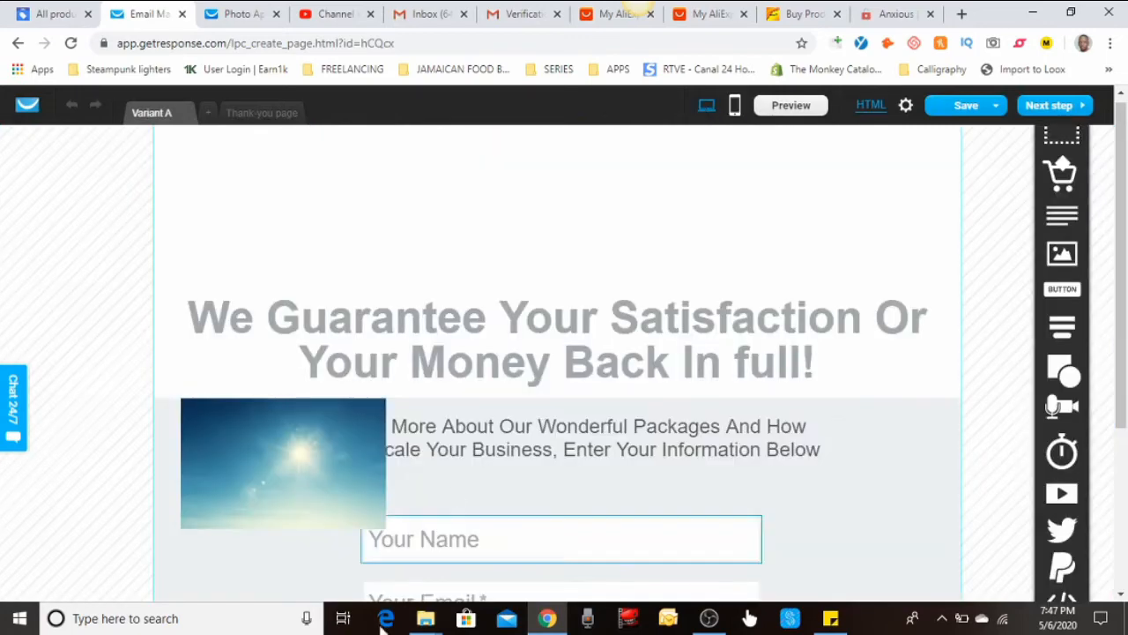
{"action": "left_click", "coordinate": [320, 518]}
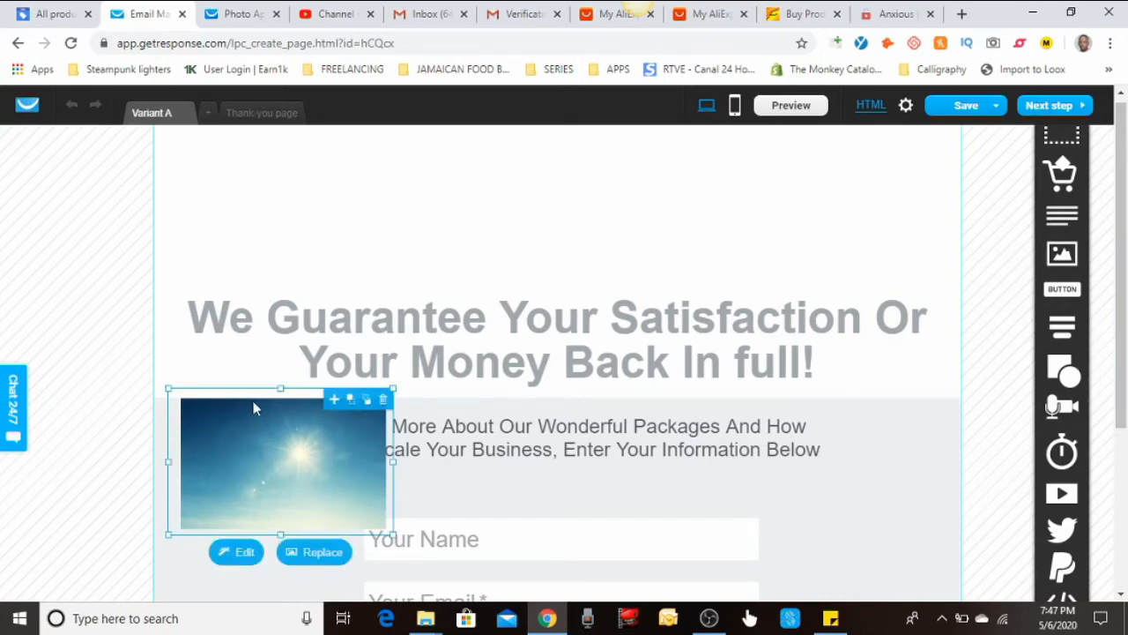
{"action": "left_click_drag", "start_coordinate": [253, 393], "coordinate": [514, 183]}
{"action": "left_click", "coordinate": [133, 466]}
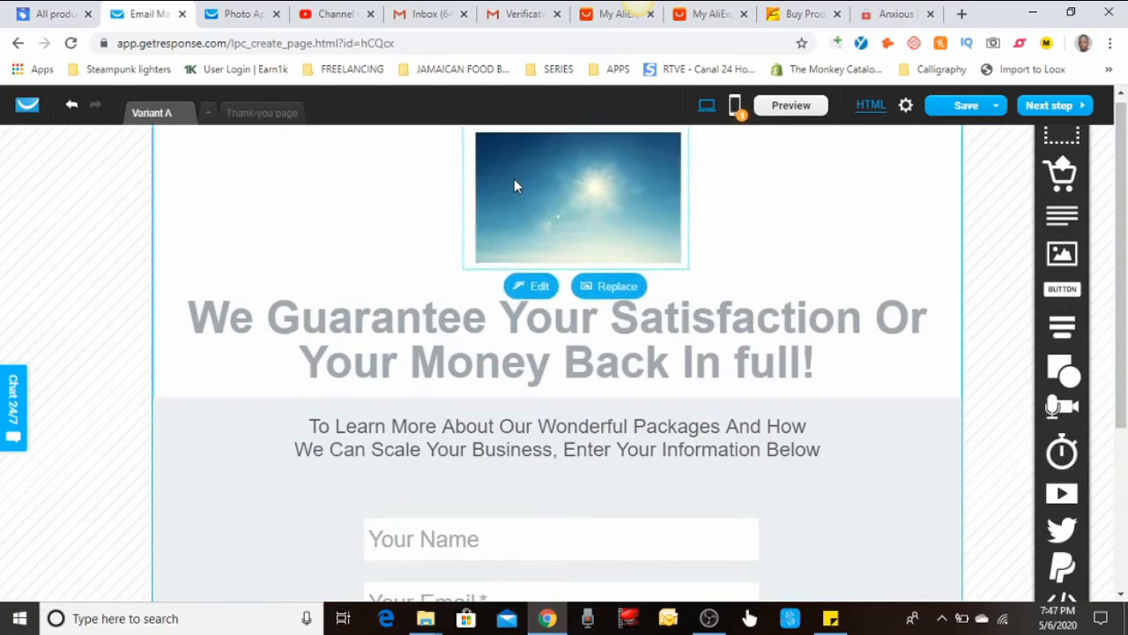
In mobile view, put the sky image at top and drop the headline into the box below
{"action": "left_click", "coordinate": [736, 108]}
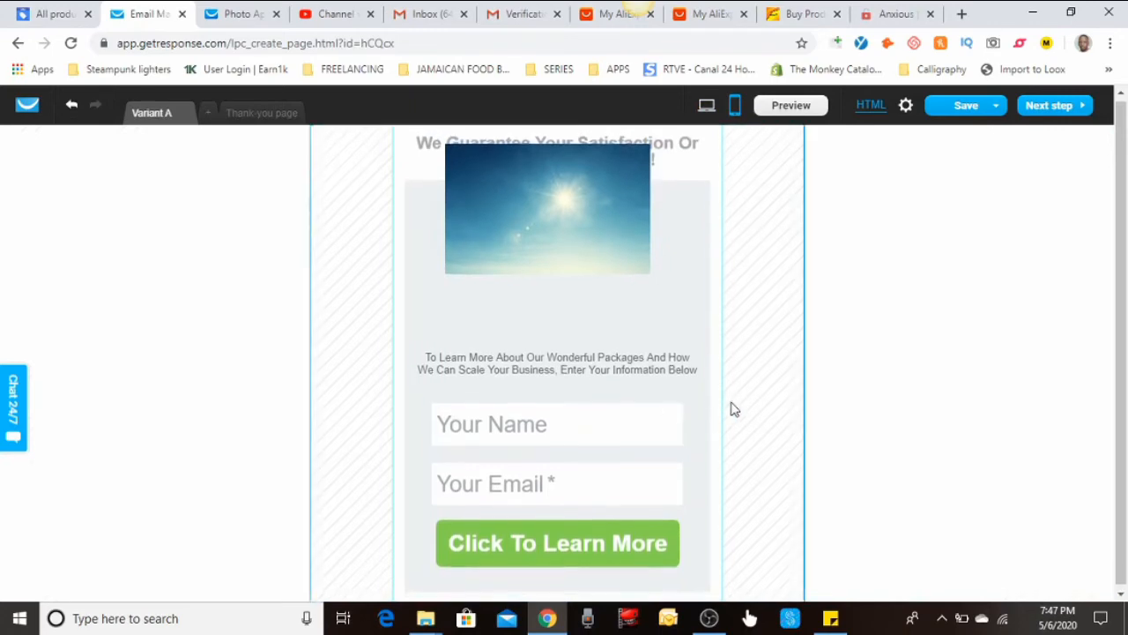
{"action": "left_click_drag", "start_coordinate": [541, 247], "coordinate": [568, 86]}
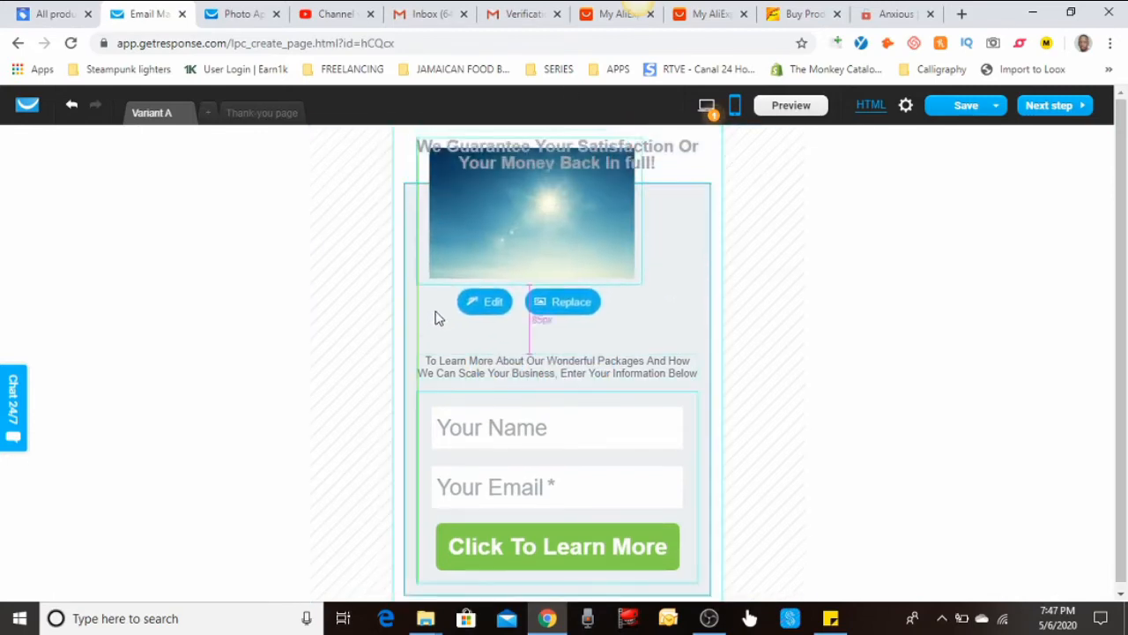
{"action": "left_click_drag", "start_coordinate": [438, 351], "coordinate": [805, 320]}
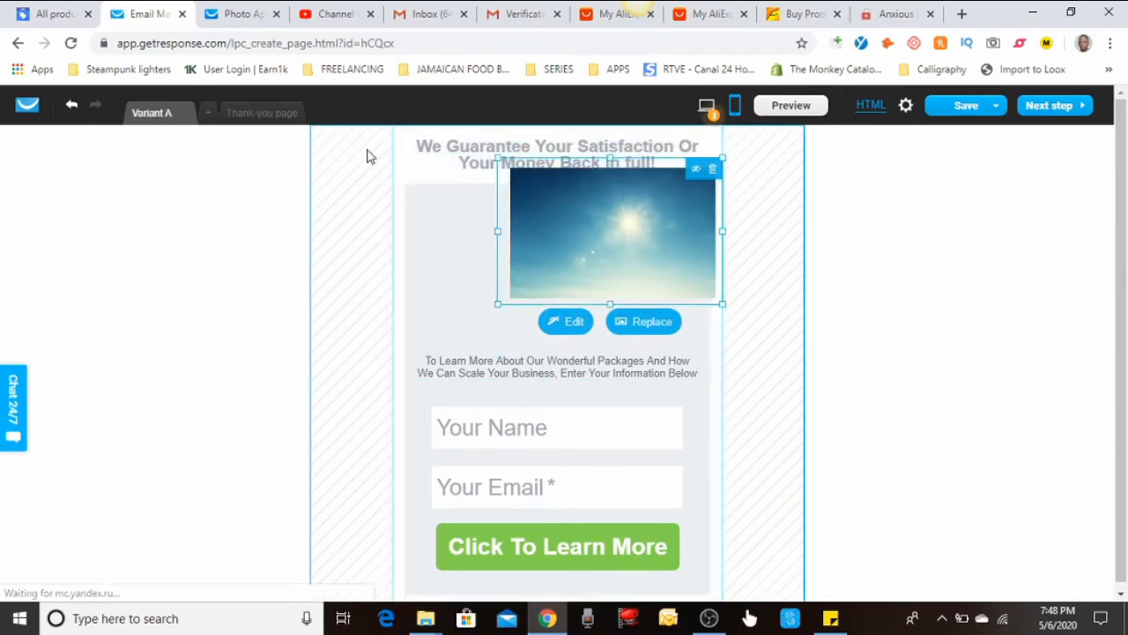
{"action": "left_click", "coordinate": [432, 154]}
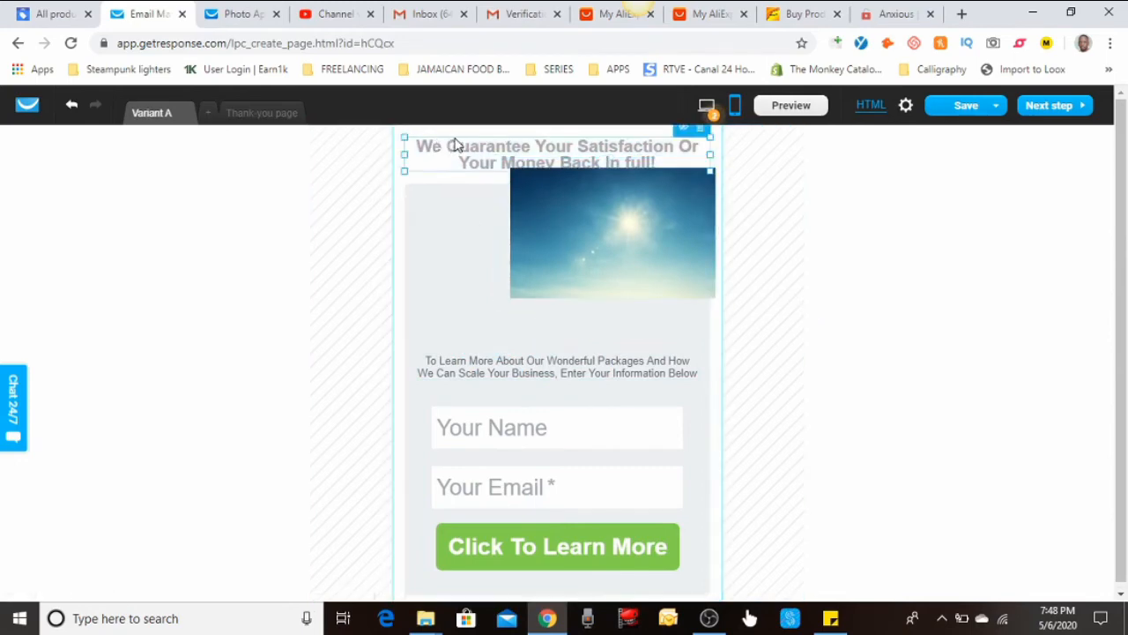
{"action": "left_click_drag", "start_coordinate": [455, 146], "coordinate": [442, 318]}
{"action": "left_click_drag", "start_coordinate": [566, 228], "coordinate": [520, 193]}
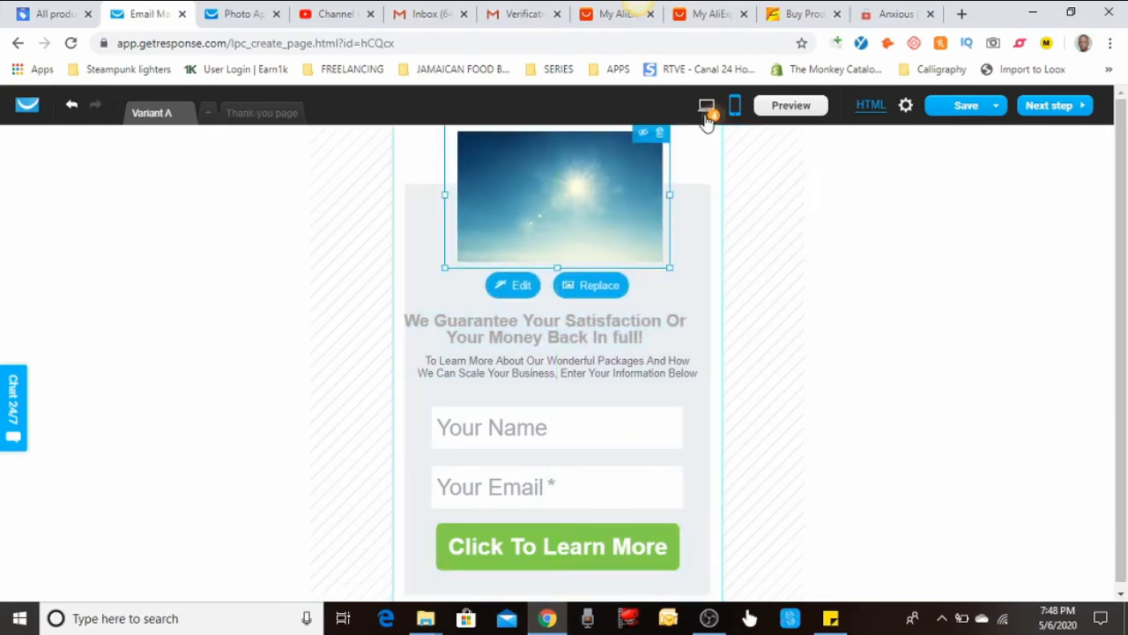
{"action": "left_click", "coordinate": [705, 106]}
{"action": "left_click_drag", "start_coordinate": [609, 524], "coordinate": [604, 320]}
{"action": "left_click", "coordinate": [734, 106]}
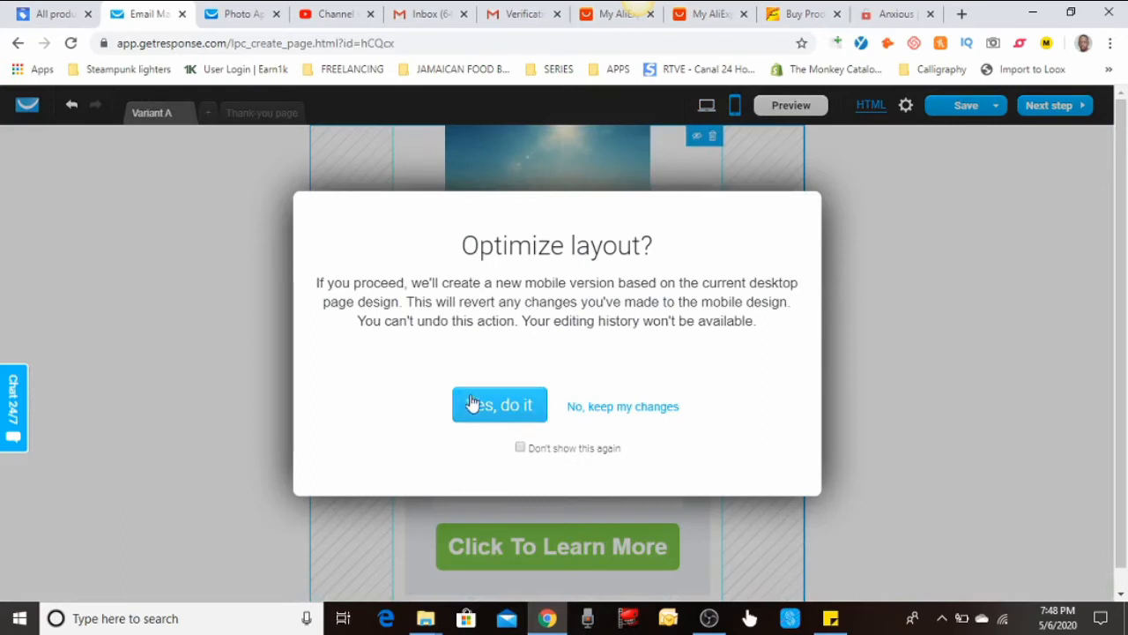
Regenerate the mobile layout and reorder desktop as sky image, headline, intro text and form
{"action": "left_click", "coordinate": [482, 405]}
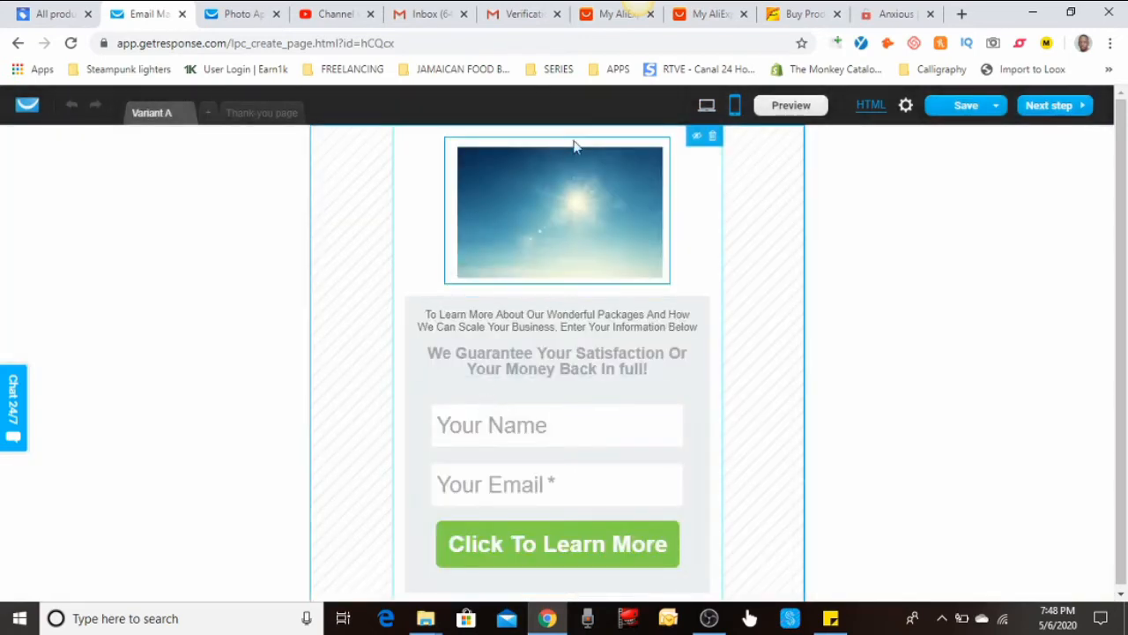
{"action": "left_click", "coordinate": [705, 107]}
{"action": "scroll", "coordinate": [667, 282], "scroll_direction": "down", "scroll_amount": 3}
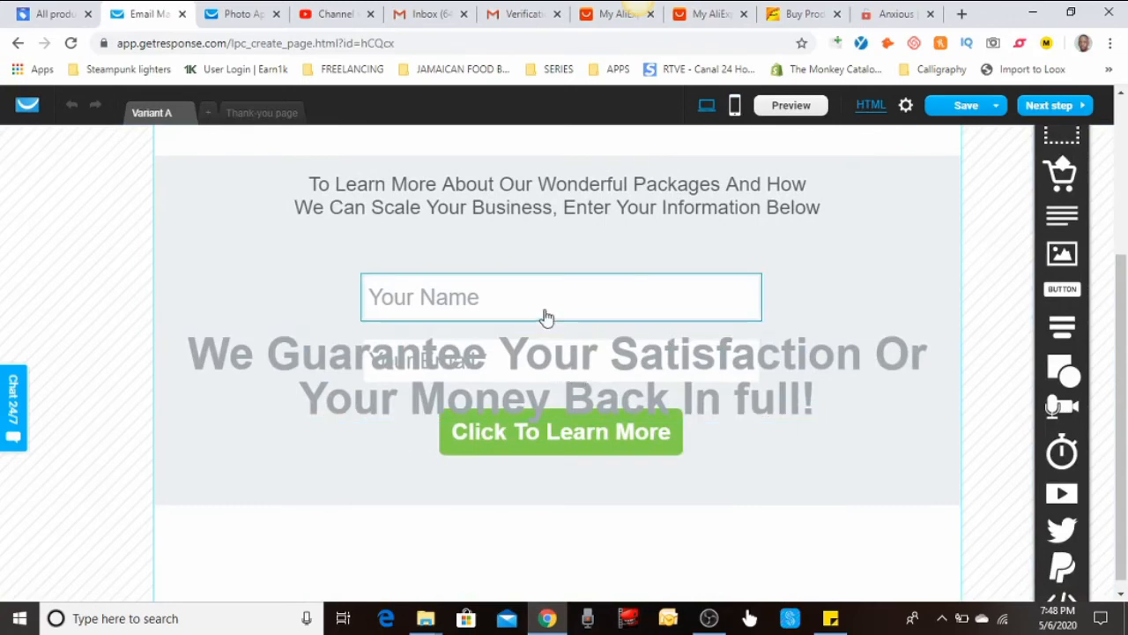
{"action": "left_click_drag", "start_coordinate": [530, 341], "coordinate": [528, 229]}
{"action": "scroll", "coordinate": [530, 273], "scroll_direction": "up", "scroll_amount": 2}
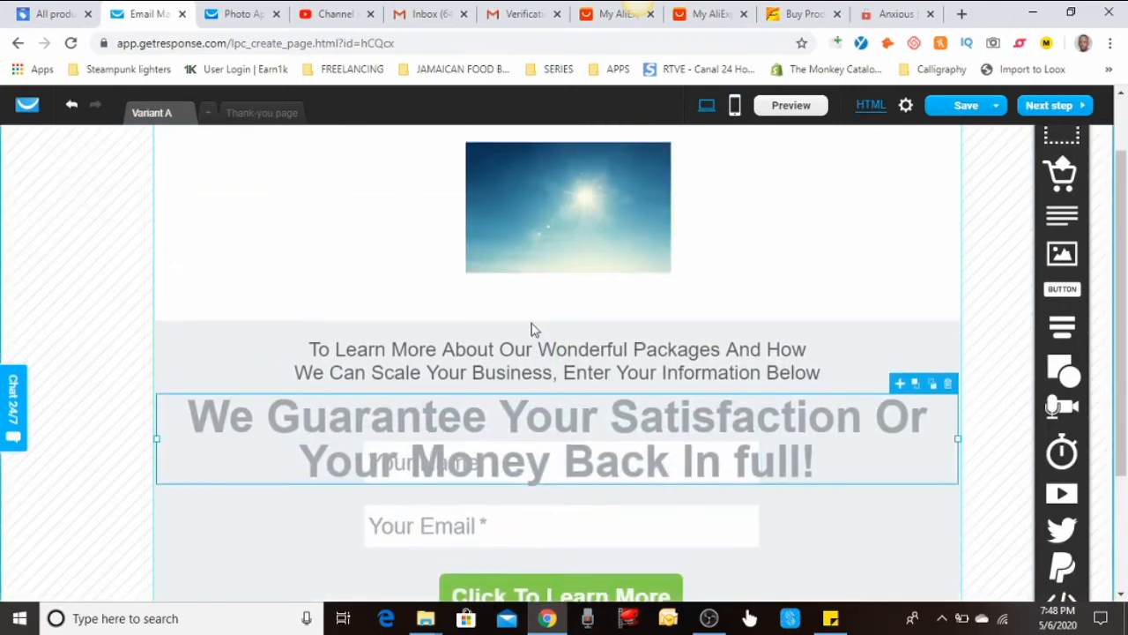
{"action": "left_click_drag", "start_coordinate": [538, 395], "coordinate": [539, 236]}
{"action": "left_click_drag", "start_coordinate": [542, 185], "coordinate": [536, 155]}
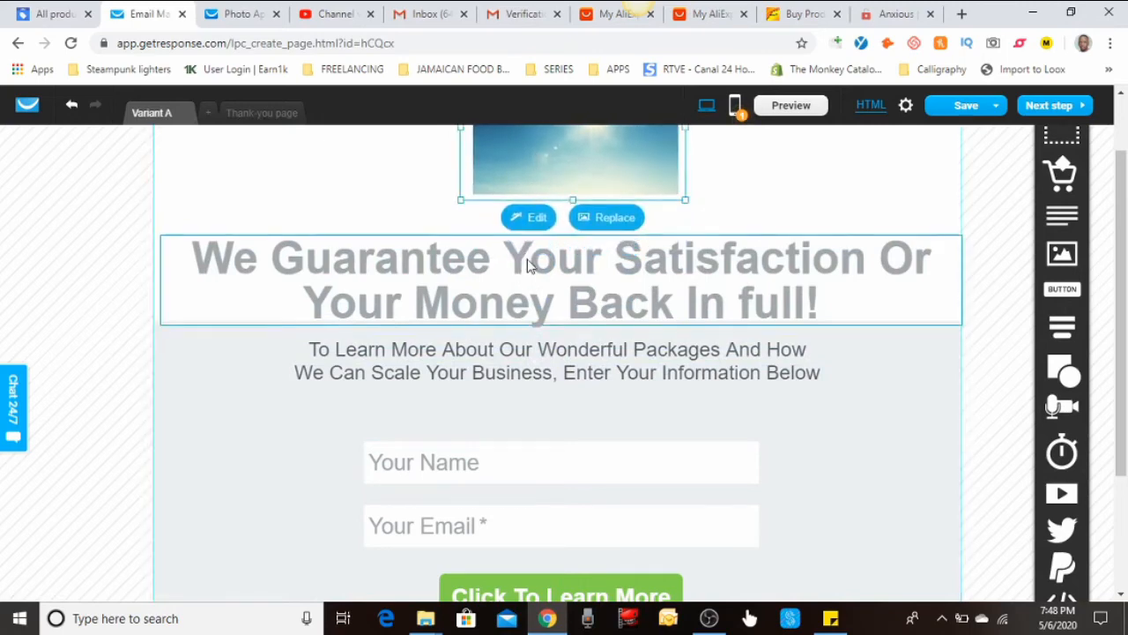
{"action": "left_click", "coordinate": [767, 428]}
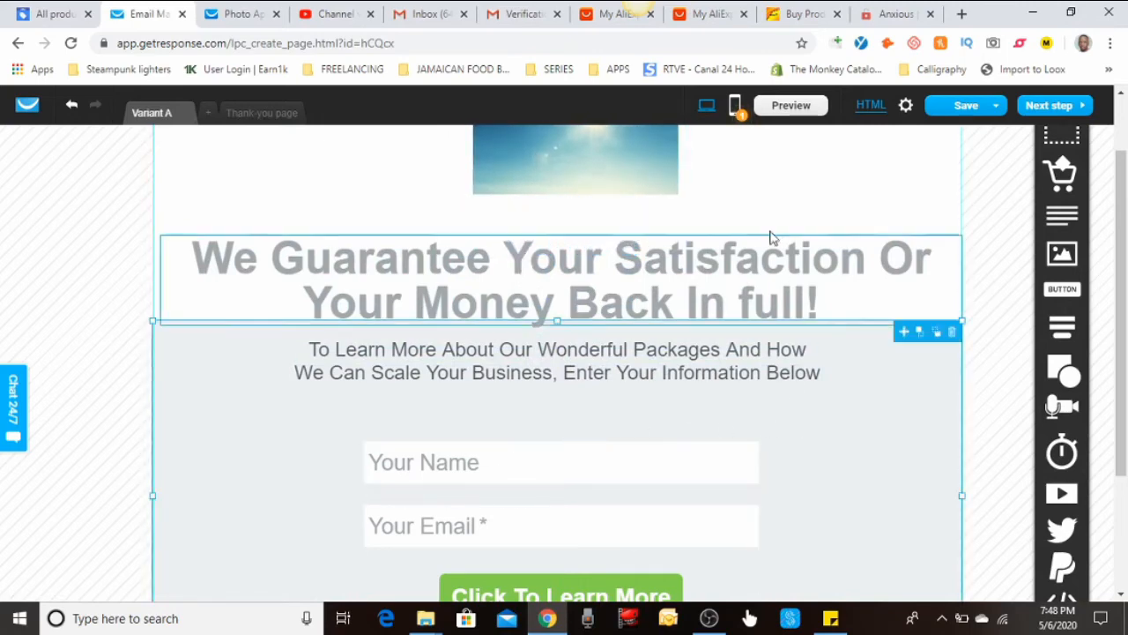
In mobile view, place the headline just below the raised sky image
{"action": "left_click", "coordinate": [735, 107]}
{"action": "left_click_drag", "start_coordinate": [583, 190], "coordinate": [576, 275]}
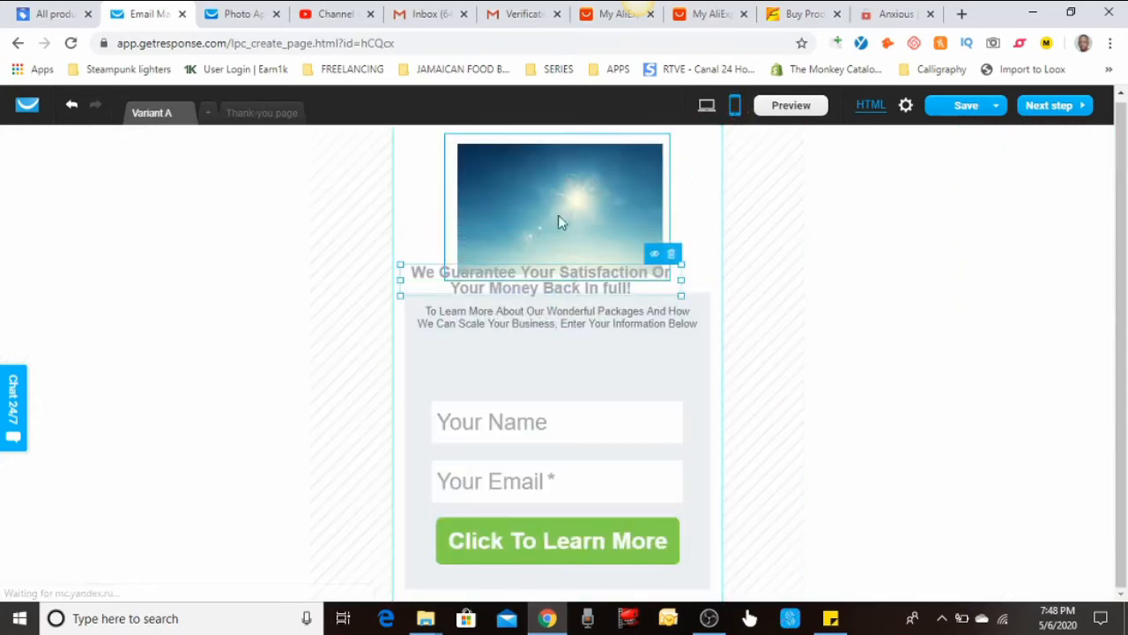
{"action": "left_click_drag", "start_coordinate": [558, 214], "coordinate": [557, 179]}
{"action": "left_click", "coordinate": [787, 324]}
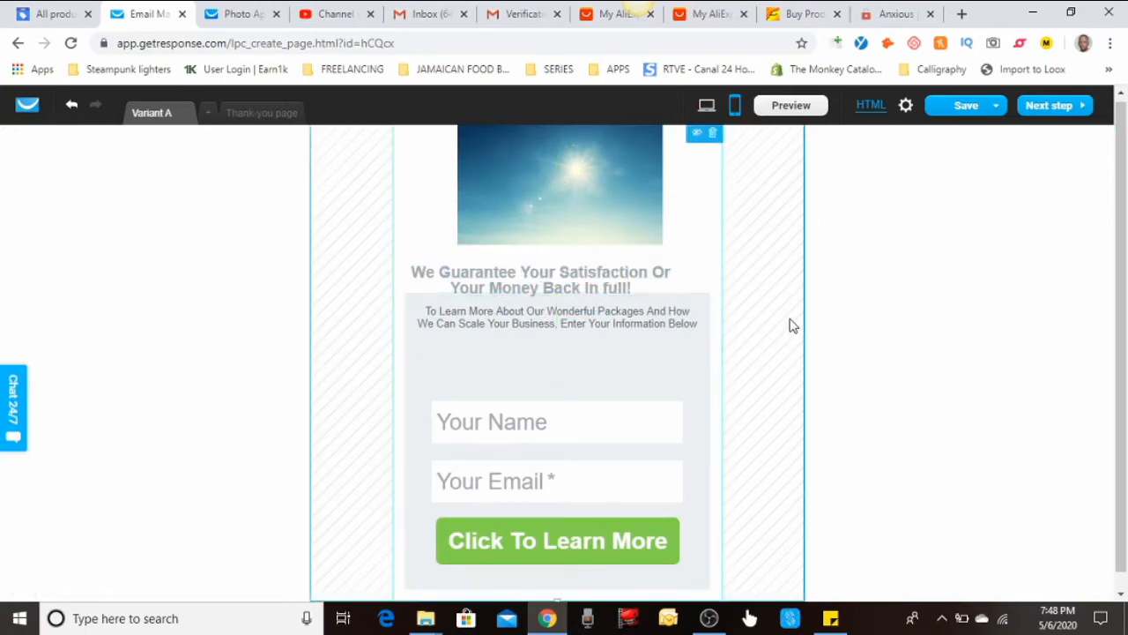
{"action": "left_click_drag", "start_coordinate": [536, 293], "coordinate": [554, 291]}
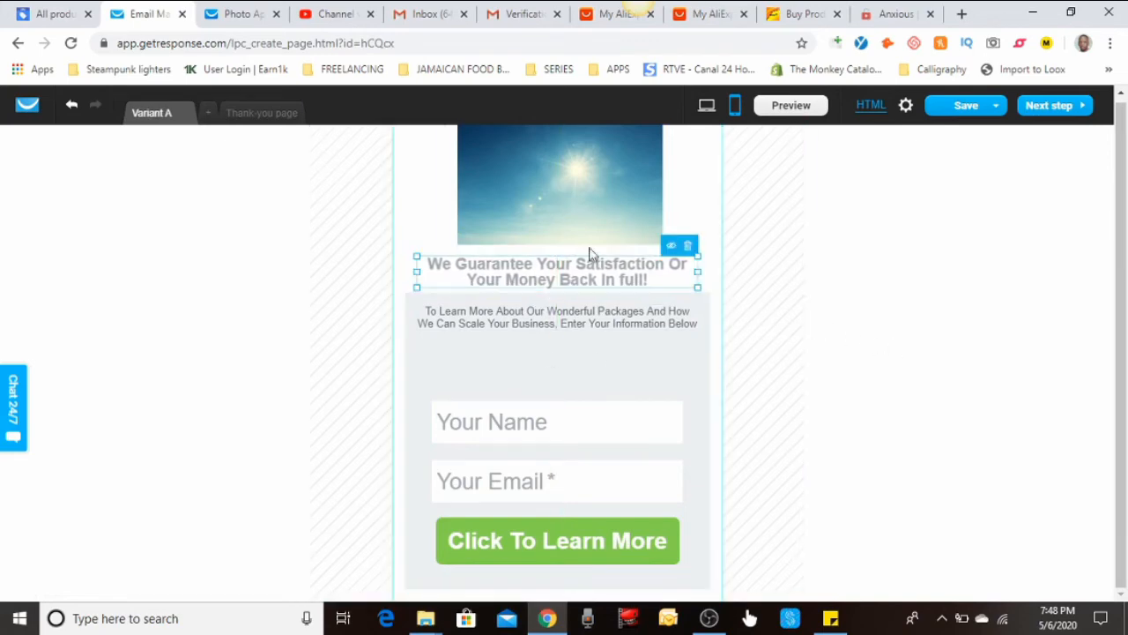
Centre the header image on the desktop layout and add a Variant B of the page
{"action": "left_click", "coordinate": [706, 108]}
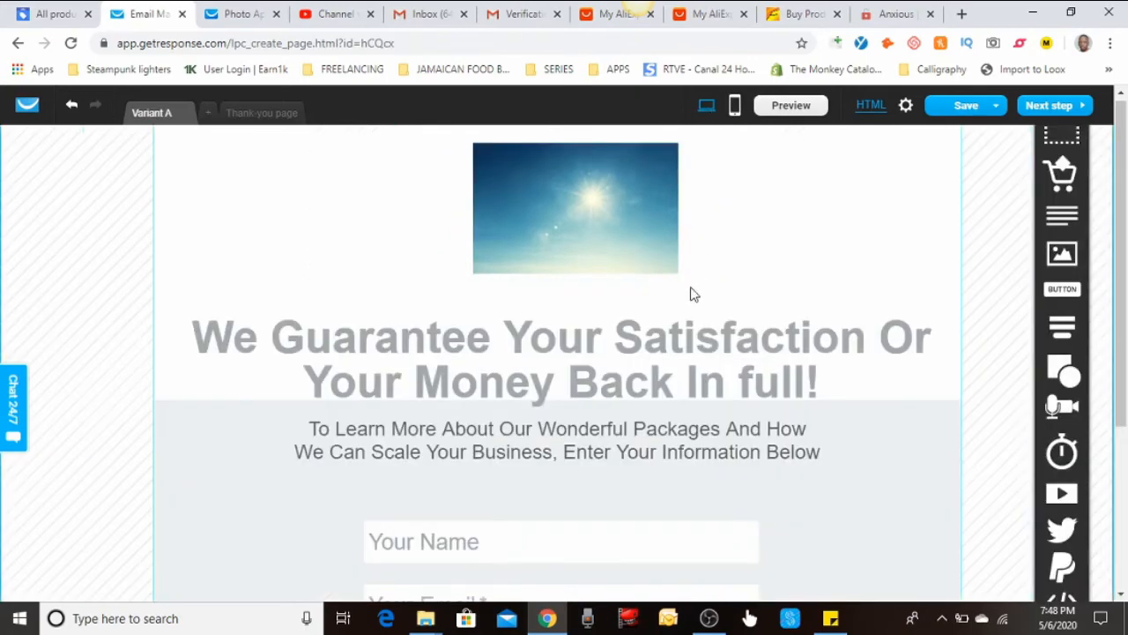
{"action": "left_click_drag", "start_coordinate": [592, 243], "coordinate": [576, 234]}
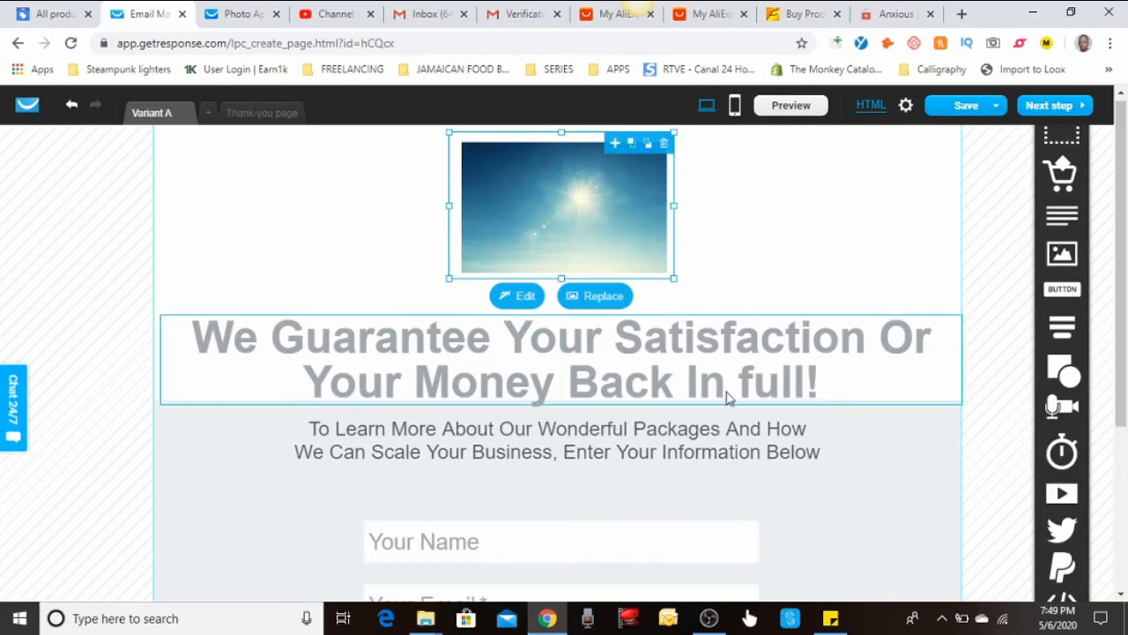
{"action": "scroll", "coordinate": [729, 393], "scroll_direction": "down", "scroll_amount": 2}
{"action": "scroll", "coordinate": [730, 393], "scroll_direction": "down", "scroll_amount": 1}
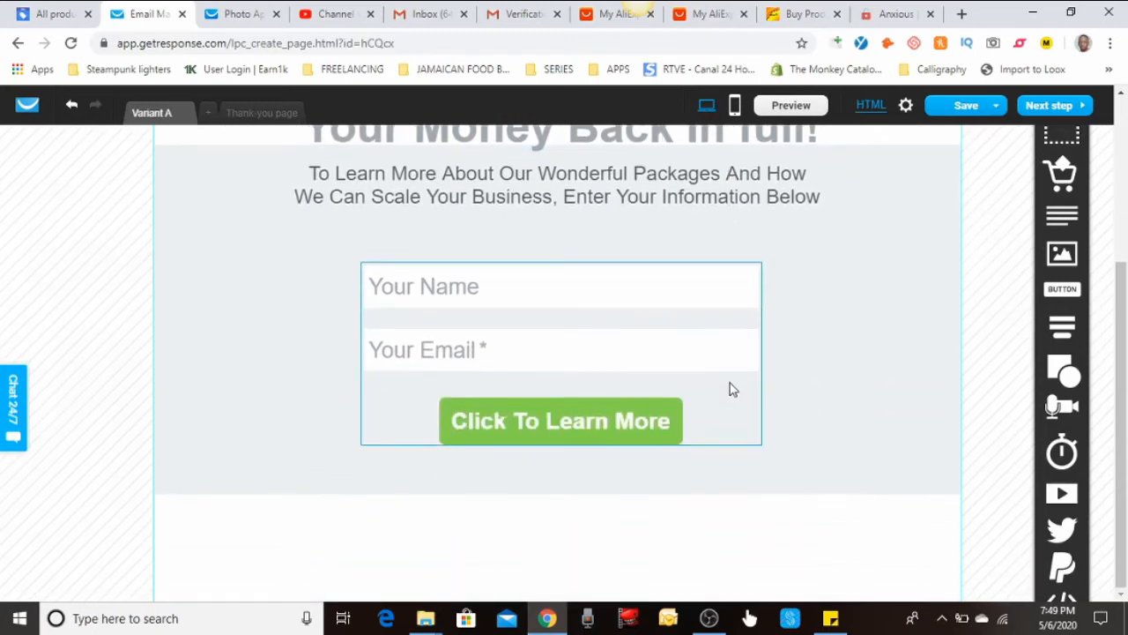
{"action": "scroll", "coordinate": [730, 389], "scroll_direction": "up", "scroll_amount": 3}
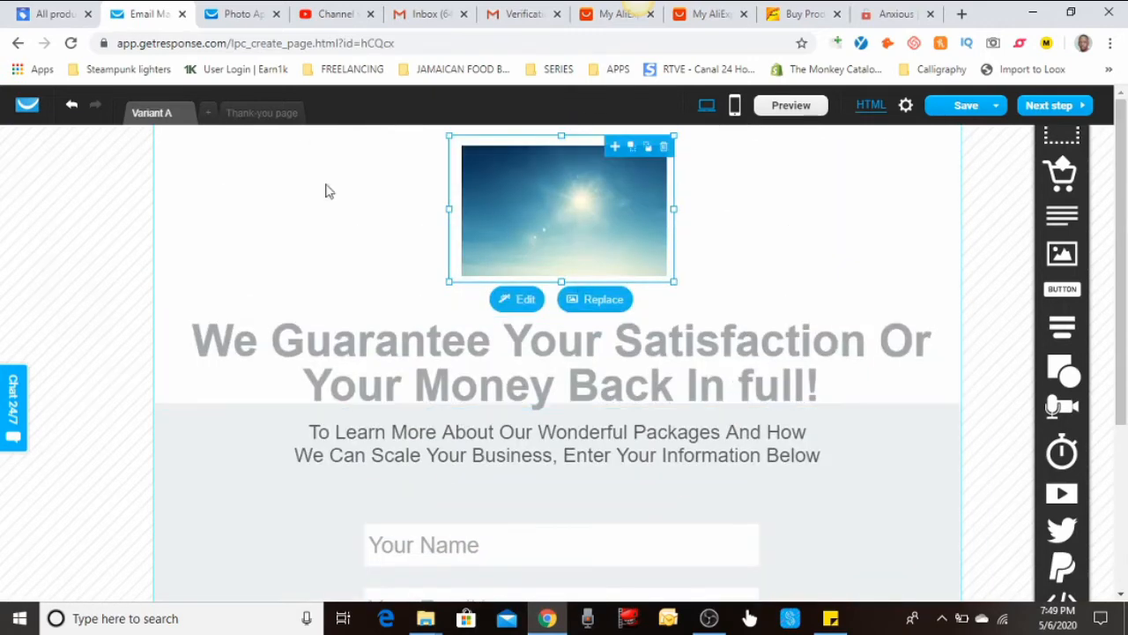
{"action": "left_click", "coordinate": [208, 113]}
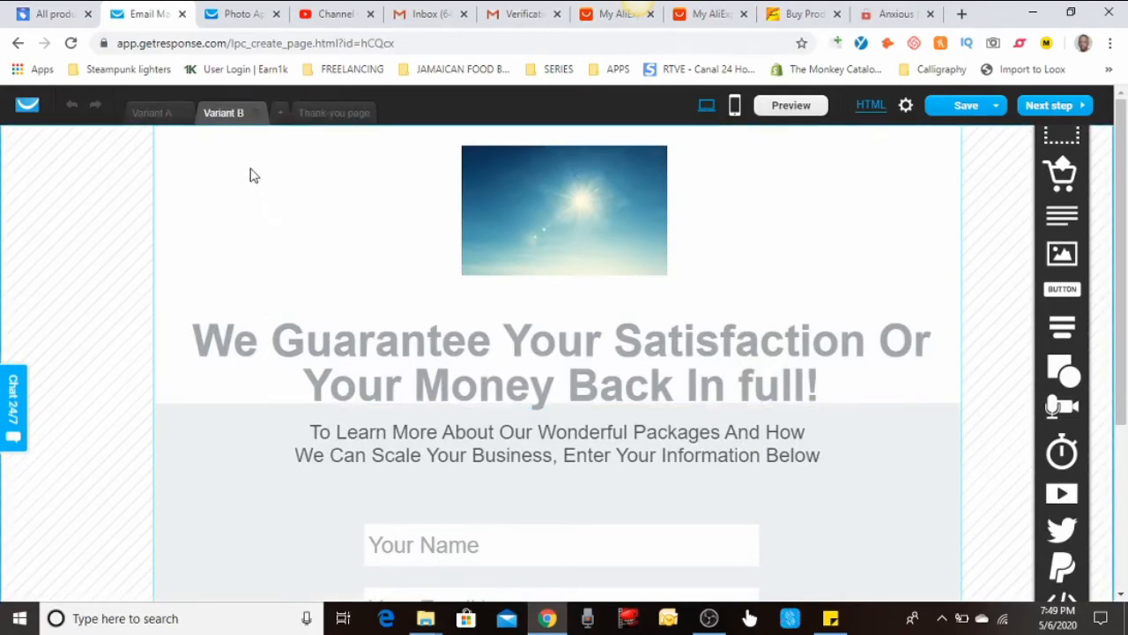
Add Variant C and nudge its headline block up, re-centred under the sky photo
{"action": "left_click", "coordinate": [278, 116]}
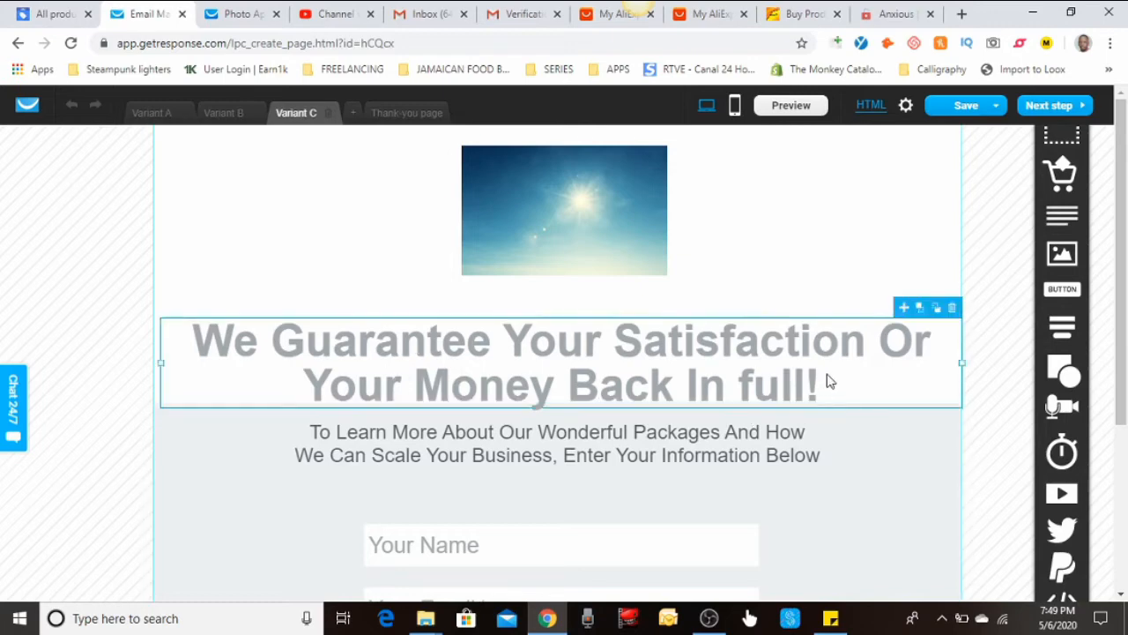
{"action": "left_click_drag", "start_coordinate": [828, 377], "coordinate": [527, 358]}
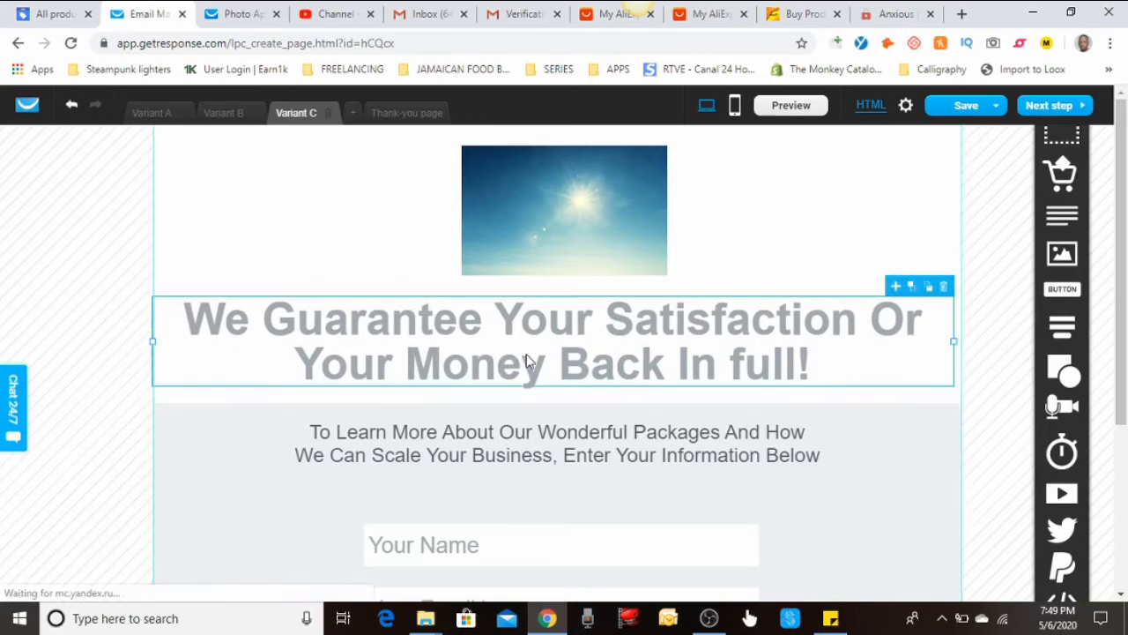
{"action": "left_click_drag", "start_coordinate": [501, 302], "coordinate": [520, 304]}
Make Variant C's headline text blue
{"action": "double_click", "coordinate": [501, 328]}
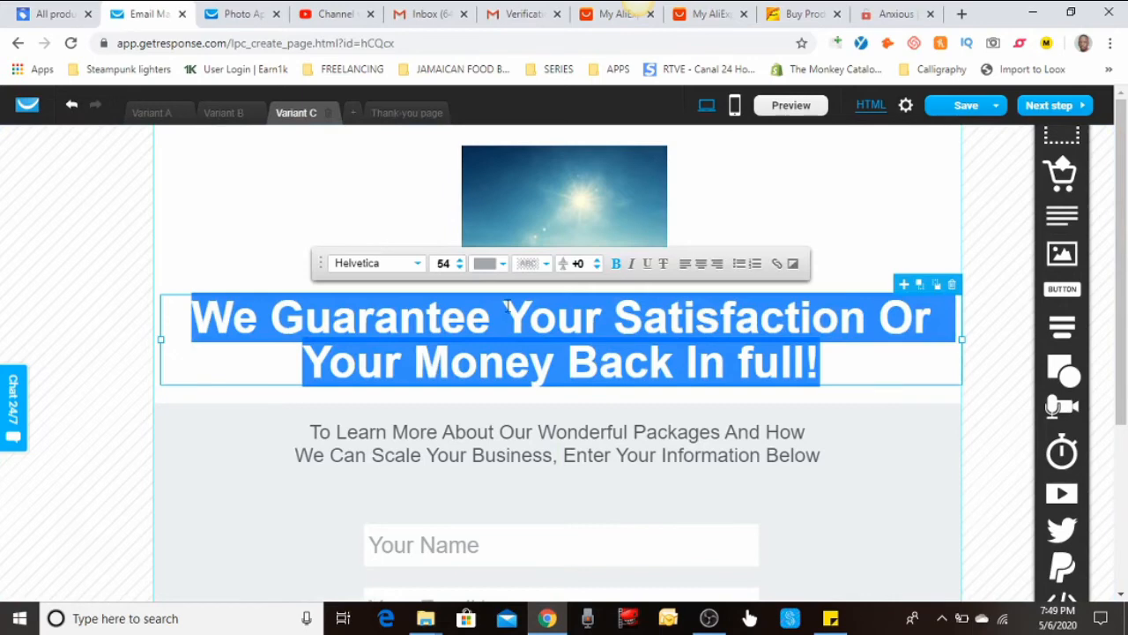
{"action": "left_click", "coordinate": [502, 262]}
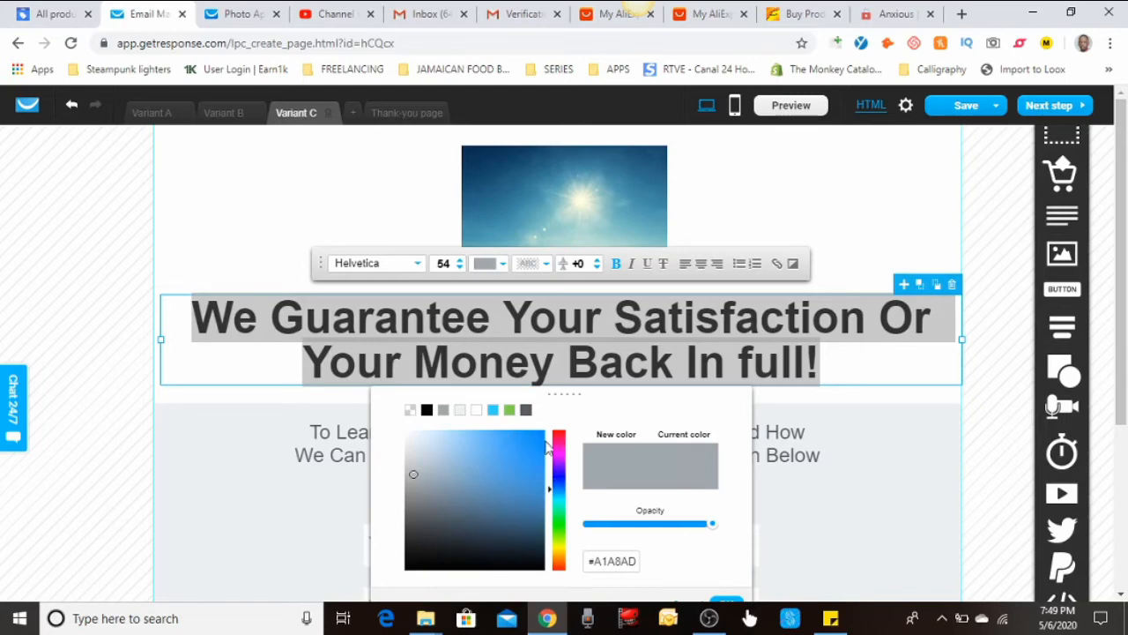
{"action": "left_click", "coordinate": [533, 447]}
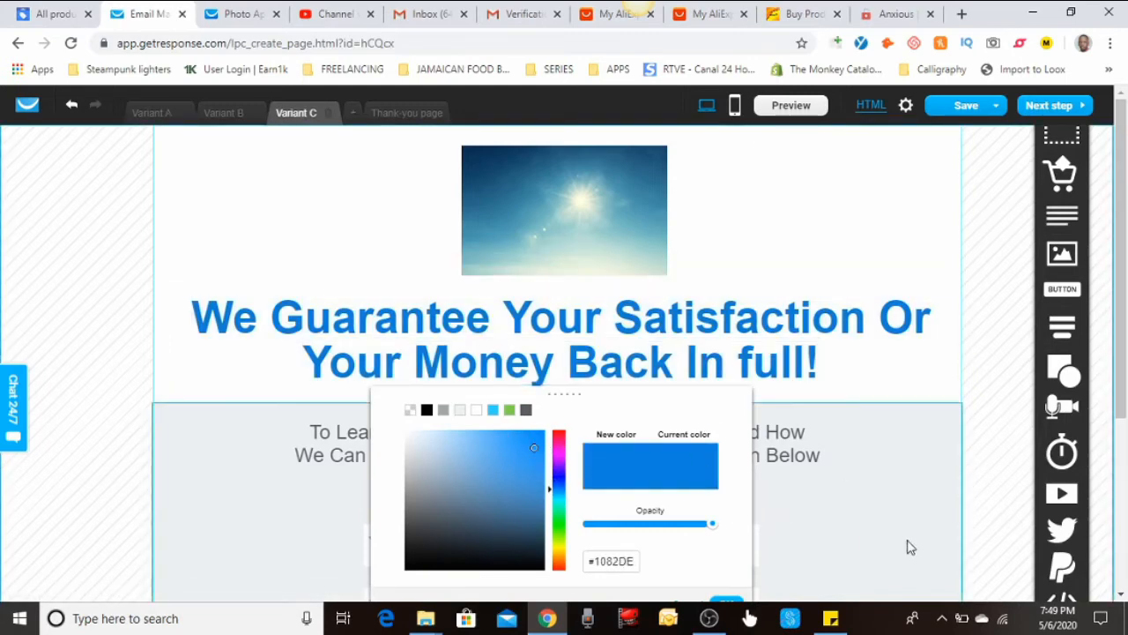
{"action": "left_click", "coordinate": [907, 536]}
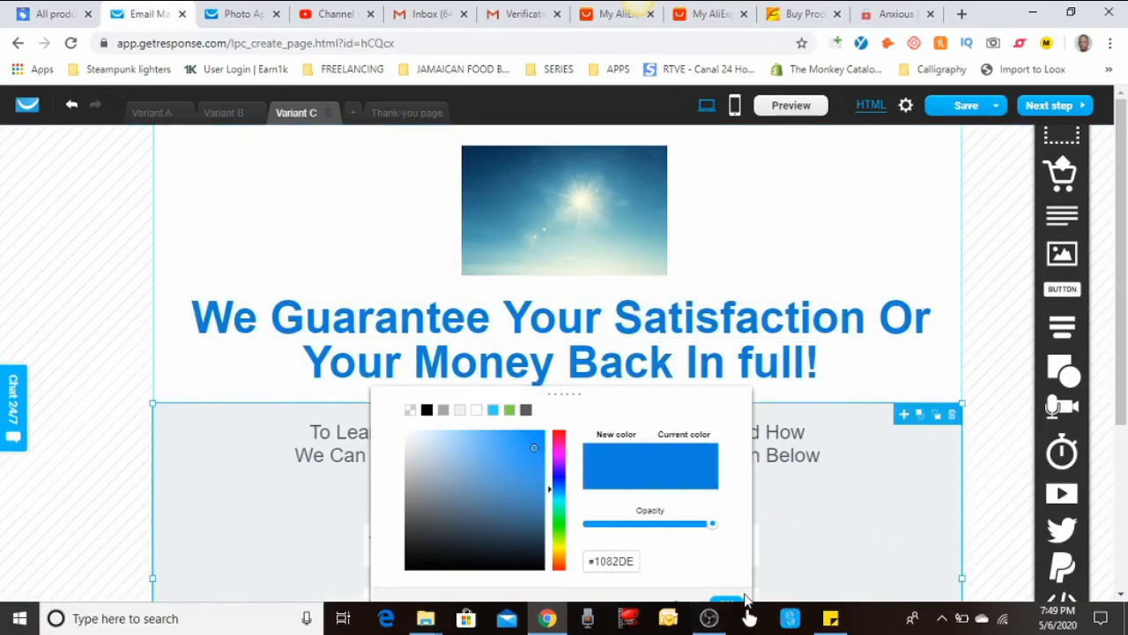
{"action": "left_click", "coordinate": [731, 601]}
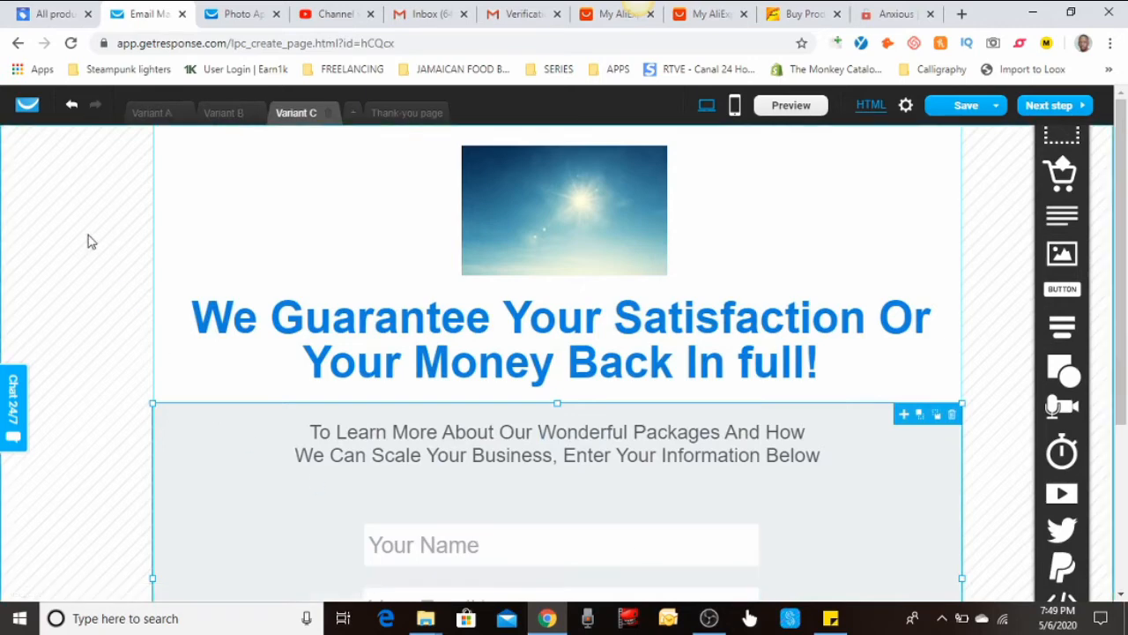
Delete Variants C and B so only Variant A remains
{"action": "left_click", "coordinate": [329, 114]}
{"action": "left_click", "coordinate": [225, 115]}
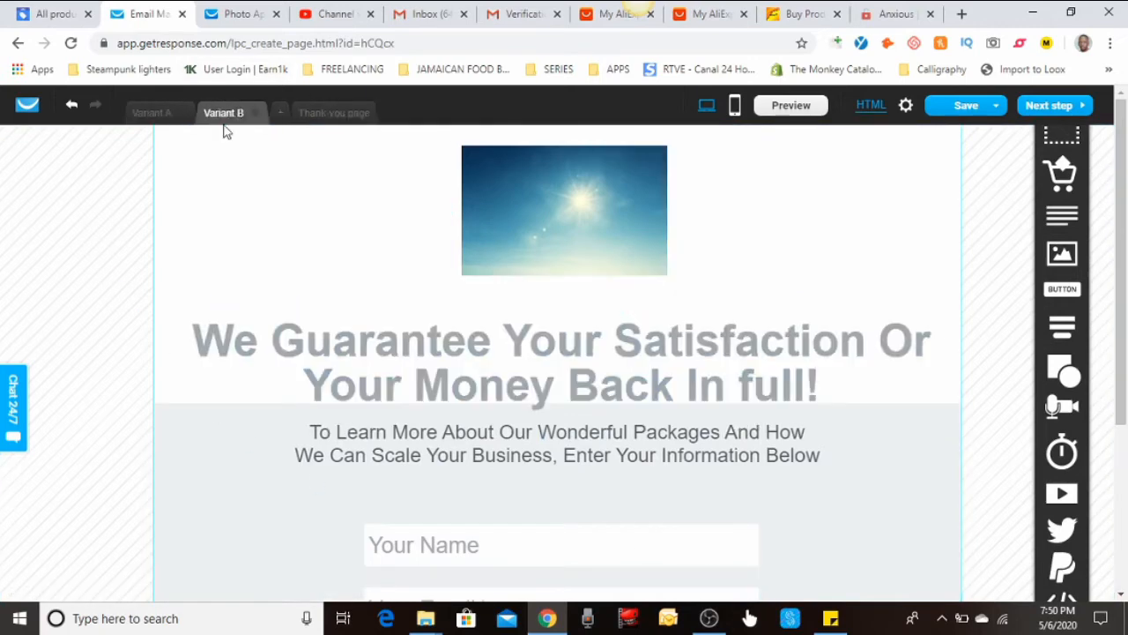
{"action": "left_click", "coordinate": [255, 114]}
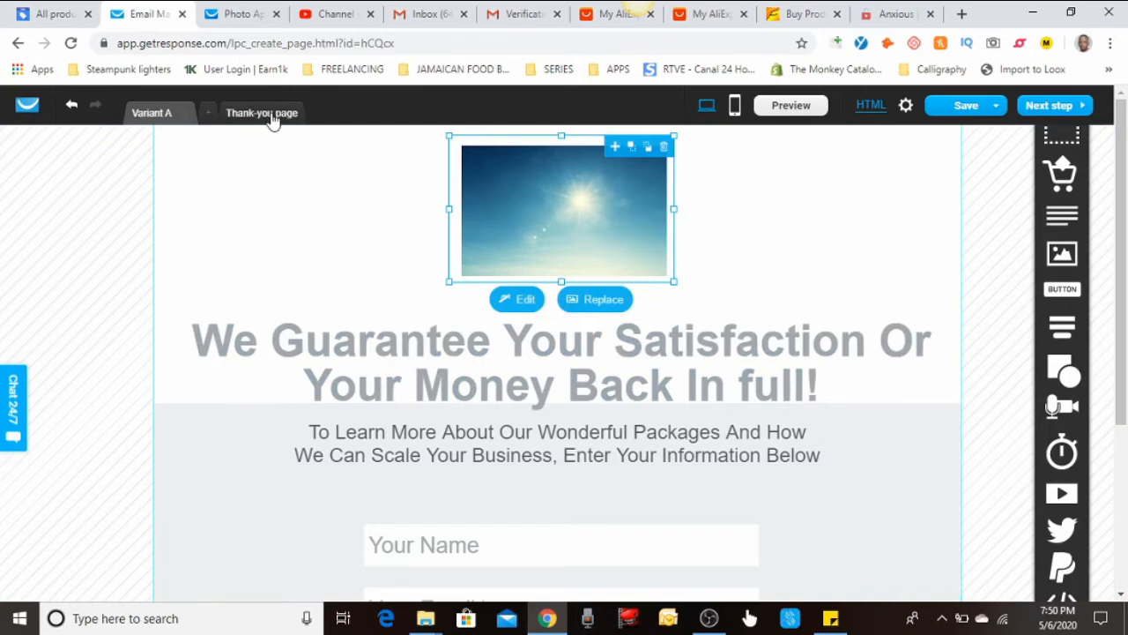
Open the Thank-you page, preview it, test its Download now link, and close the preview
{"action": "left_click", "coordinate": [274, 120]}
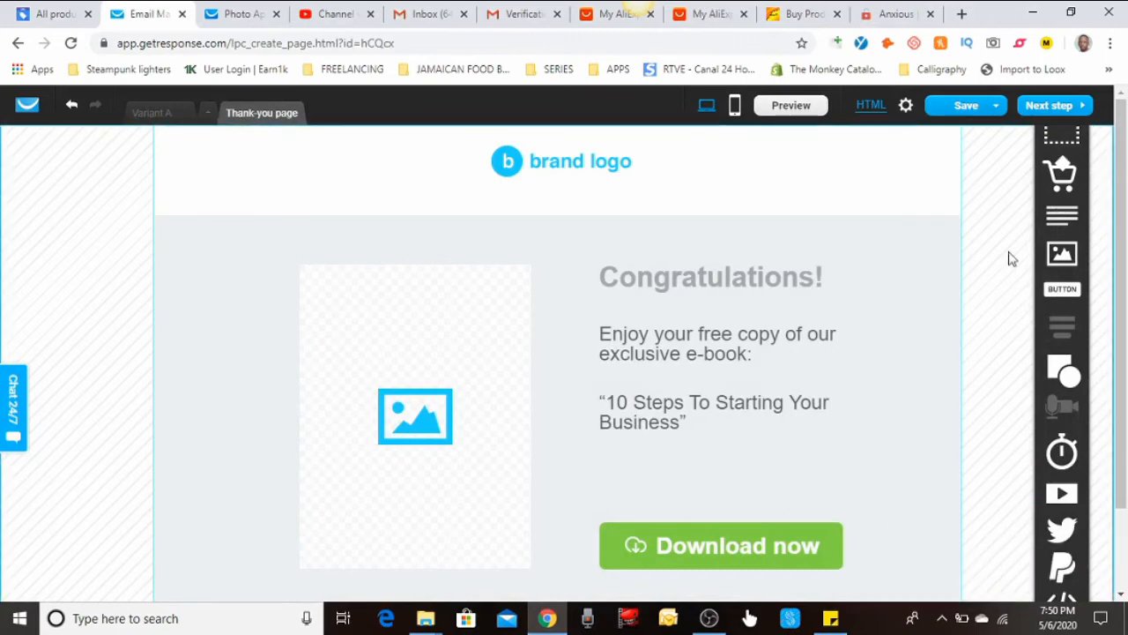
{"action": "left_click", "coordinate": [791, 106]}
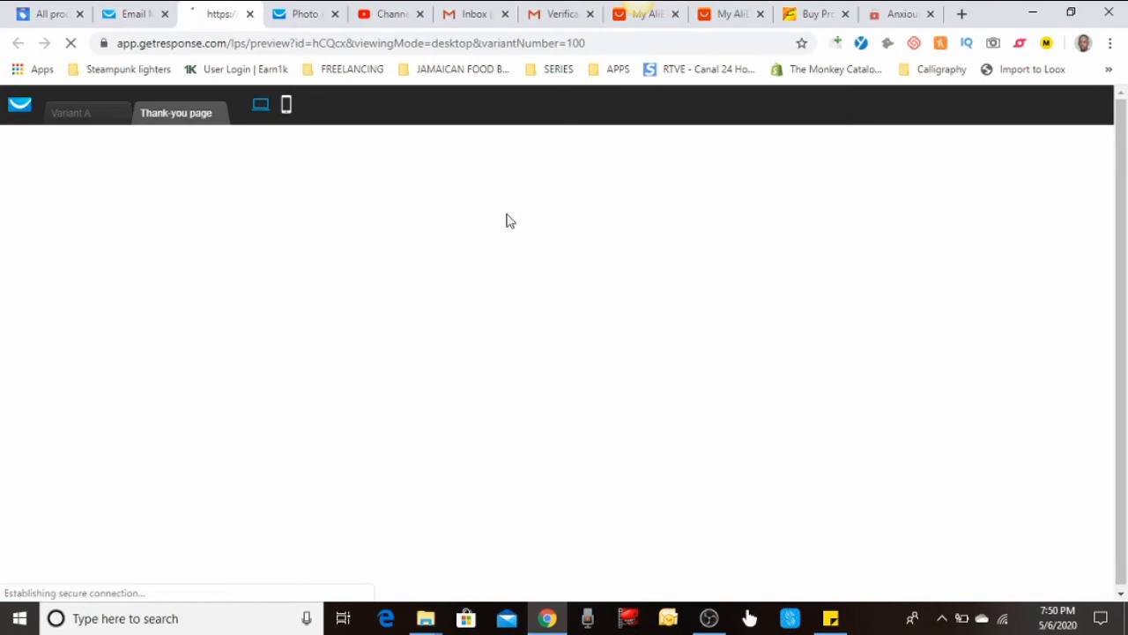
{"action": "scroll", "coordinate": [837, 463], "scroll_direction": "down", "scroll_amount": 1}
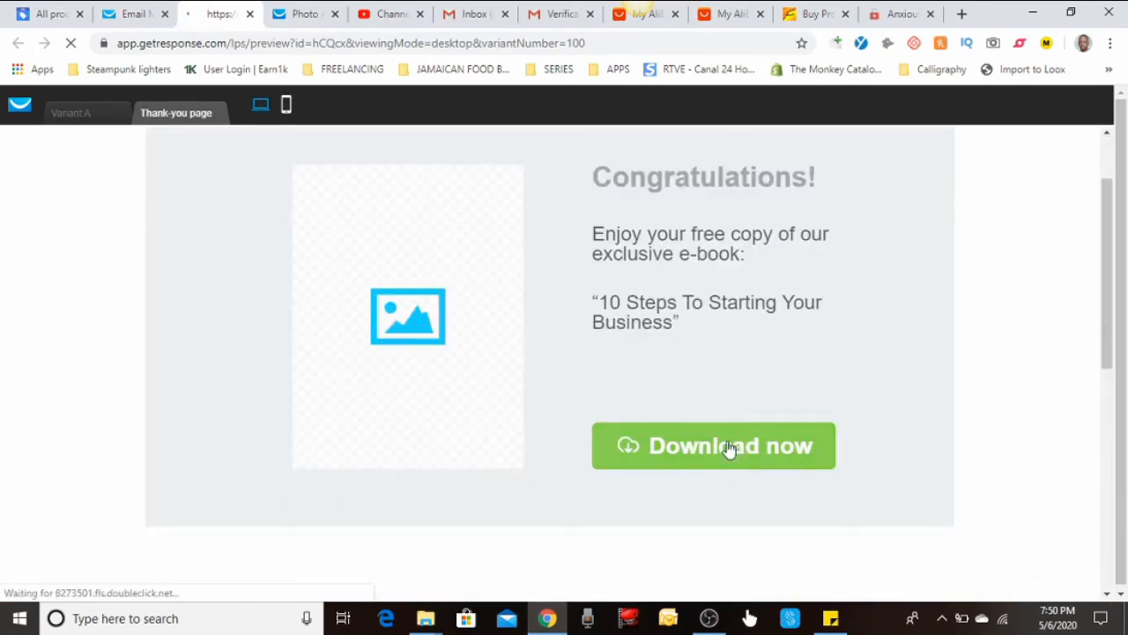
{"action": "left_click", "coordinate": [760, 450]}
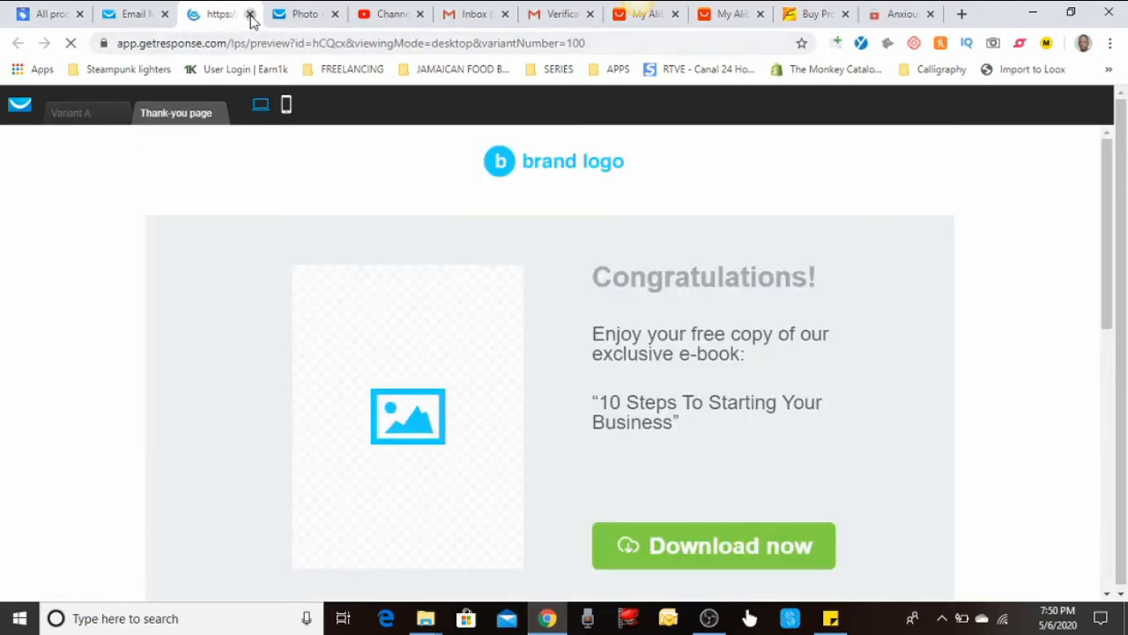
{"action": "left_click", "coordinate": [249, 15]}
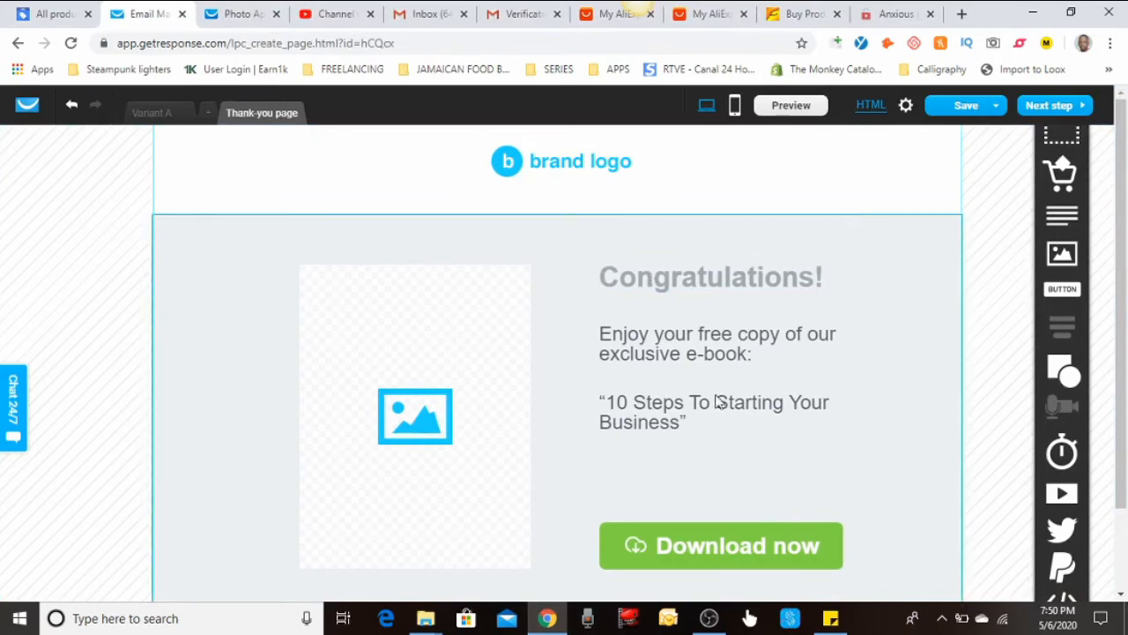
Swap in the Commission Hero image, then delete the Thank-you page's image block entirely
{"action": "scroll", "coordinate": [467, 401], "scroll_direction": "down", "scroll_amount": 1}
{"action": "left_click", "coordinate": [436, 365]}
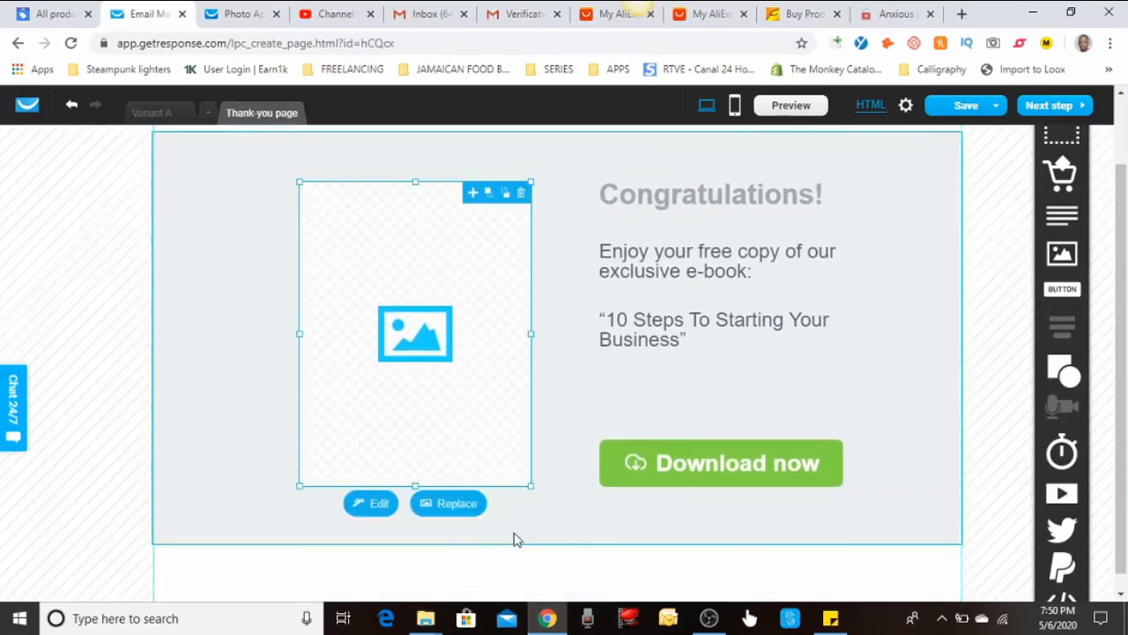
{"action": "left_click", "coordinate": [468, 515]}
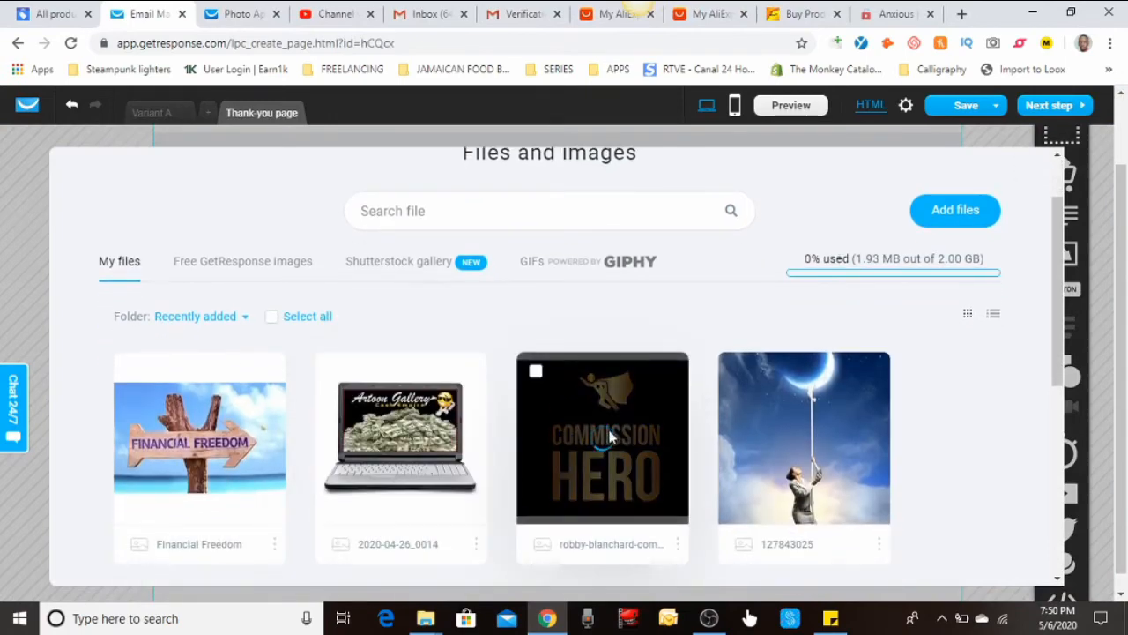
{"action": "left_click", "coordinate": [606, 437]}
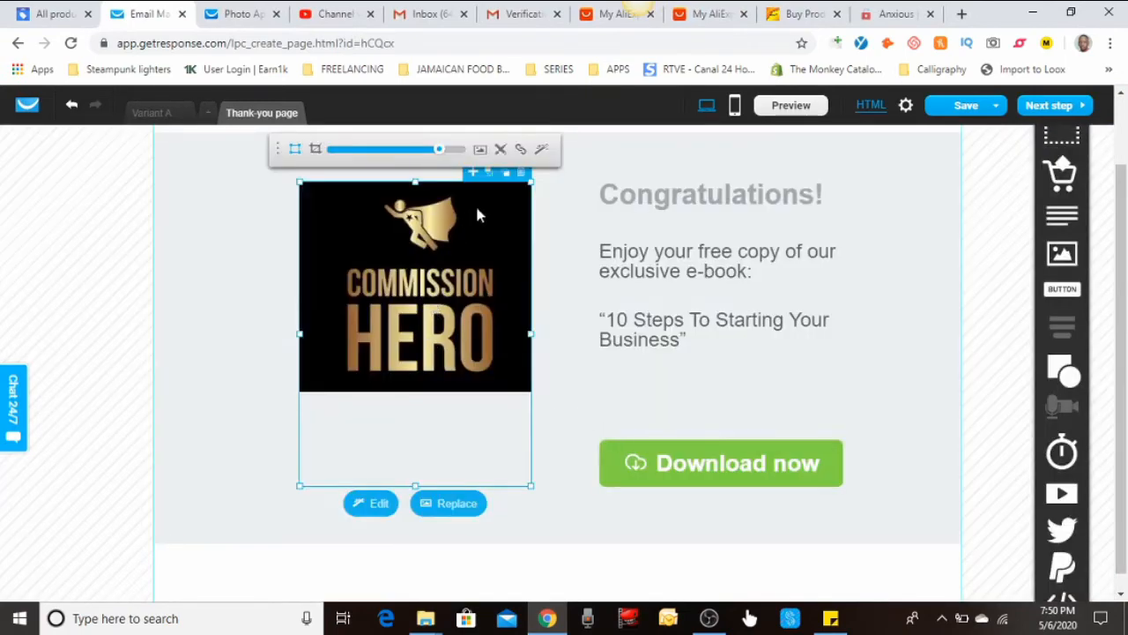
{"action": "left_click", "coordinate": [517, 178]}
{"action": "left_click", "coordinate": [517, 190]}
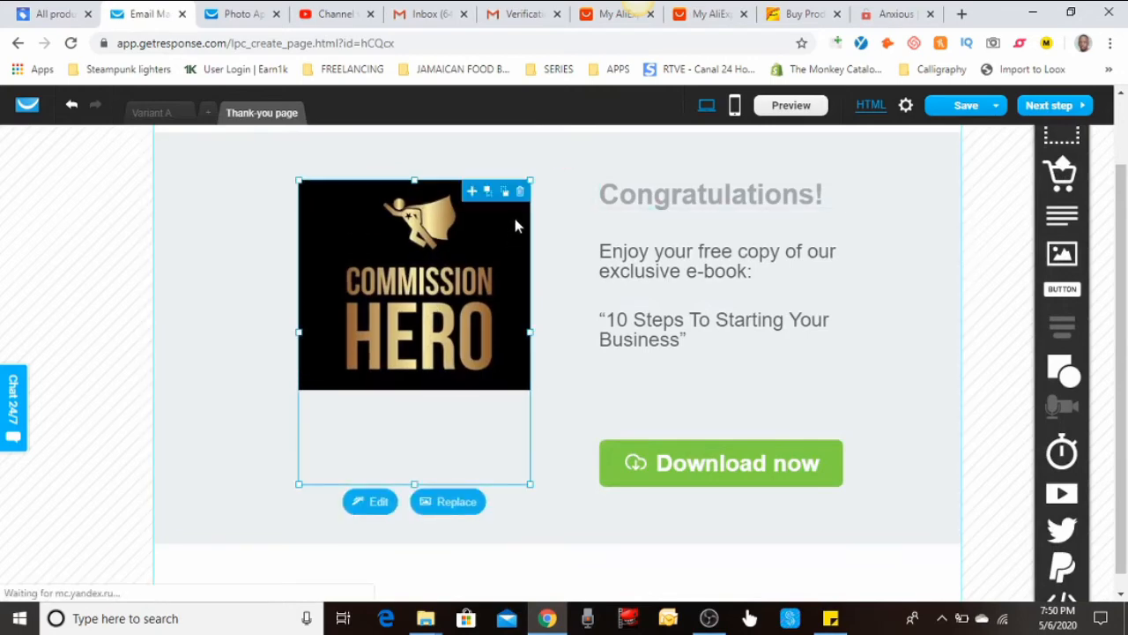
{"action": "left_click", "coordinate": [519, 188]}
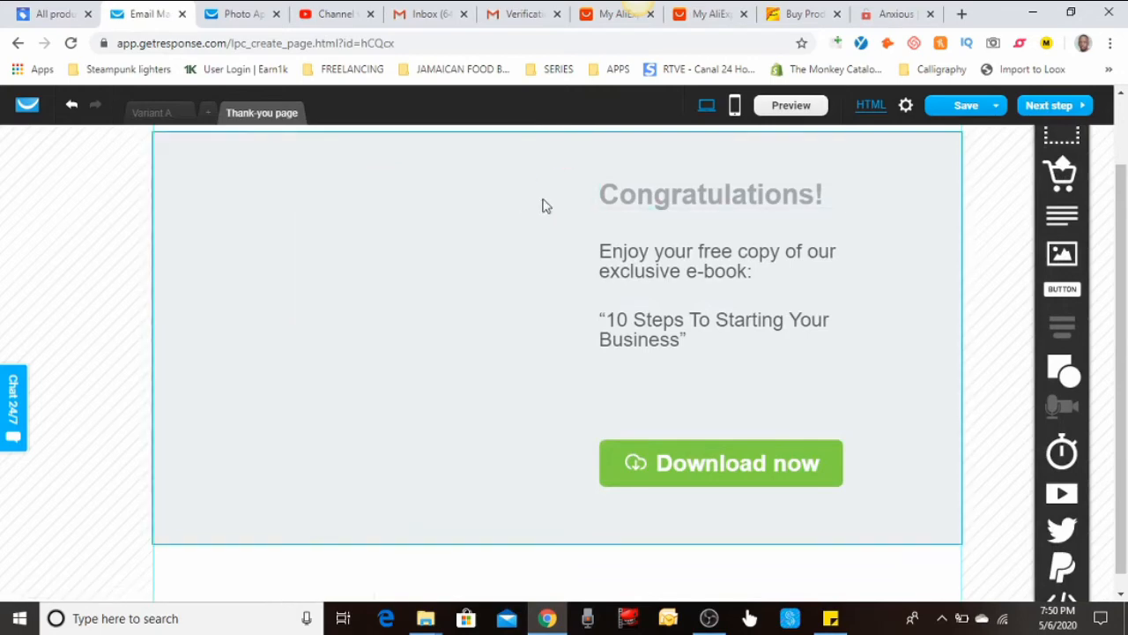
Replace the Enjoy your free copy paragraph with 'You are now eligible for our special bonus package'
{"action": "double_click", "coordinate": [715, 253]}
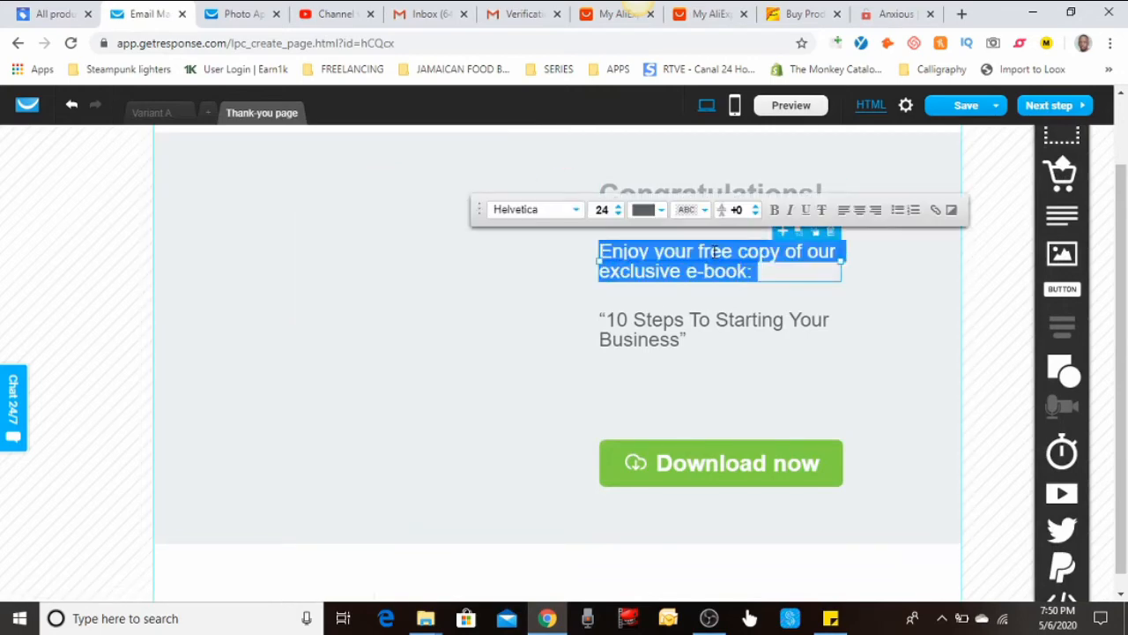
{"action": "type", "text": "You are "}
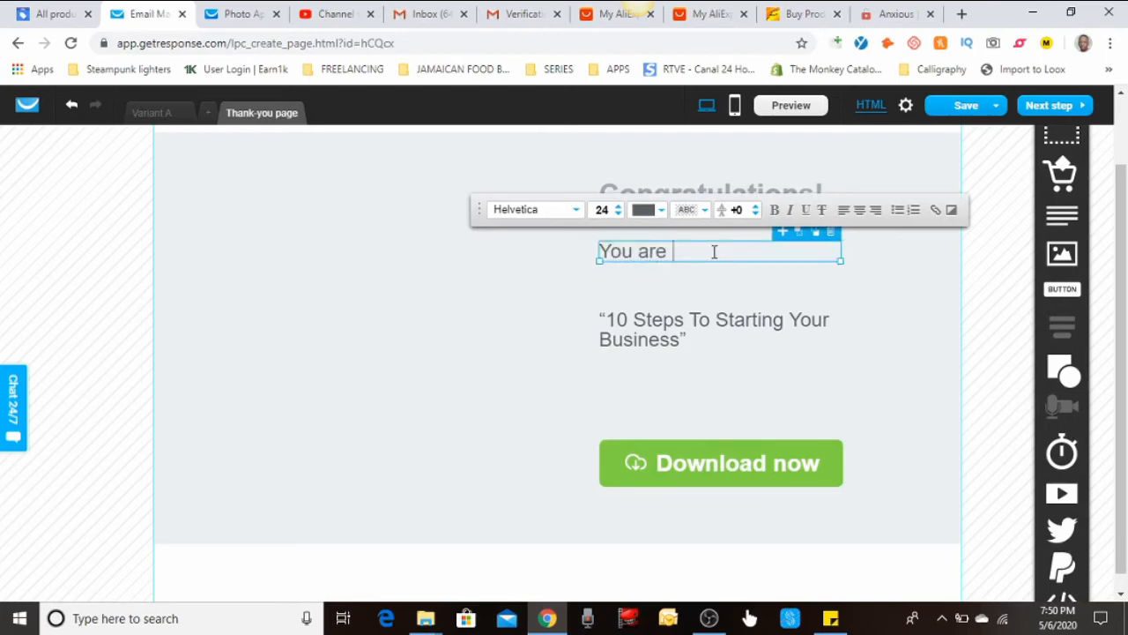
{"action": "type", "text": "now eligble for"}
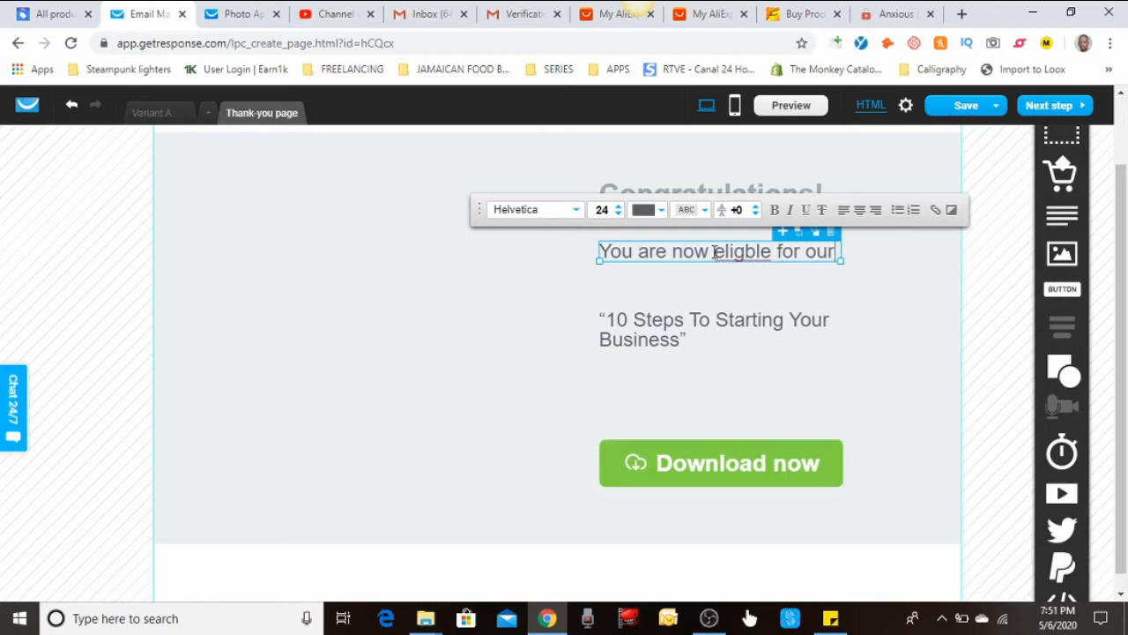
{"action": "type", "text": "our s"}
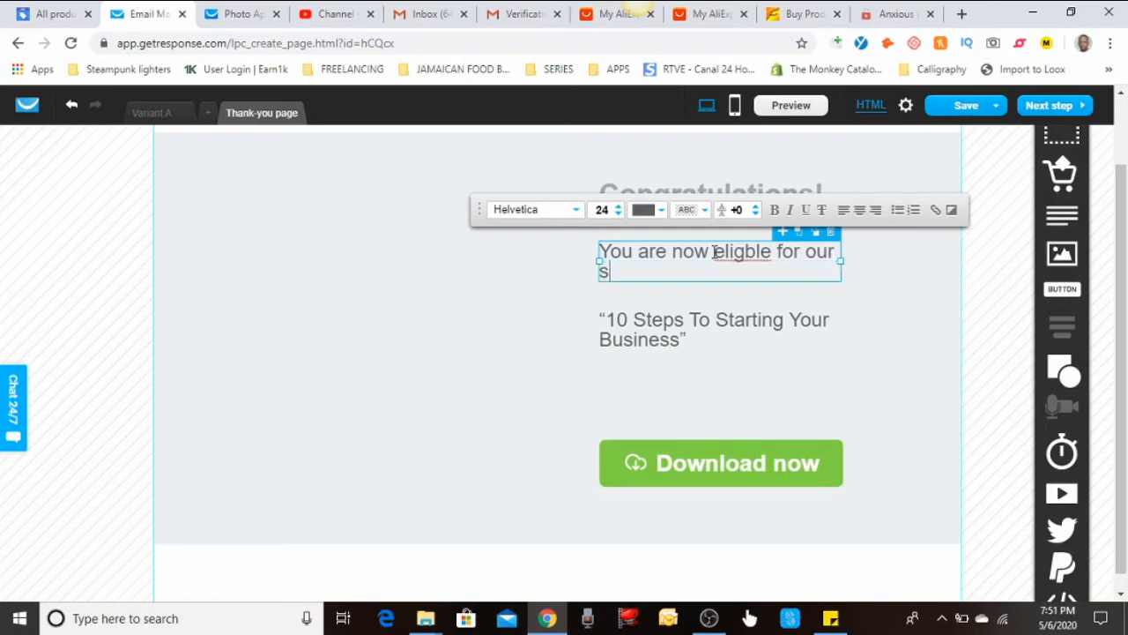
{"action": "type", "text": "pecial bomus pac"}
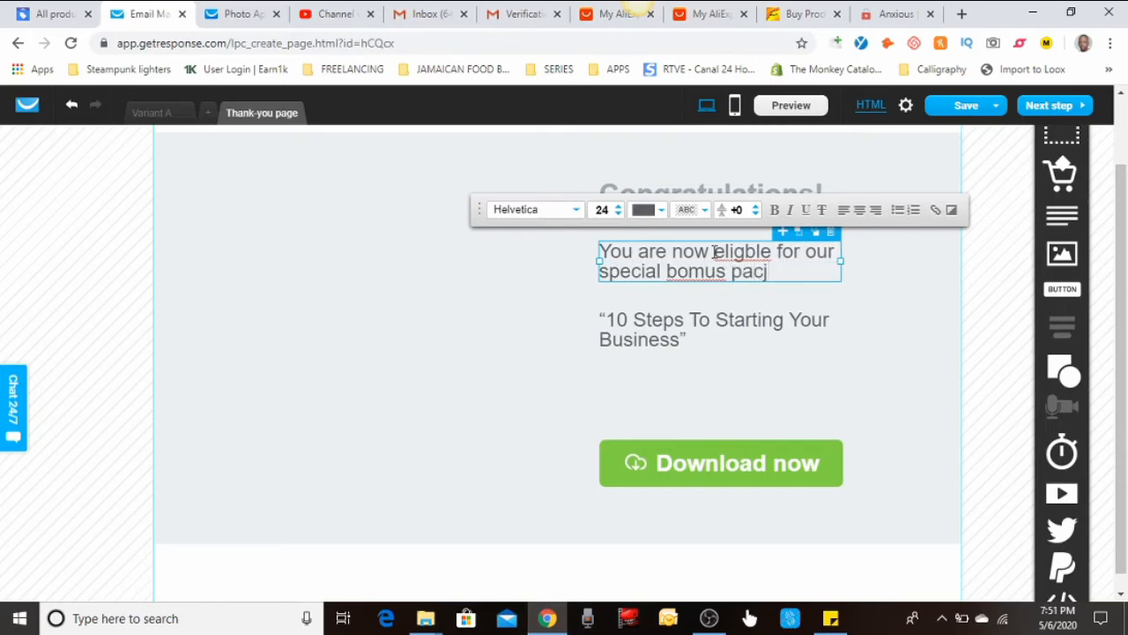
{"action": "type", "text": "jkage"}
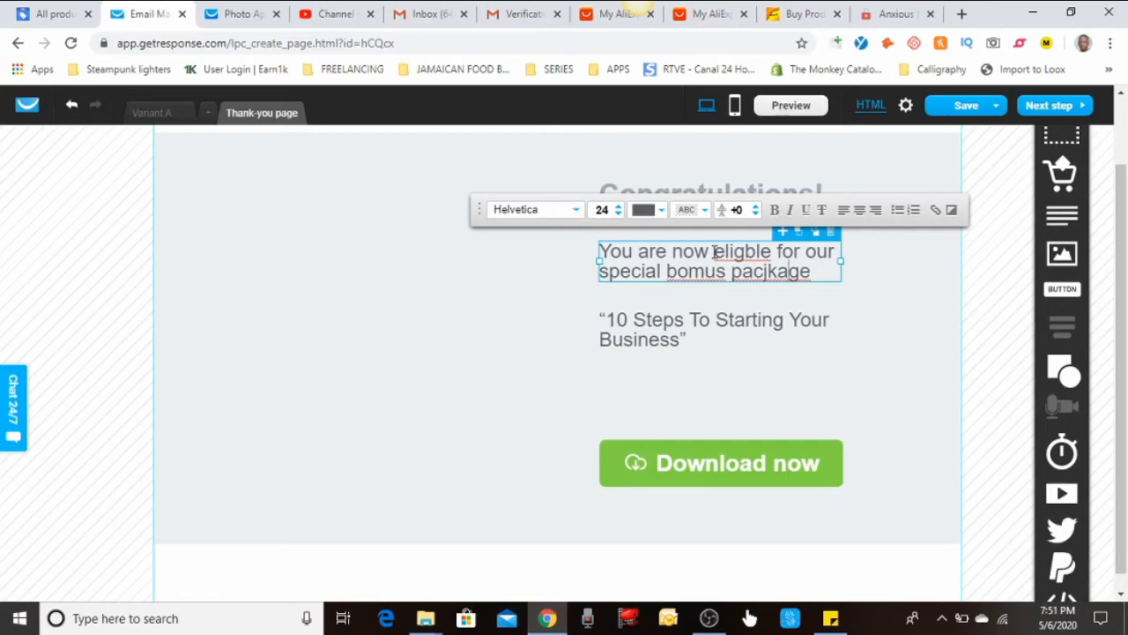
{"action": "key", "text": "BackSpace"}
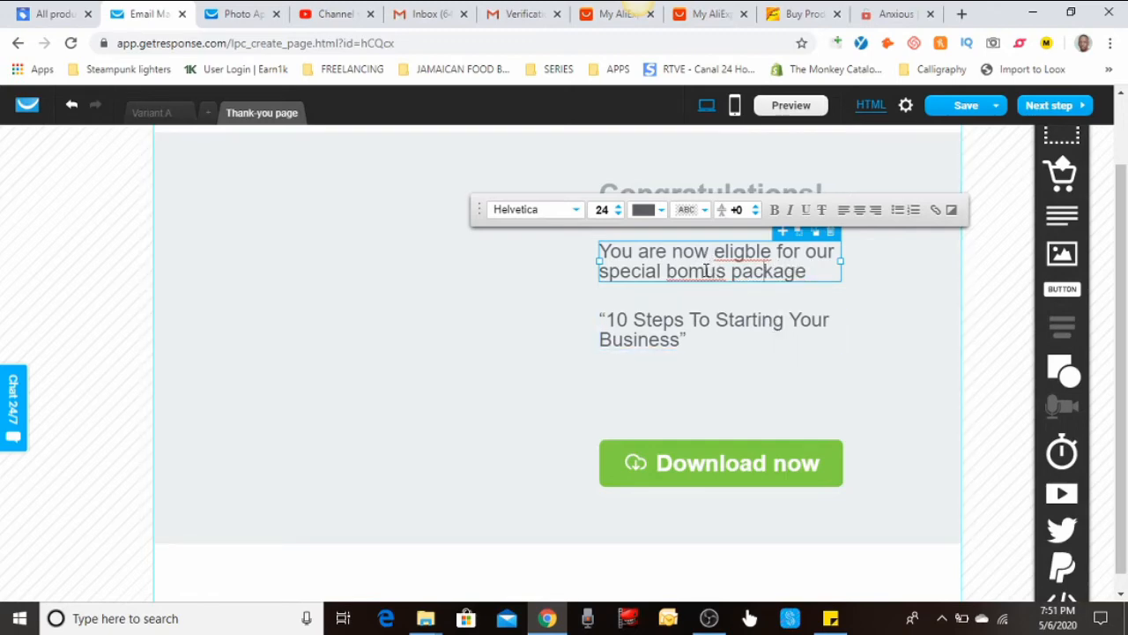
Correct the typos 'bomus' to 'bonus' and 'eligble' to 'eligible' in the message
{"action": "double_click", "coordinate": [704, 270]}
{"action": "left_click", "coordinate": [704, 270]}
{"action": "key", "text": "BackSpace"}
{"action": "type", "text": "n"}
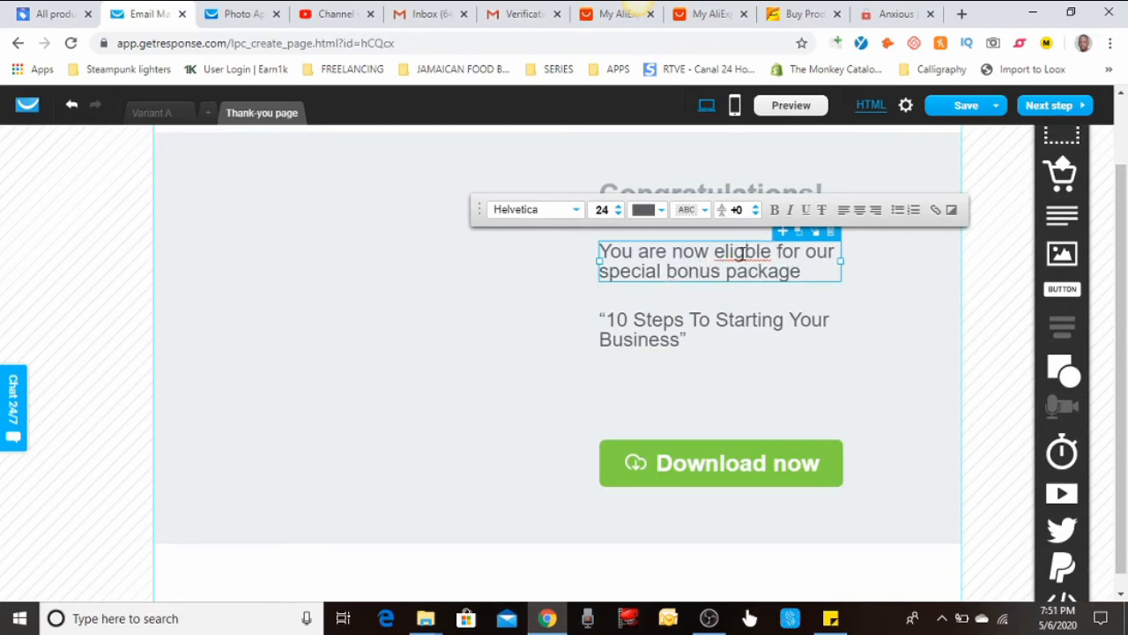
{"action": "left_click", "coordinate": [745, 252]}
{"action": "type", "text": "i"}
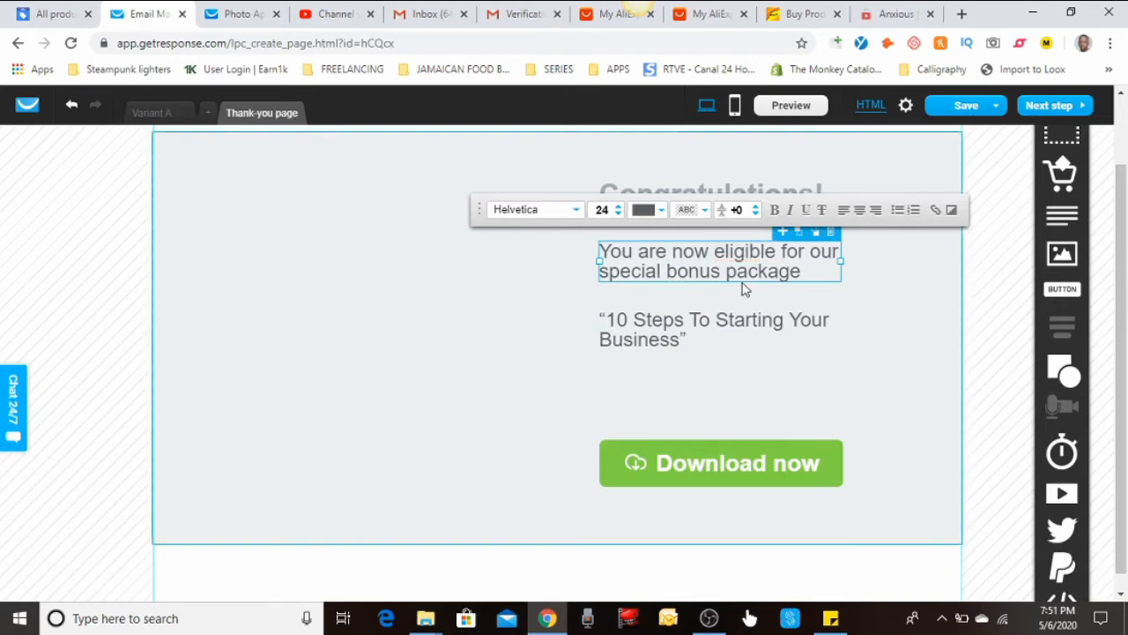
{"action": "left_click", "coordinate": [737, 298]}
{"action": "left_click", "coordinate": [733, 322]}
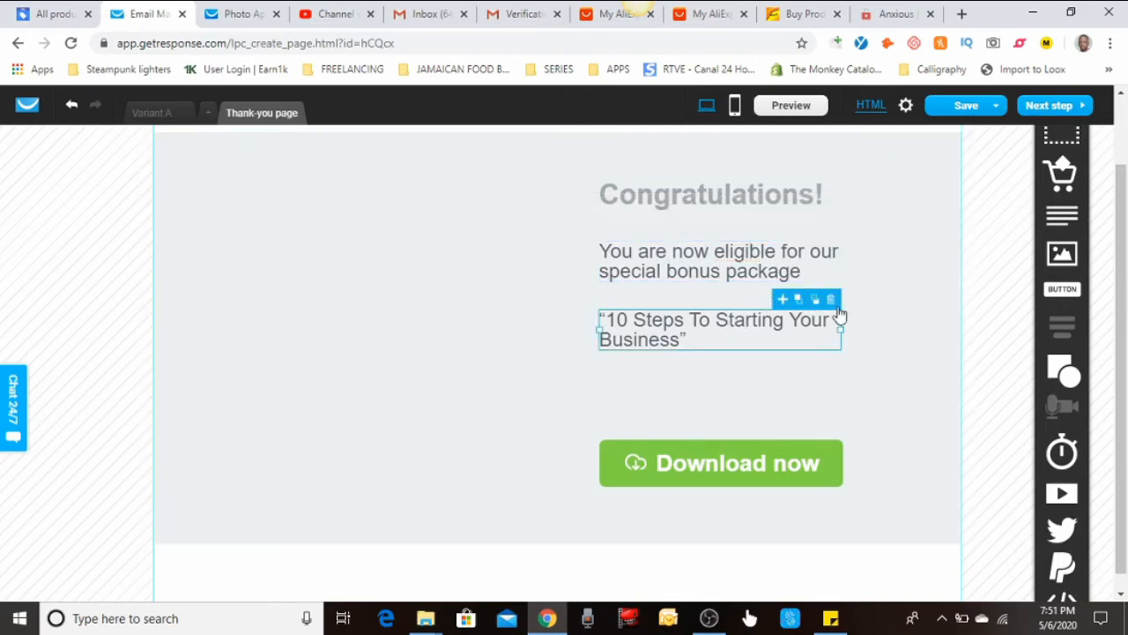
Delete the 10 Steps text and relabel the button 'Click To Continue' at font size 26
{"action": "left_click", "coordinate": [830, 299]}
{"action": "double_click", "coordinate": [758, 469]}
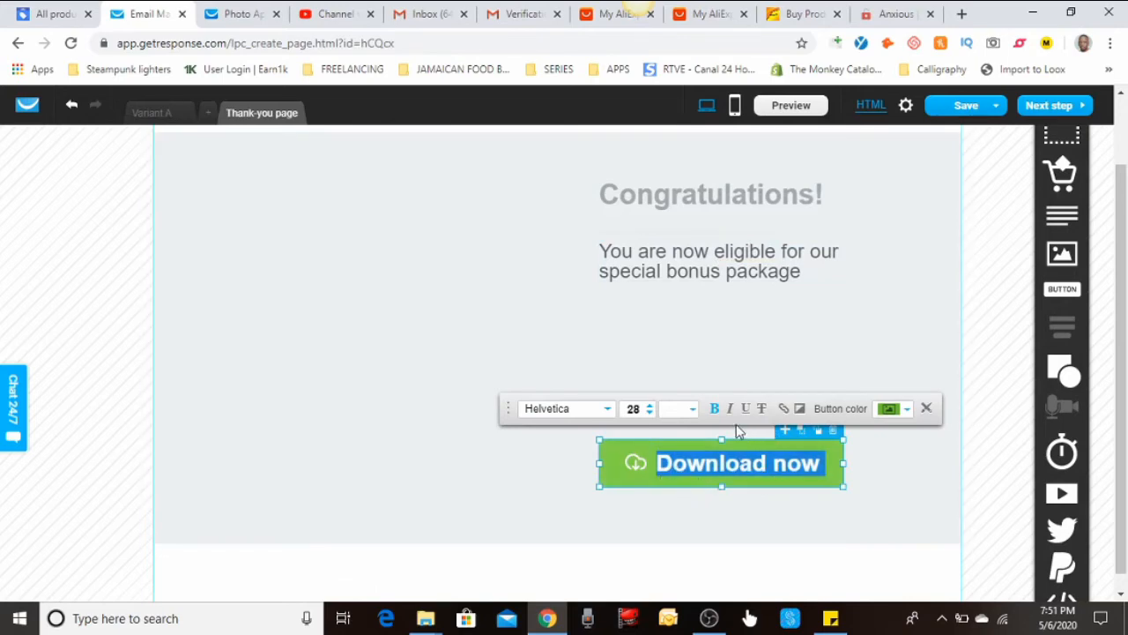
{"action": "type", "text": "Click "}
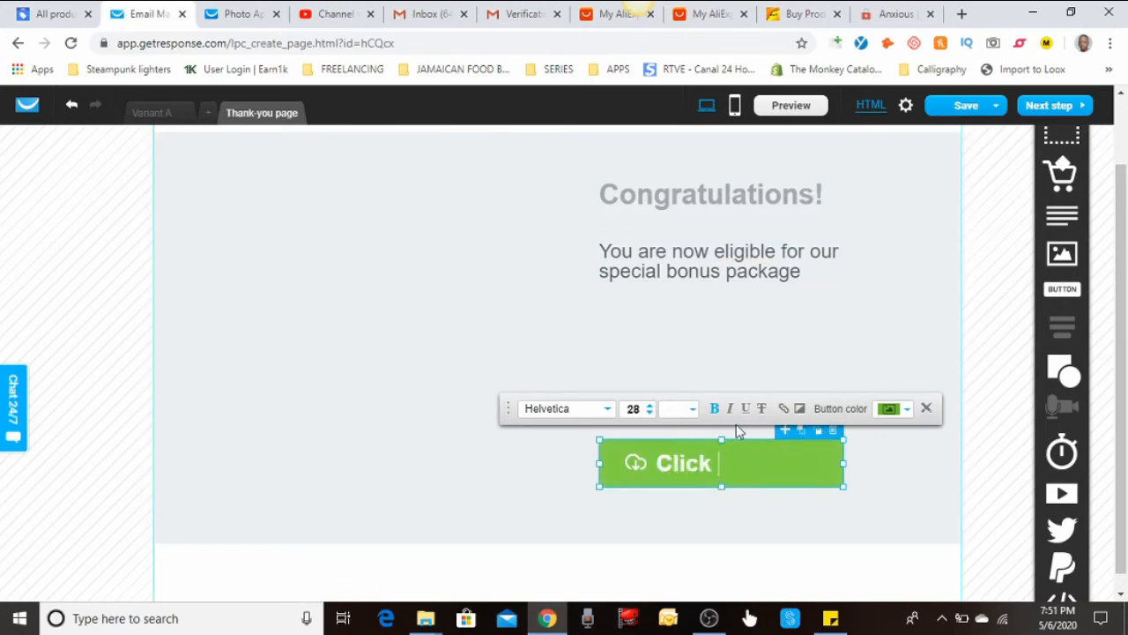
{"action": "type", "text": "To Cont"}
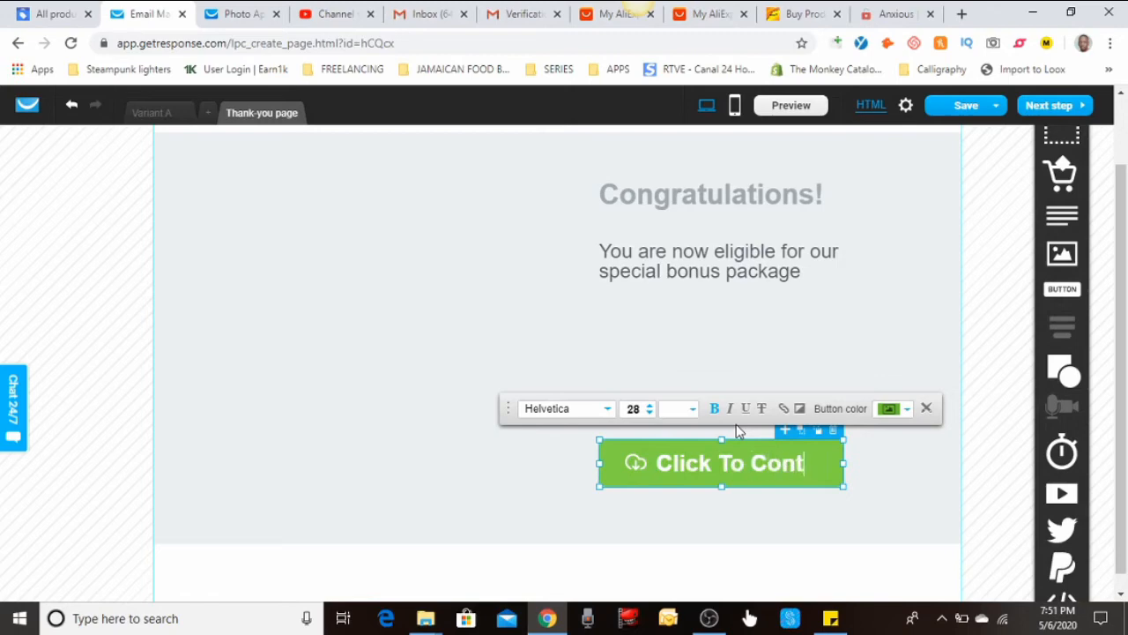
{"action": "type", "text": "inue"}
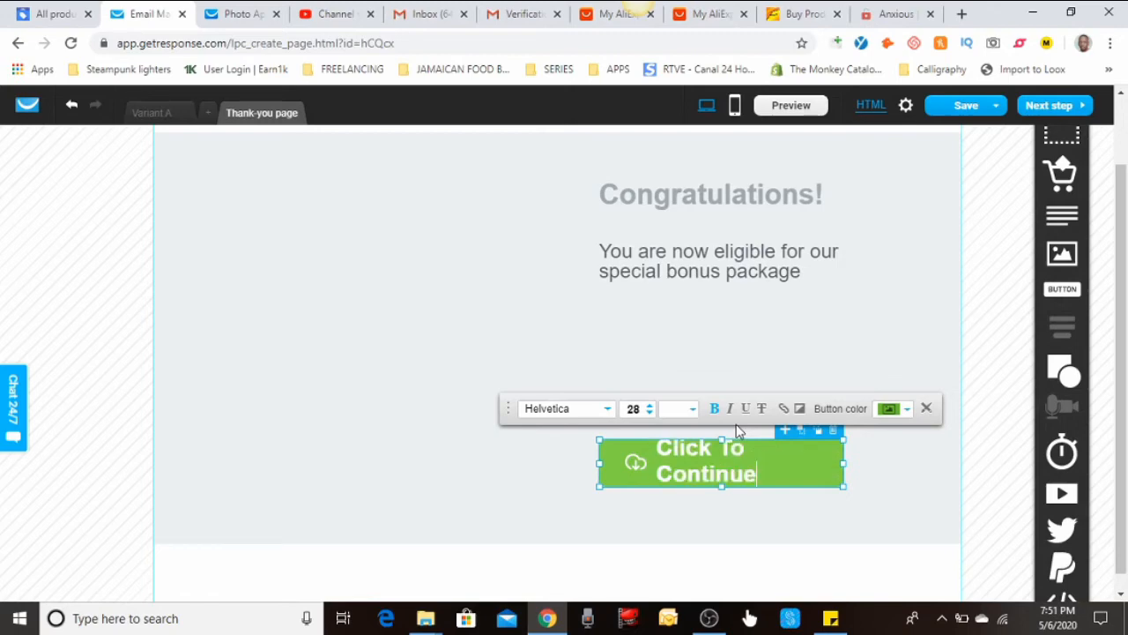
{"action": "key", "text": "ctrl+a"}
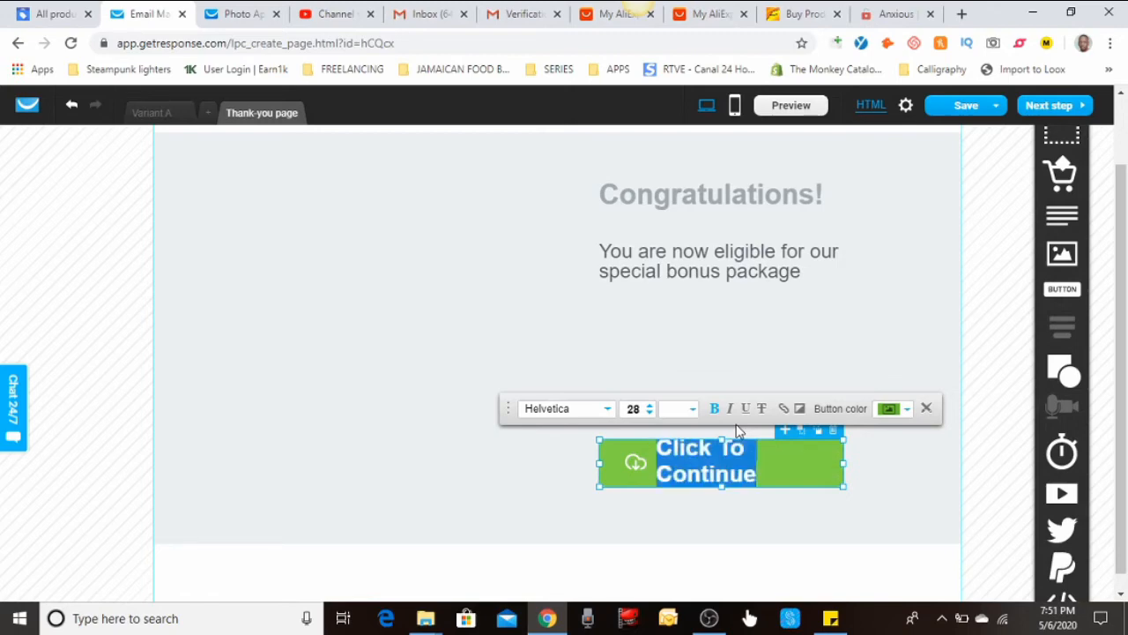
{"action": "left_click", "coordinate": [650, 413]}
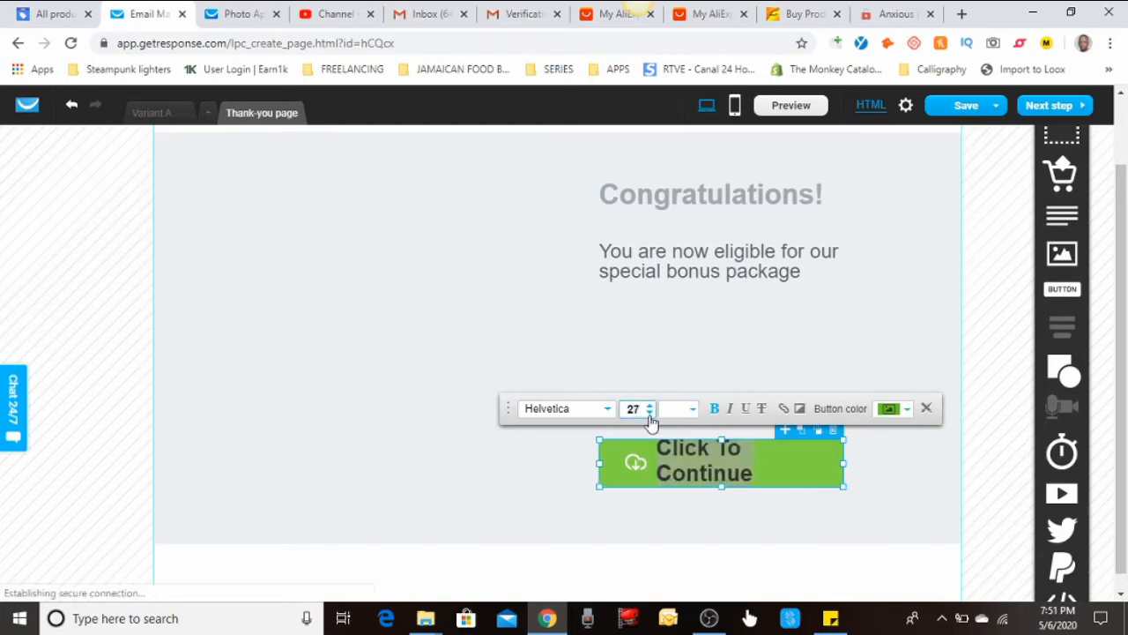
{"action": "left_click", "coordinate": [649, 412]}
Delete the Click To Continue button from the section
{"action": "double_click", "coordinate": [632, 477]}
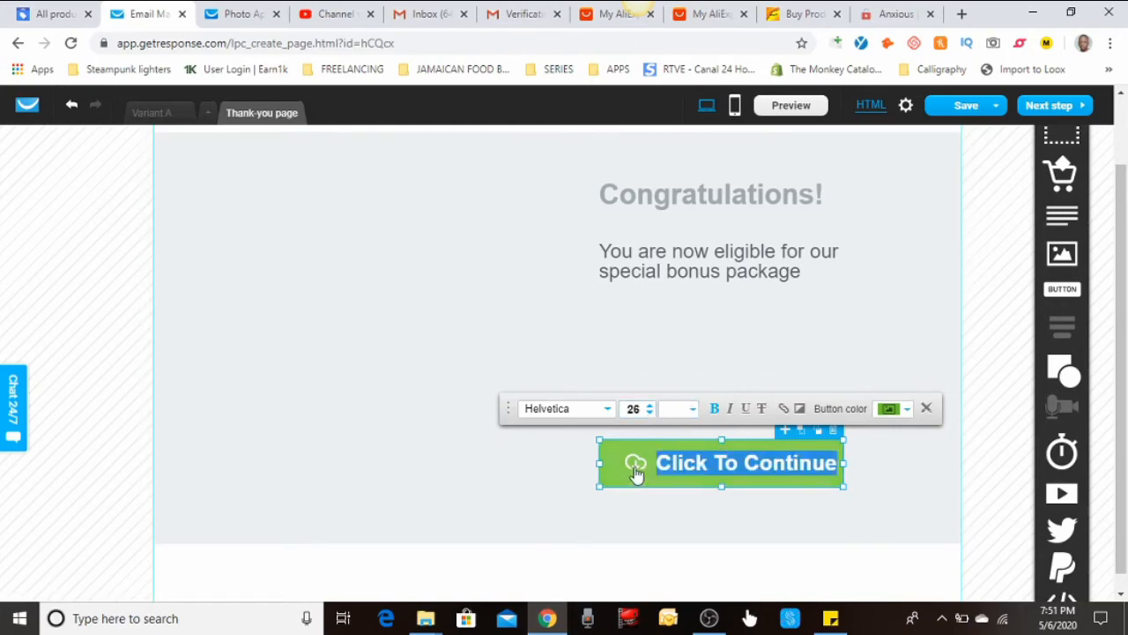
{"action": "double_click", "coordinate": [636, 469]}
{"action": "left_click", "coordinate": [661, 470]}
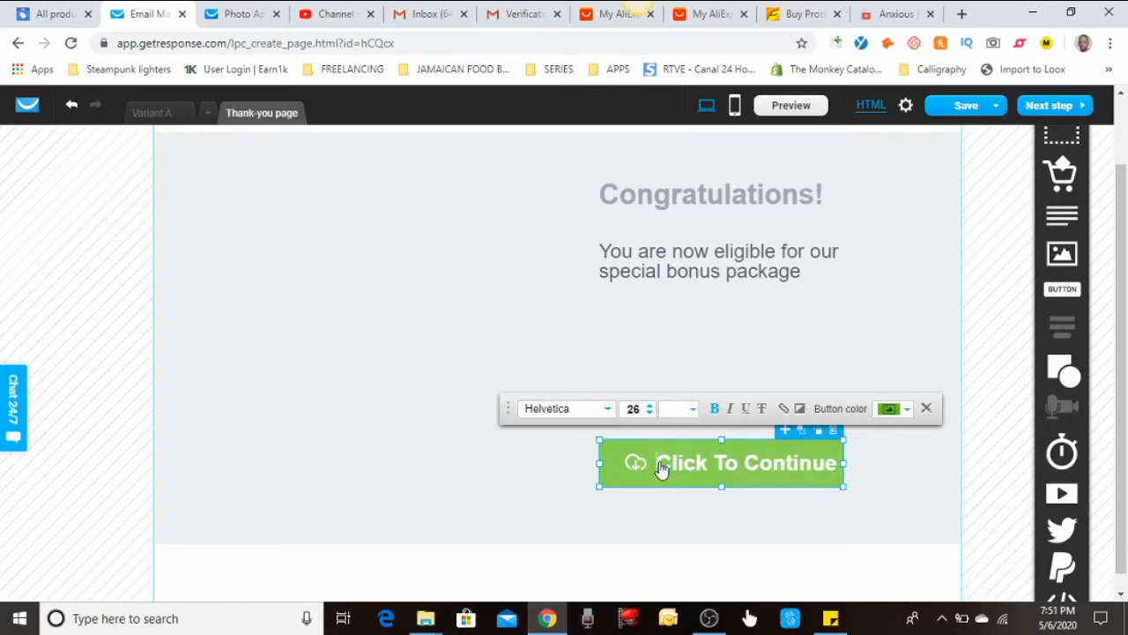
{"action": "left_click", "coordinate": [832, 431]}
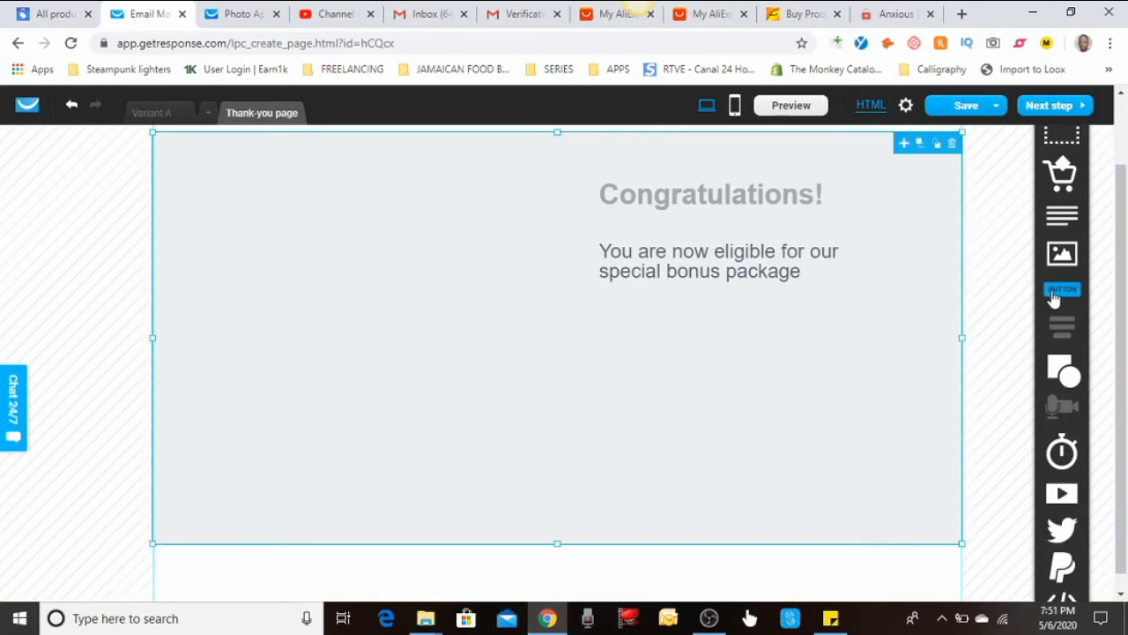
Add a new button to the grey section labelled 'Click To Continue'
{"action": "left_click_drag", "start_coordinate": [1055, 298], "coordinate": [607, 450]}
{"action": "double_click", "coordinate": [646, 443]}
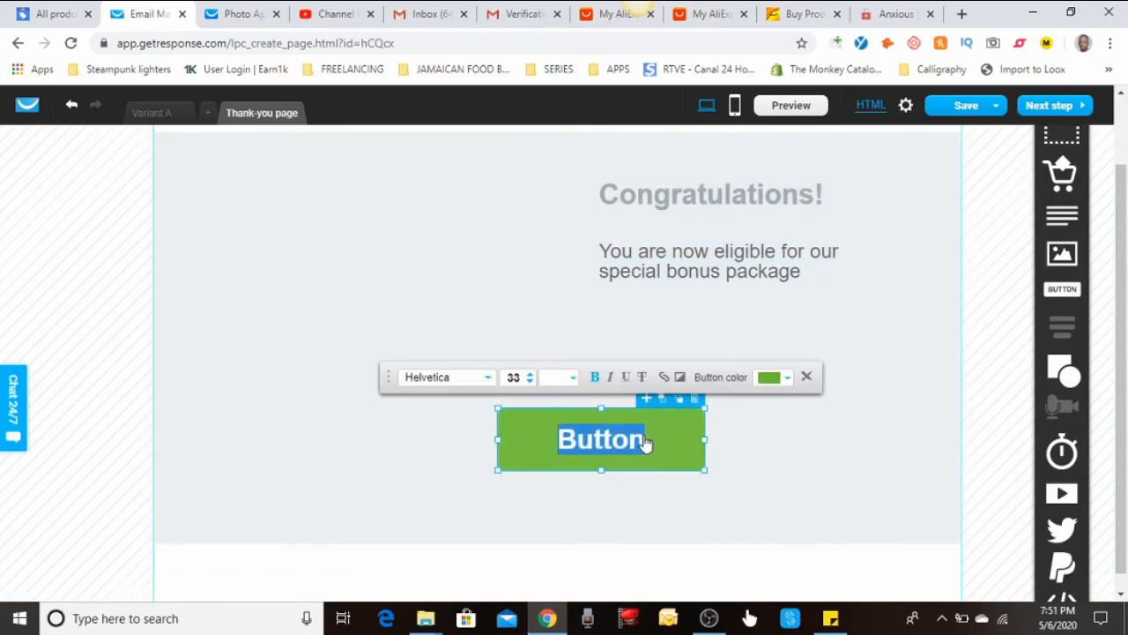
{"action": "type", "text": "Clic"}
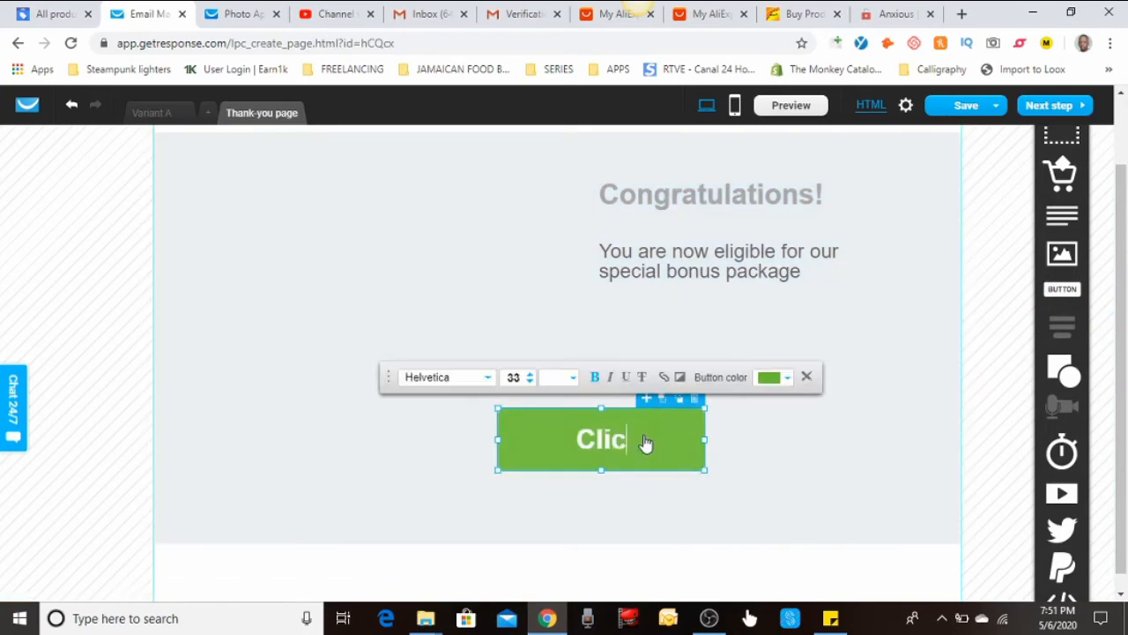
{"action": "type", "text": "k To Con"}
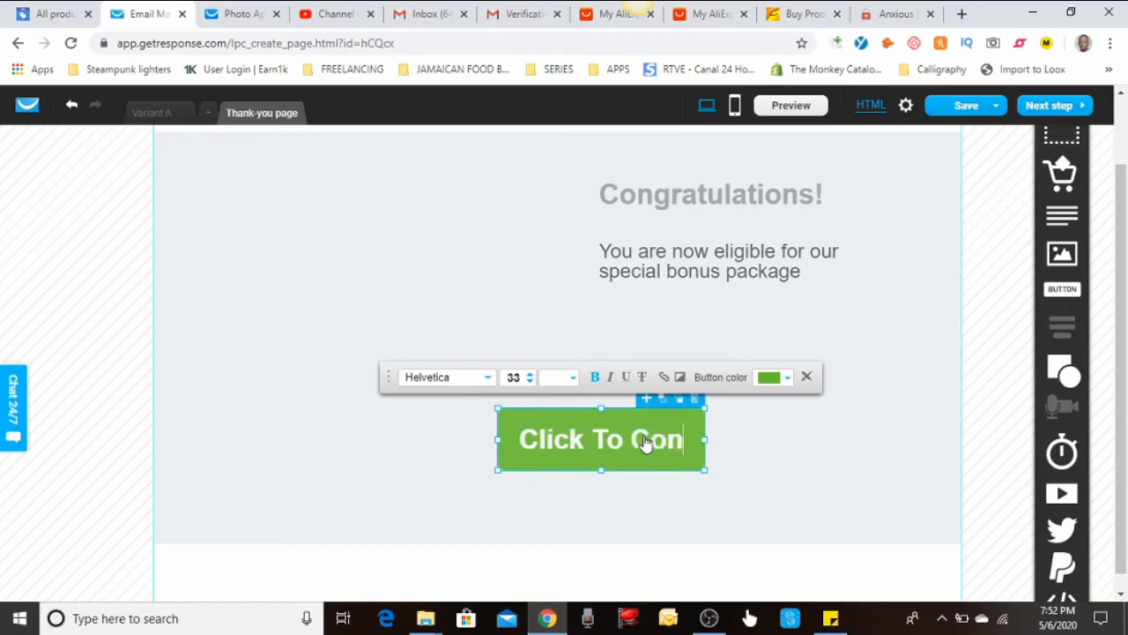
{"action": "type", "text": "tinue"}
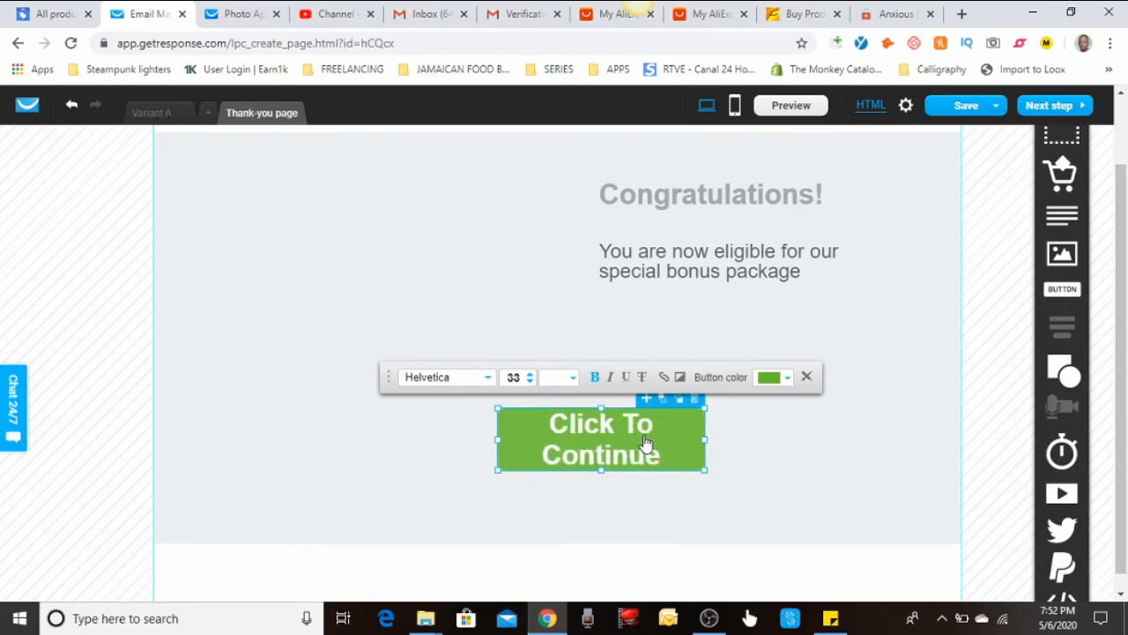
{"action": "left_click", "coordinate": [749, 433]}
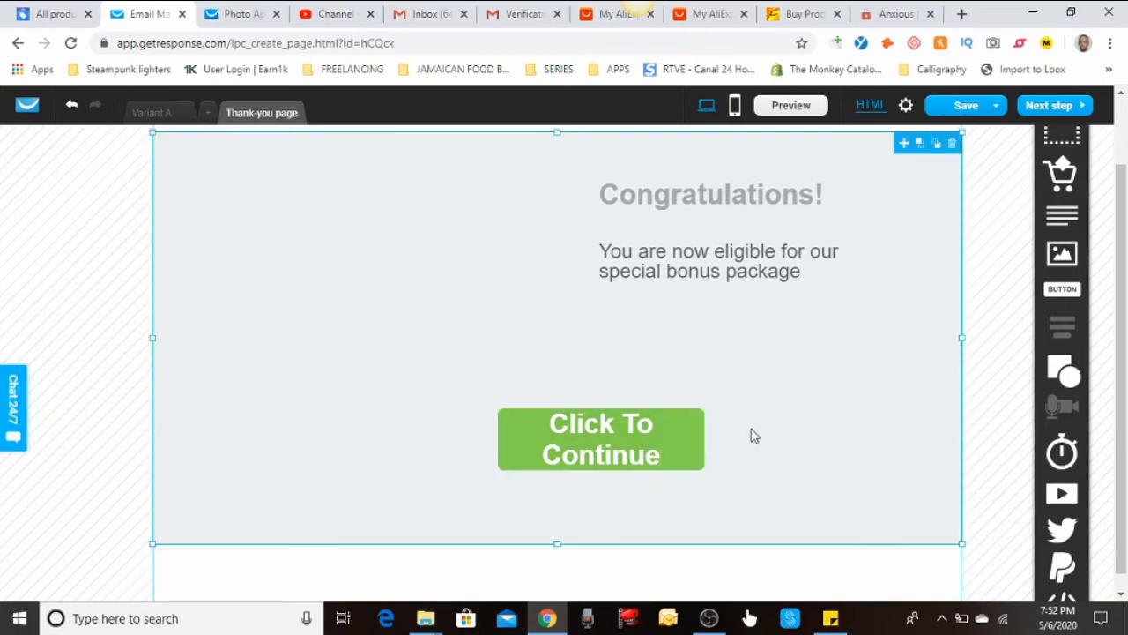
Move the Congratulations heading, eligibility message and button left toward the centre
{"action": "scroll", "coordinate": [788, 325], "scroll_direction": "up", "scroll_amount": 1}
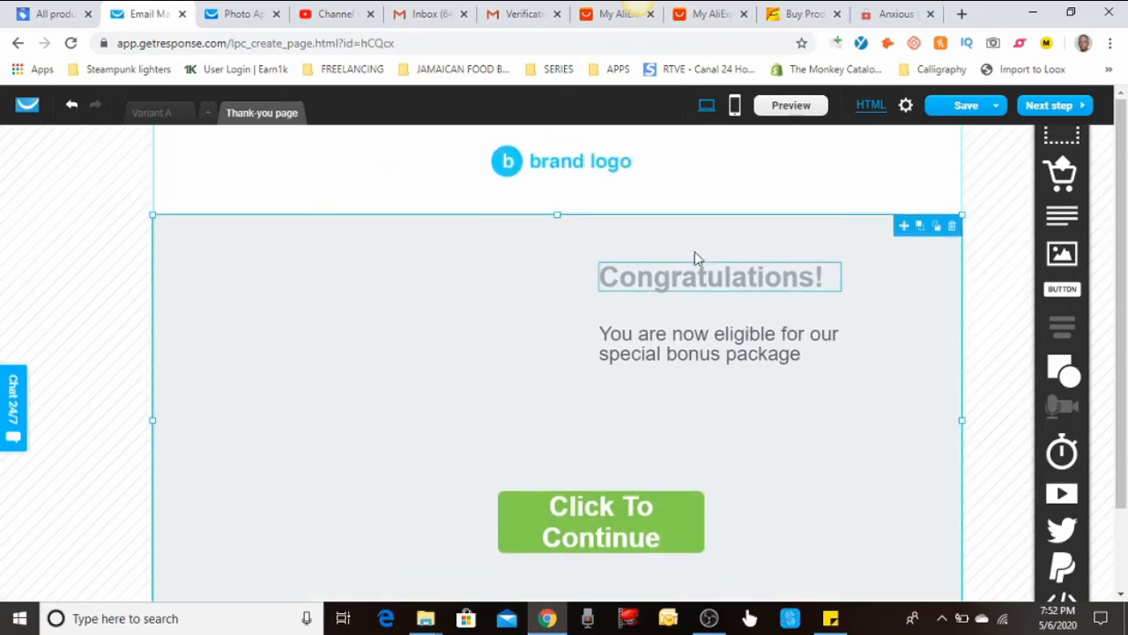
{"action": "left_click_drag", "start_coordinate": [694, 255], "coordinate": [560, 254]}
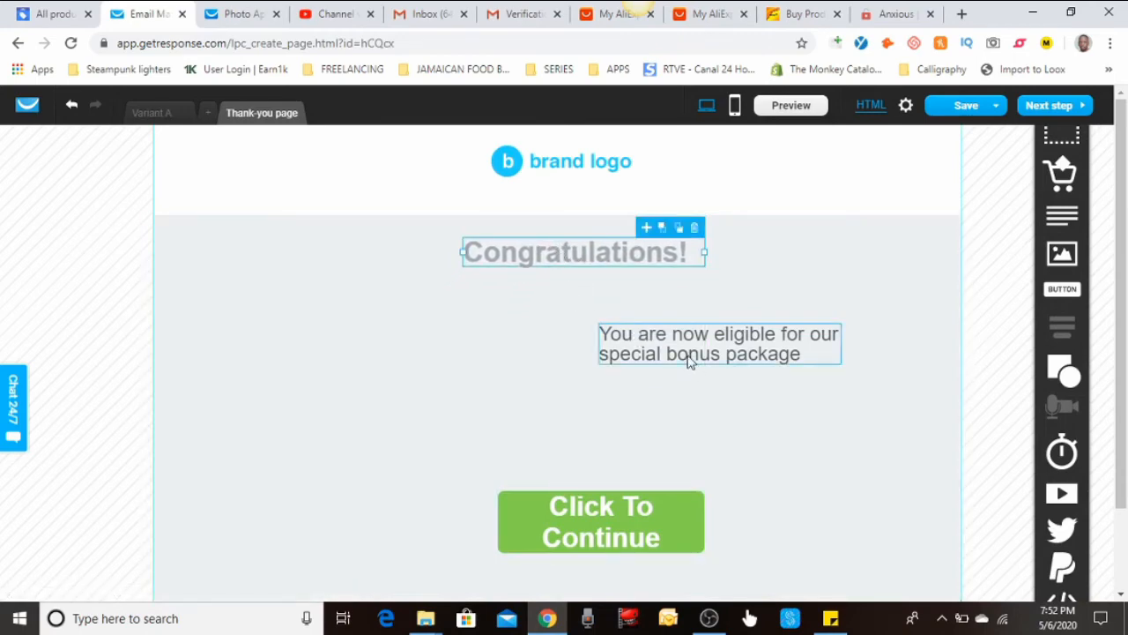
{"action": "left_click_drag", "start_coordinate": [688, 360], "coordinate": [529, 397]}
{"action": "left_click", "coordinate": [538, 240]}
{"action": "mouse_move", "coordinate": [538, 240]}
{"action": "left_mouse_down"}
{"action": "mouse_move", "coordinate": [508, 256]}
{"action": "mouse_move", "coordinate": [516, 252]}
{"action": "left_mouse_up"}
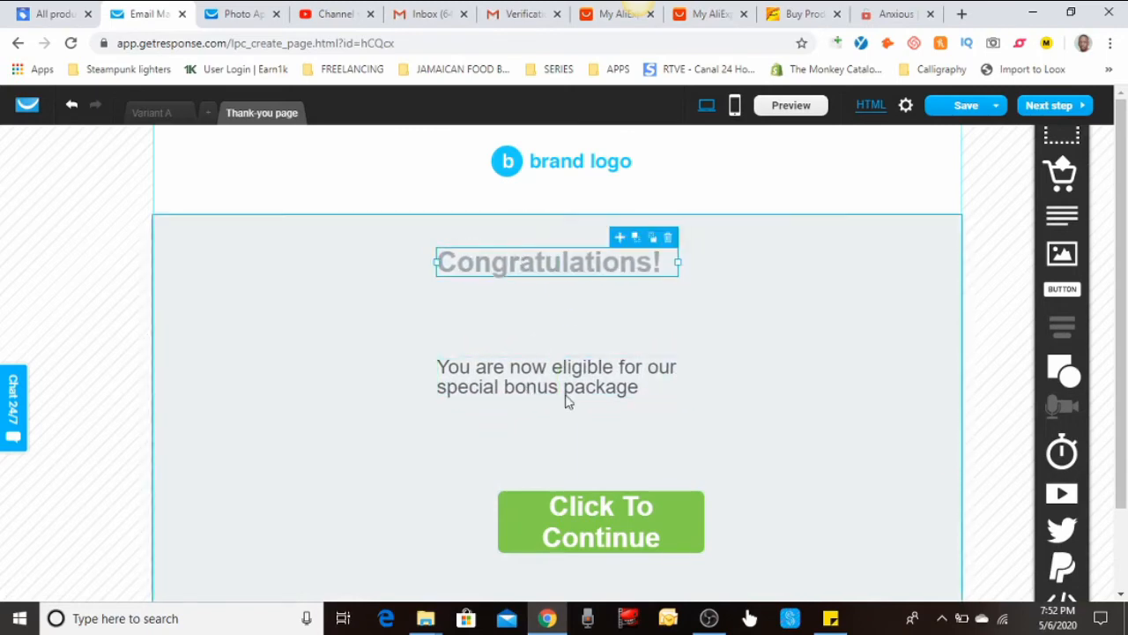
{"action": "left_click_drag", "start_coordinate": [604, 535], "coordinate": [549, 527]}
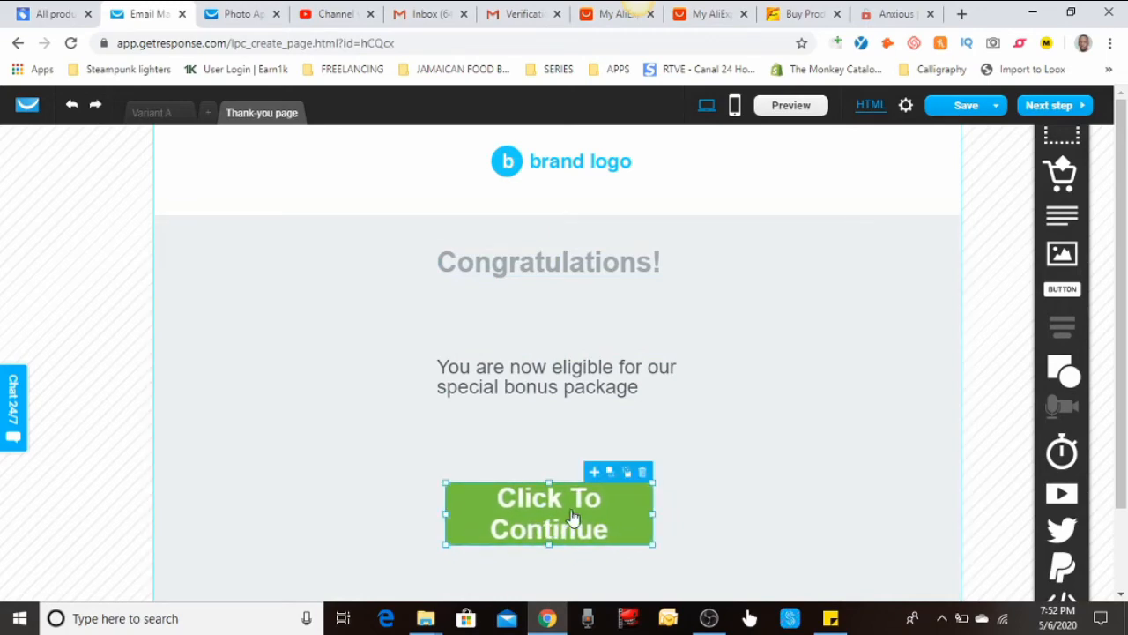
Link the Click To Continue button to netflix.com, titled Market X, opening in a new window
{"action": "double_click", "coordinate": [617, 514]}
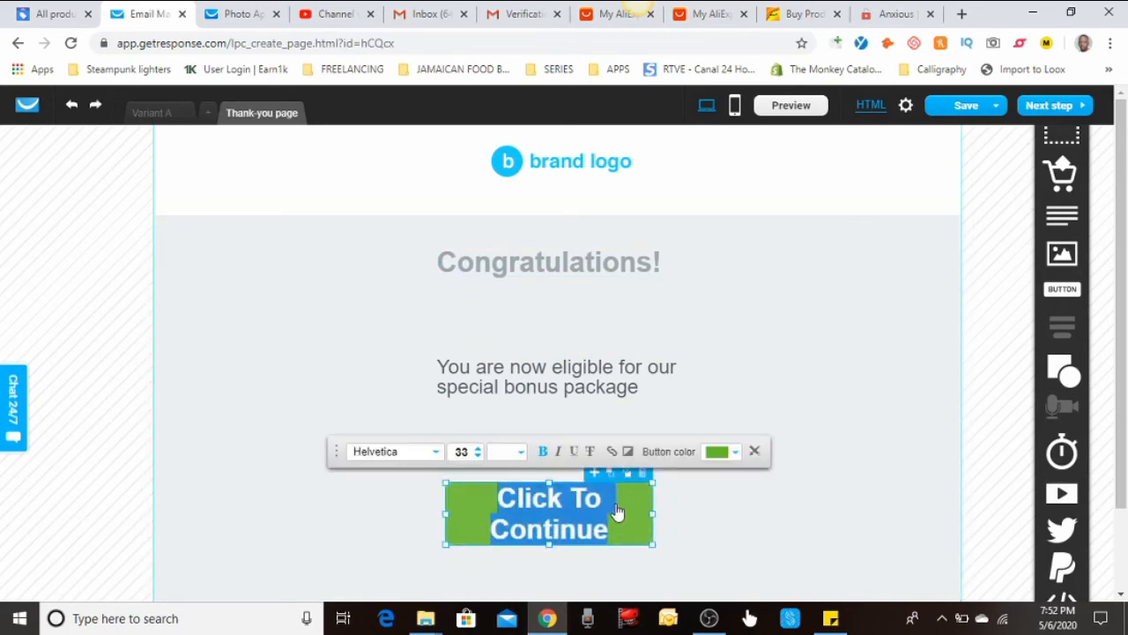
{"action": "left_click", "coordinate": [613, 452]}
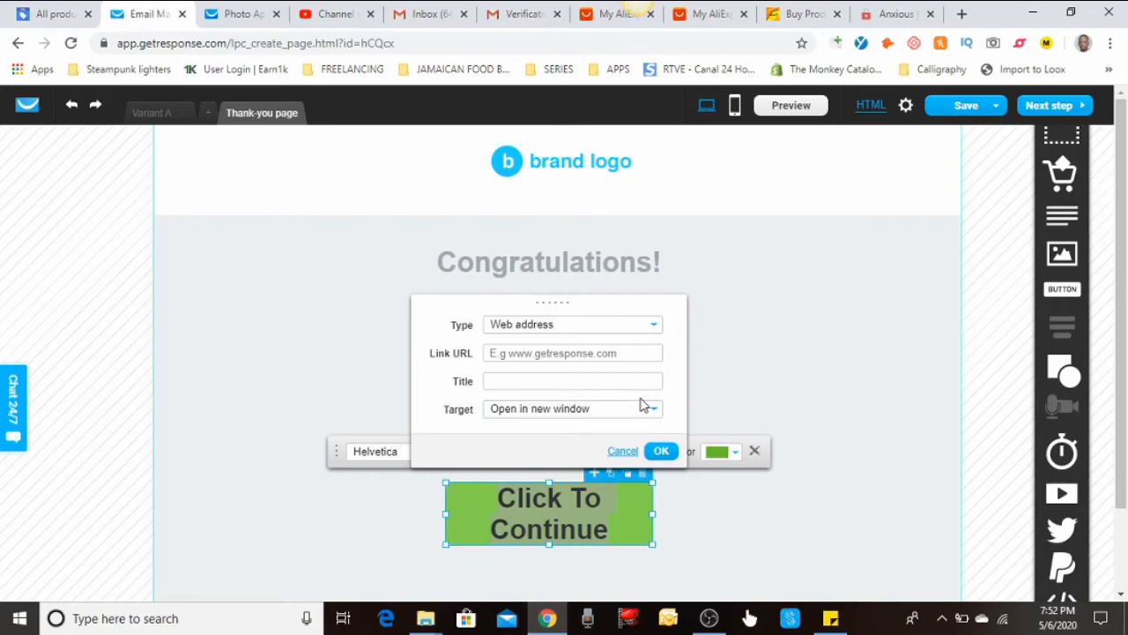
{"action": "left_click", "coordinate": [525, 354]}
{"action": "type", "text": "netflix.com"}
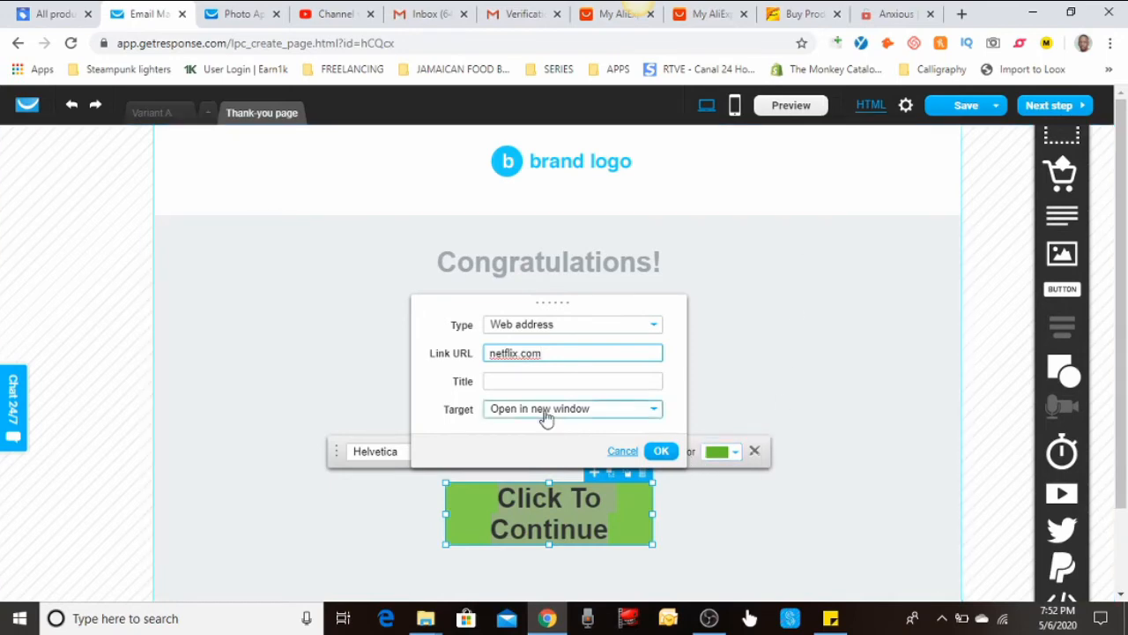
{"action": "left_click", "coordinate": [543, 369]}
{"action": "left_click", "coordinate": [546, 377]}
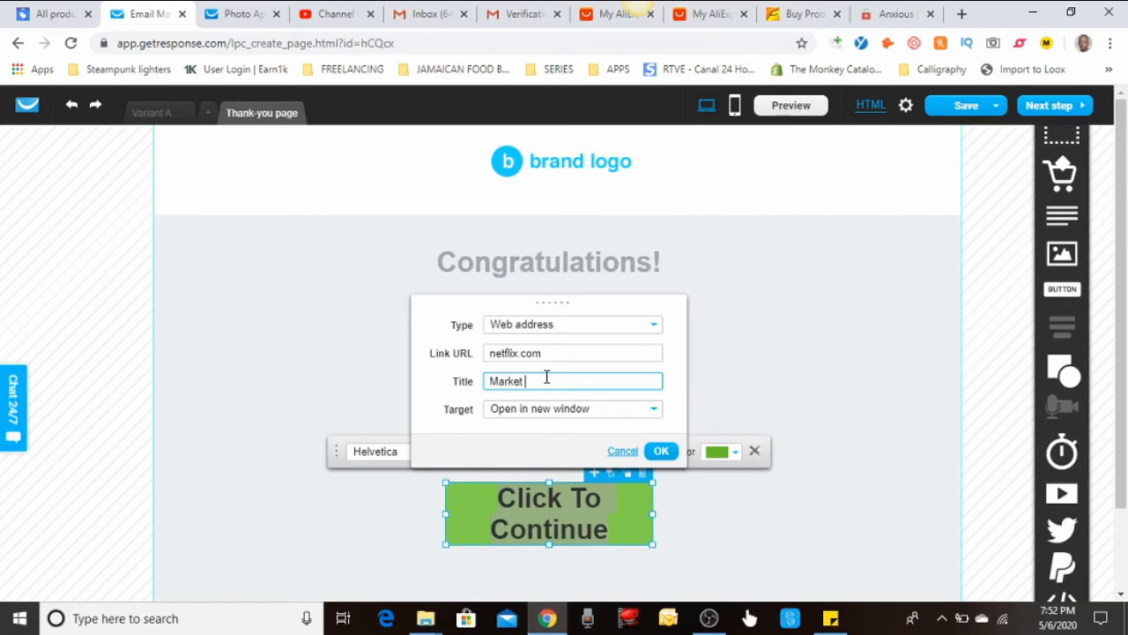
{"action": "left_click", "coordinate": [661, 450]}
{"action": "left_click", "coordinate": [986, 293]}
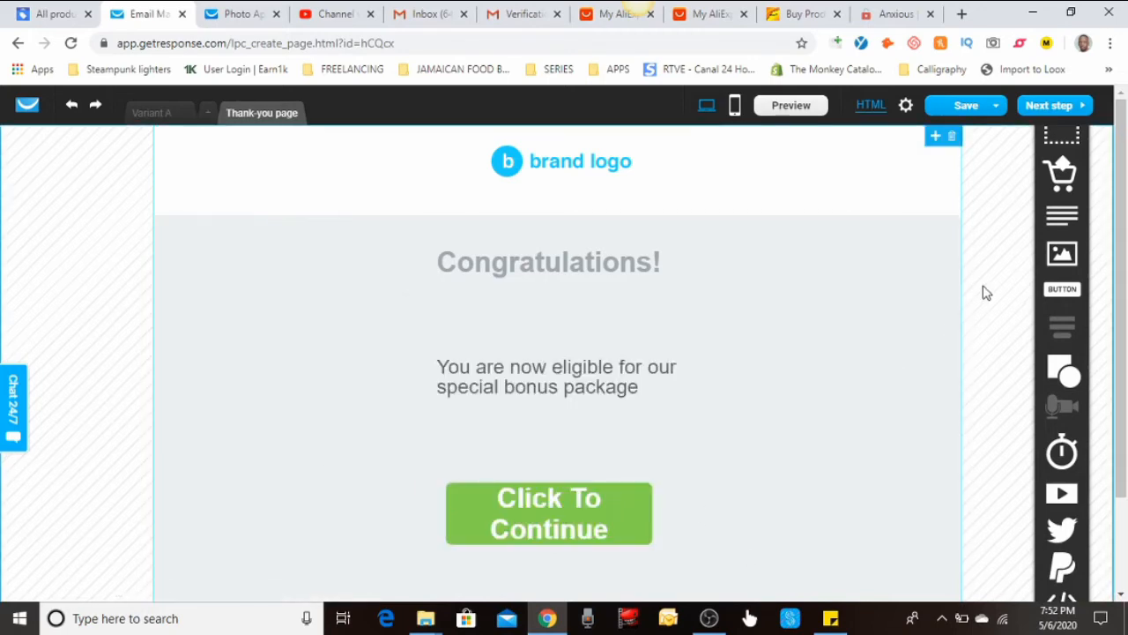
Delete the brand logo from the Thank-you page header
{"action": "left_click", "coordinate": [921, 329]}
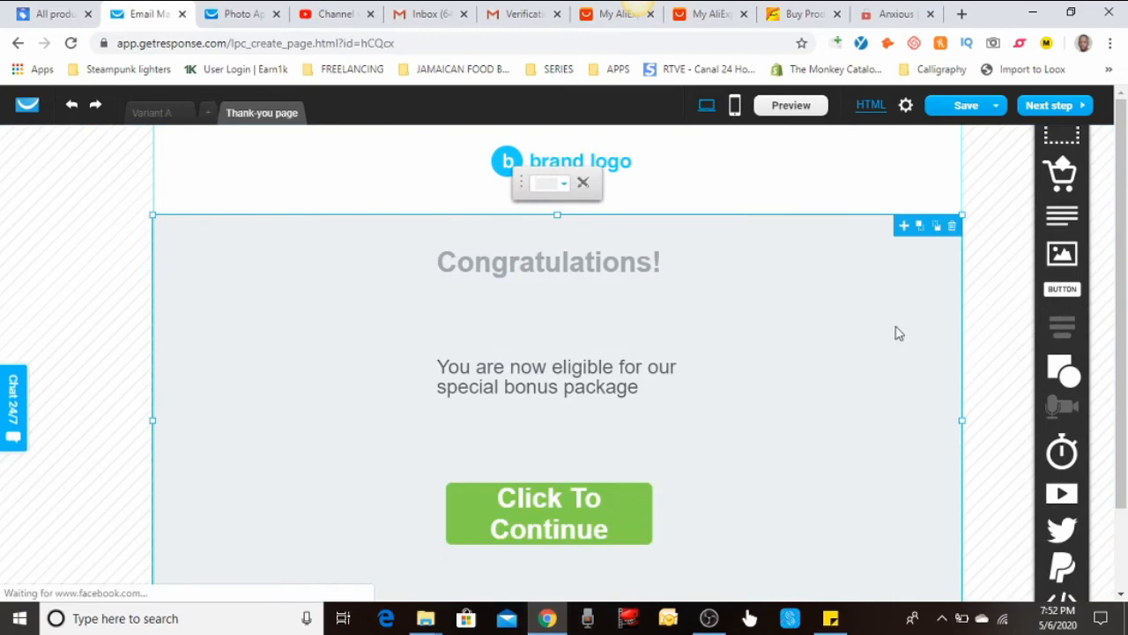
{"action": "left_click", "coordinate": [619, 167]}
{"action": "left_click", "coordinate": [616, 139]}
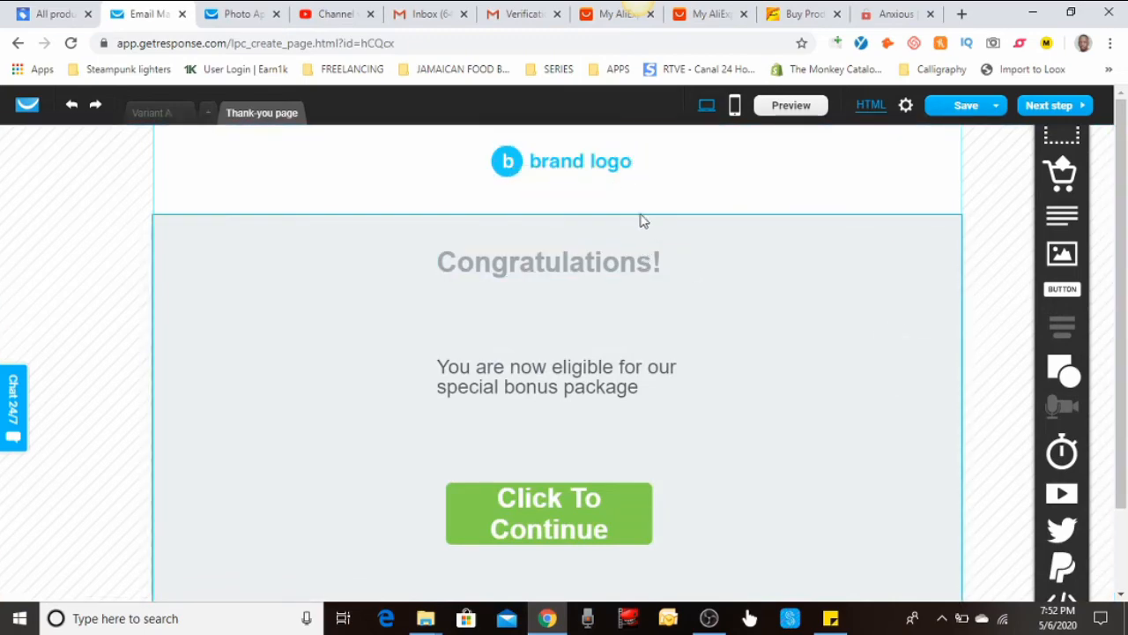
{"action": "left_click", "coordinate": [619, 174]}
{"action": "left_click", "coordinate": [623, 136]}
{"action": "left_click", "coordinate": [737, 344]}
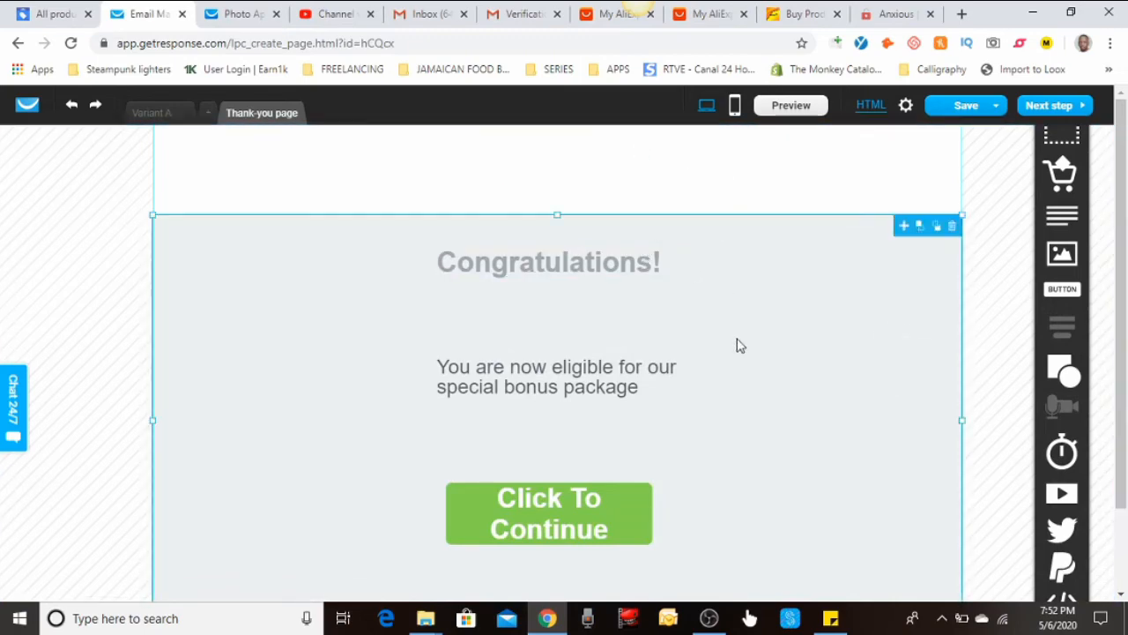
Proceed to the next step, triggering the missing mobile version warning
{"action": "scroll", "coordinate": [737, 344], "scroll_direction": "down", "scroll_amount": 1}
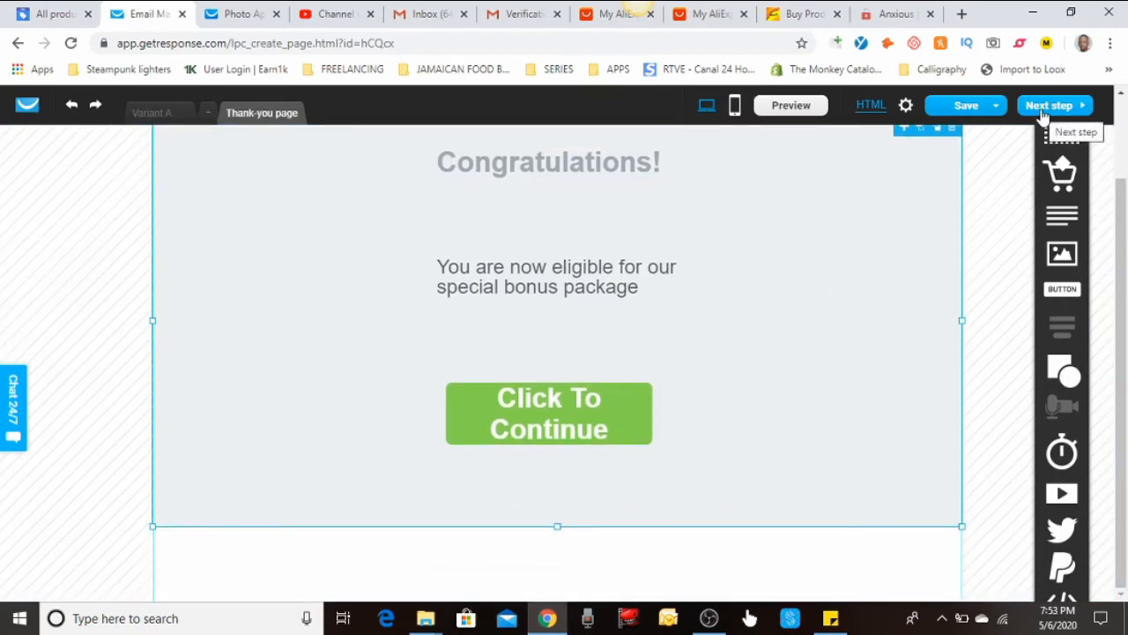
{"action": "scroll", "coordinate": [708, 262], "scroll_direction": "up", "scroll_amount": 1}
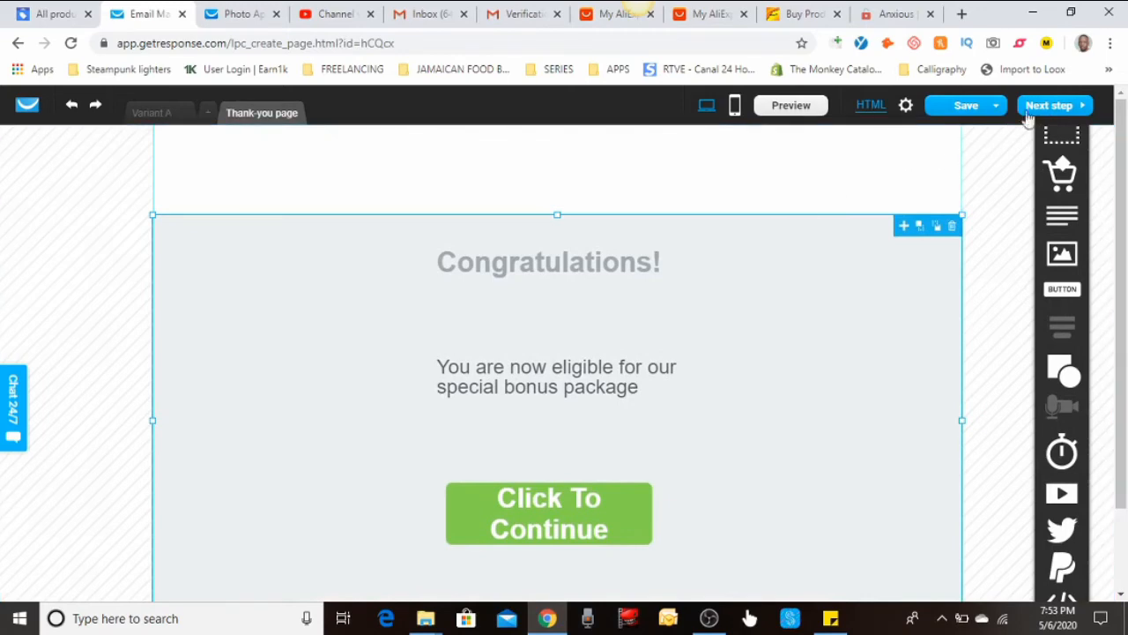
{"action": "left_click", "coordinate": [1036, 108]}
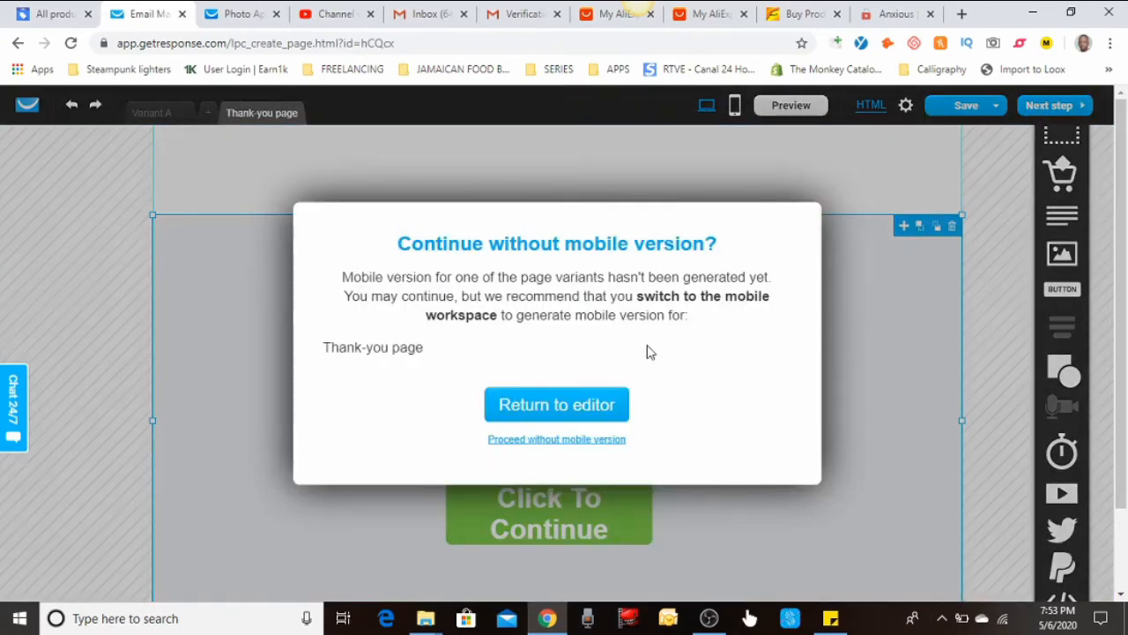
Skip the mobile version, check the Thank-you page in mobile layout, then open the page settings
{"action": "left_click", "coordinate": [569, 440]}
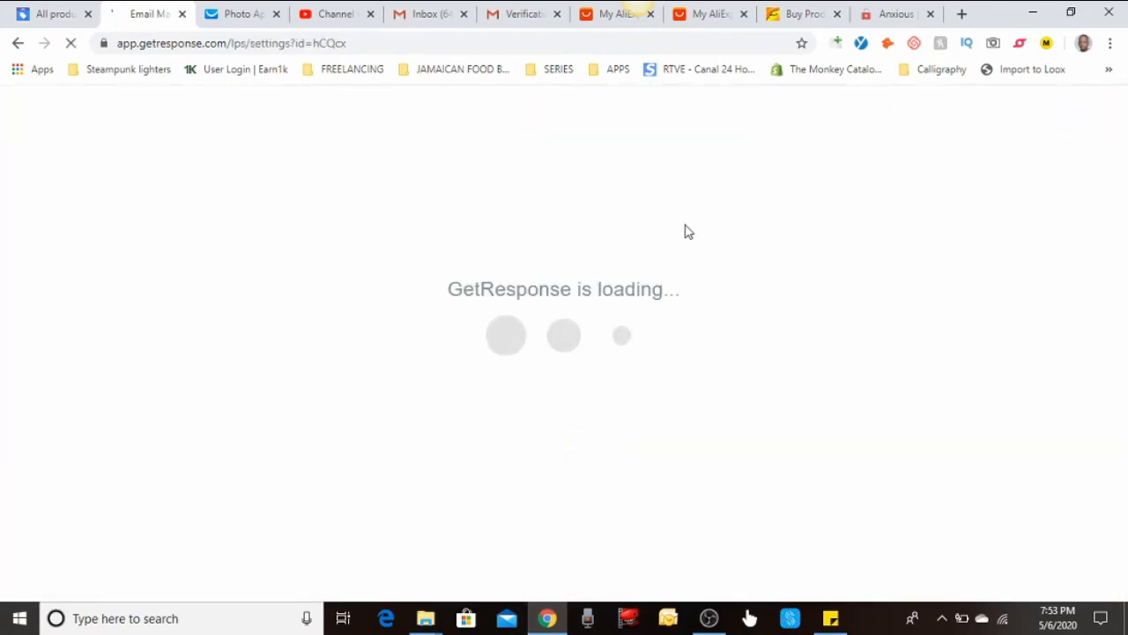
{"action": "left_click", "coordinate": [19, 44]}
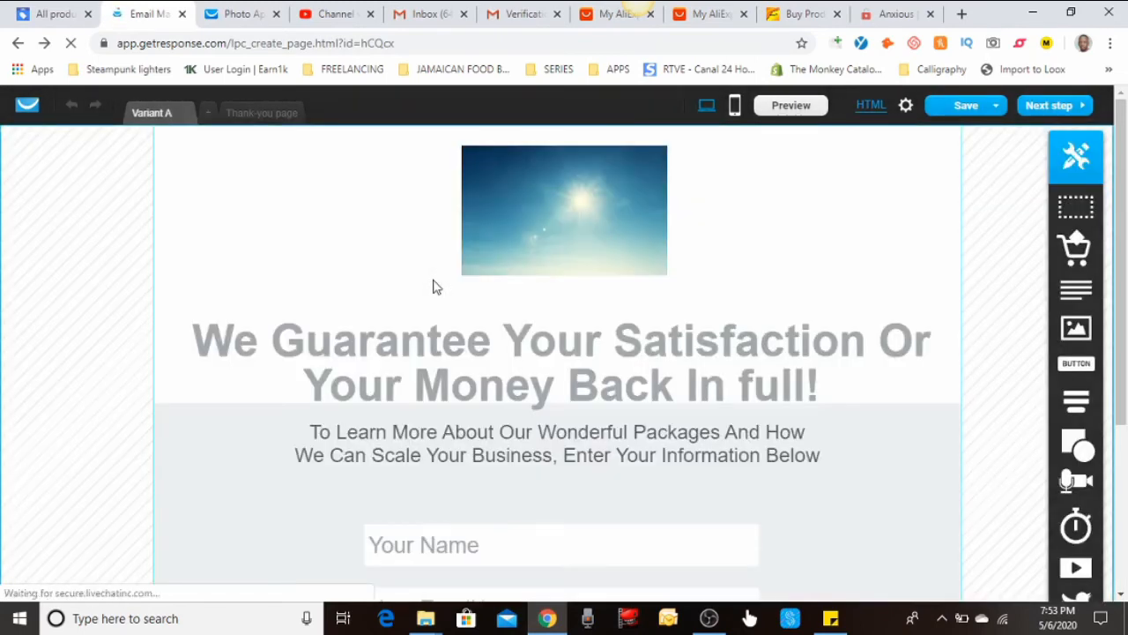
{"action": "left_click", "coordinate": [240, 115]}
{"action": "left_click", "coordinate": [736, 107]}
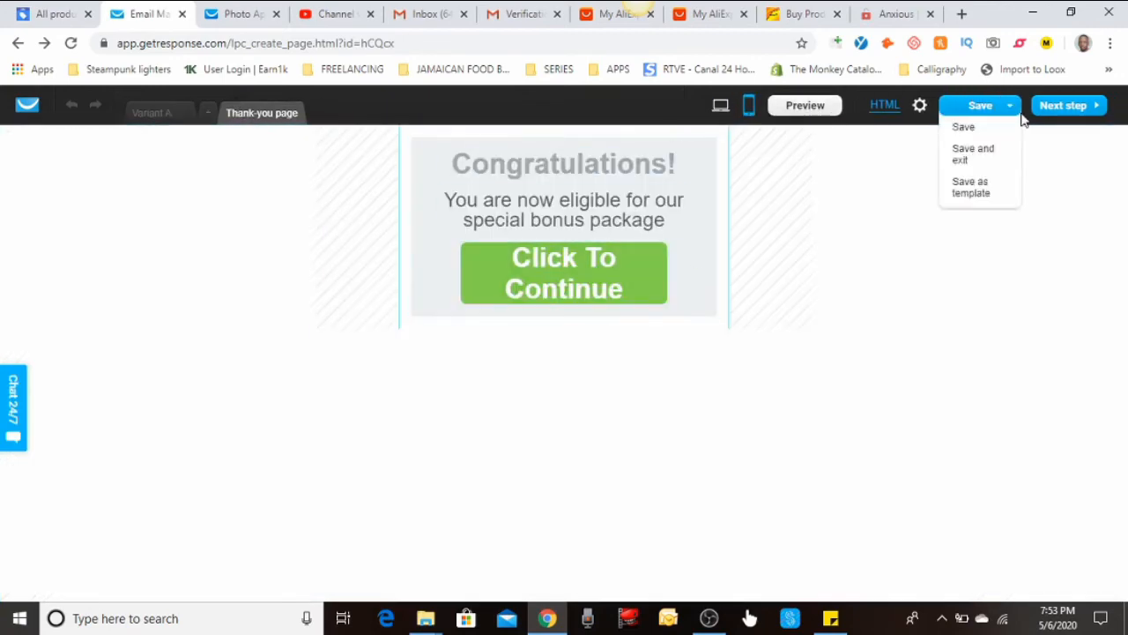
{"action": "left_click", "coordinate": [1082, 111]}
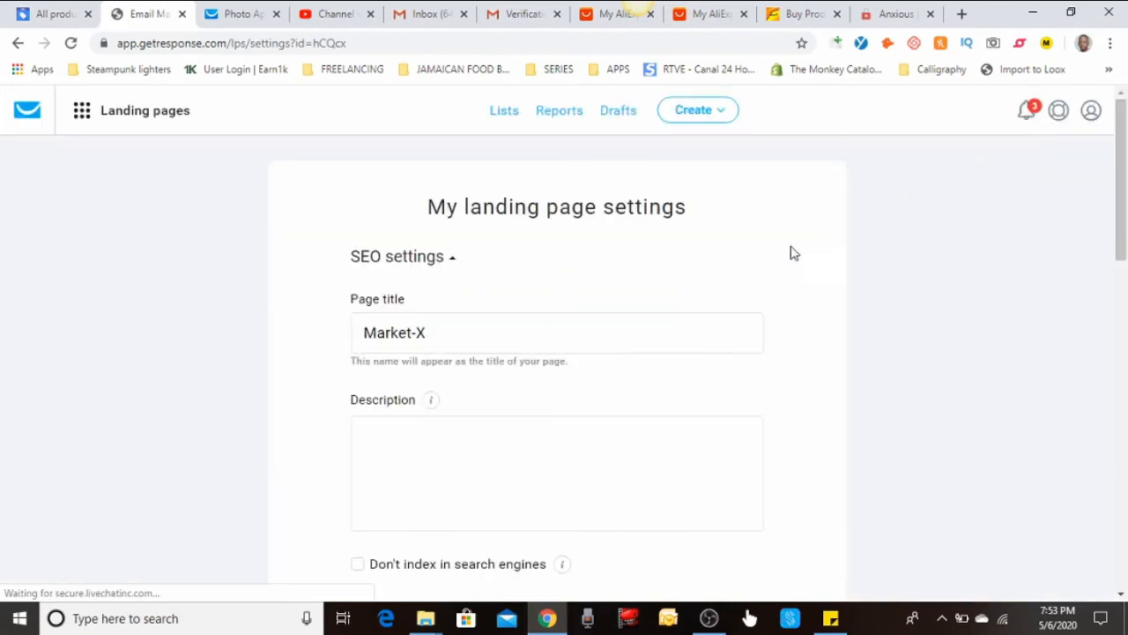
Enter the SEO description 'This site alows people to get the trem,endous amount of value for their Marketing Budget.'
{"action": "scroll", "coordinate": [720, 259], "scroll_direction": "down", "scroll_amount": 1}
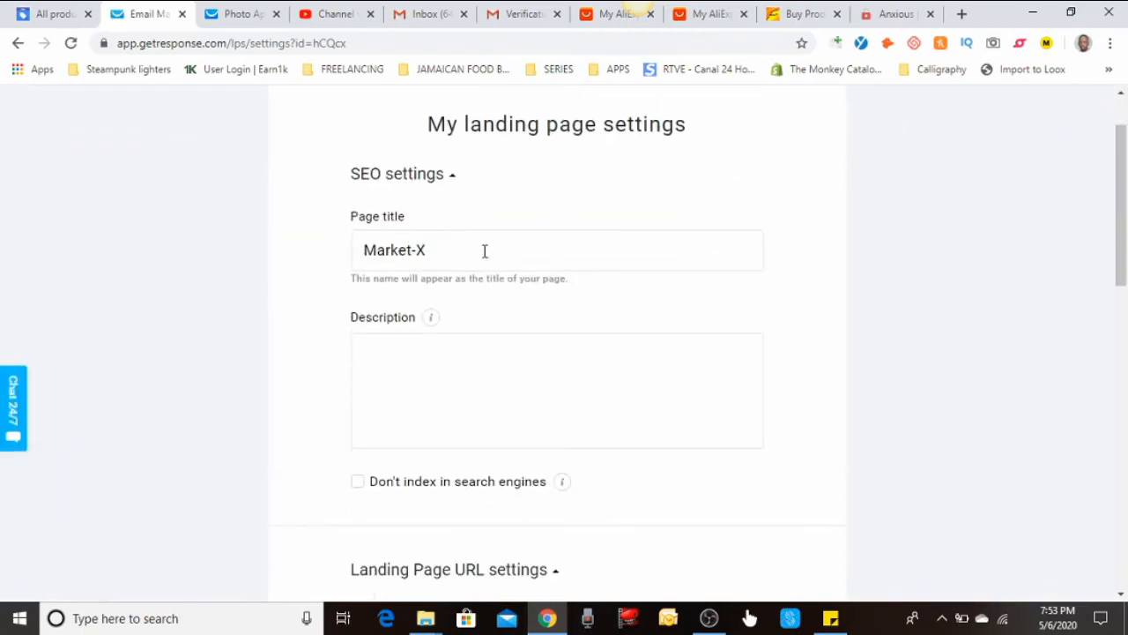
{"action": "left_click", "coordinate": [491, 353]}
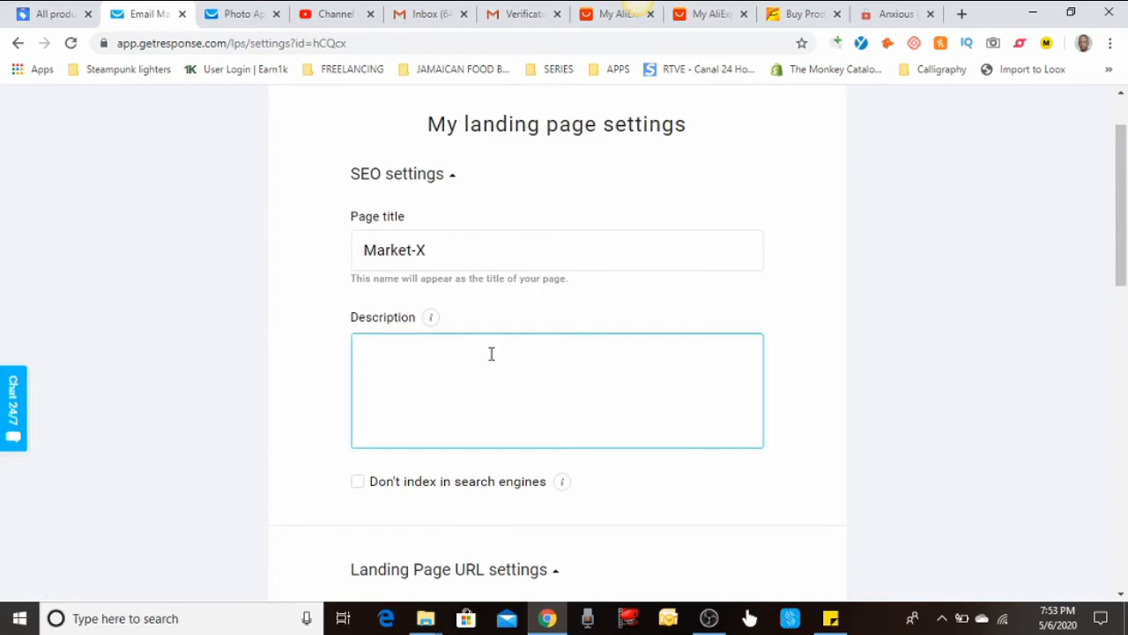
{"action": "type", "text": "This site alows people"}
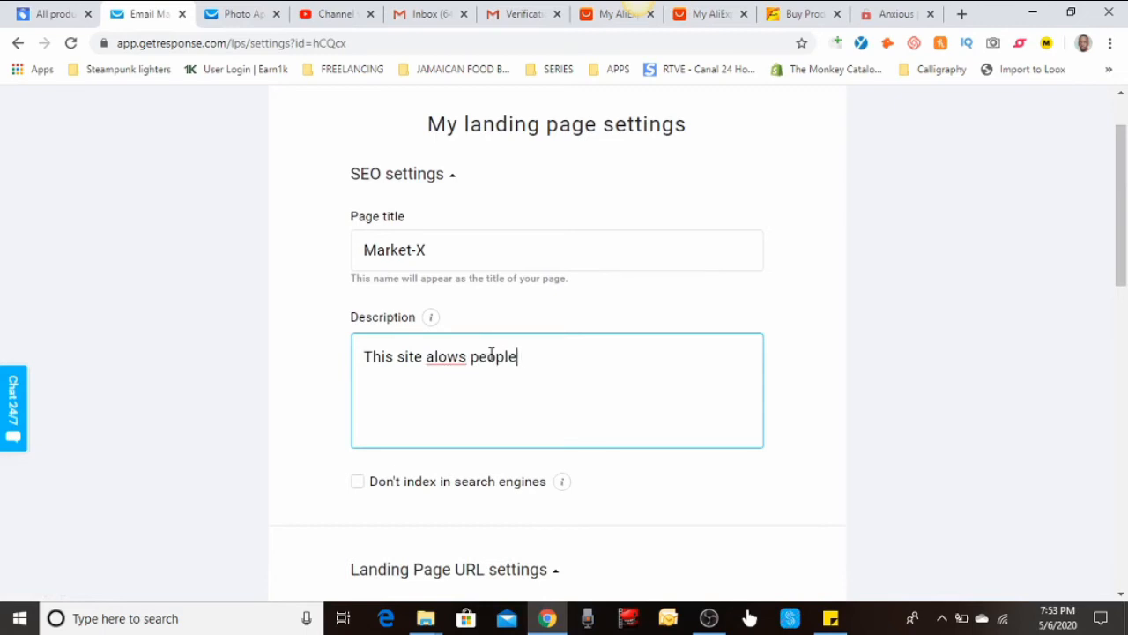
{"action": "type", "text": " to get the tre"}
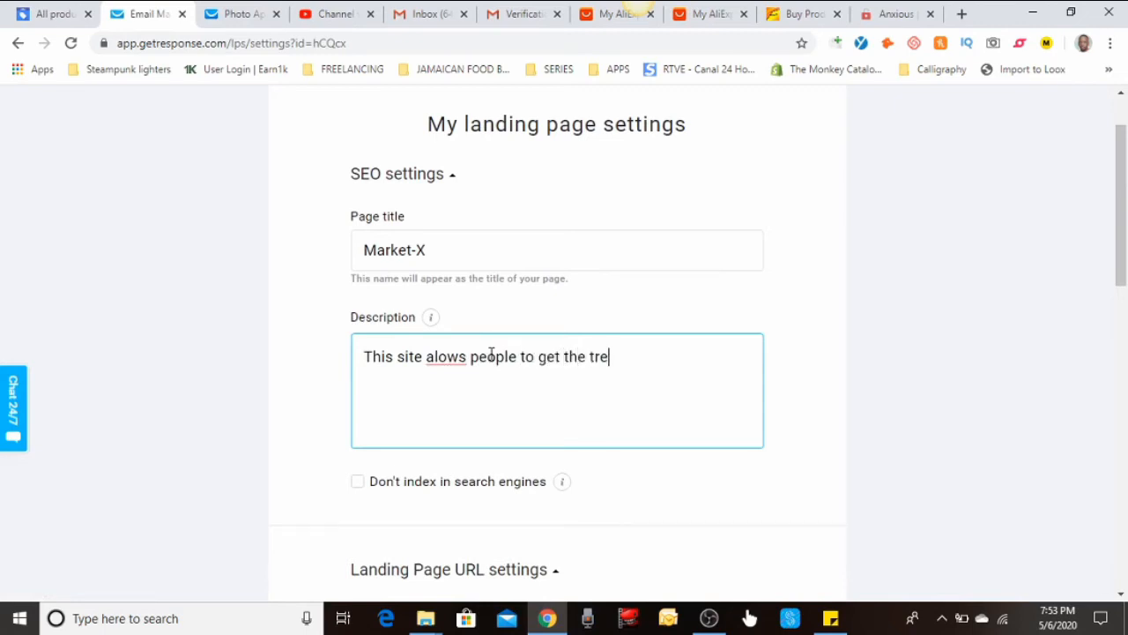
{"action": "type", "text": "m,endous amou"}
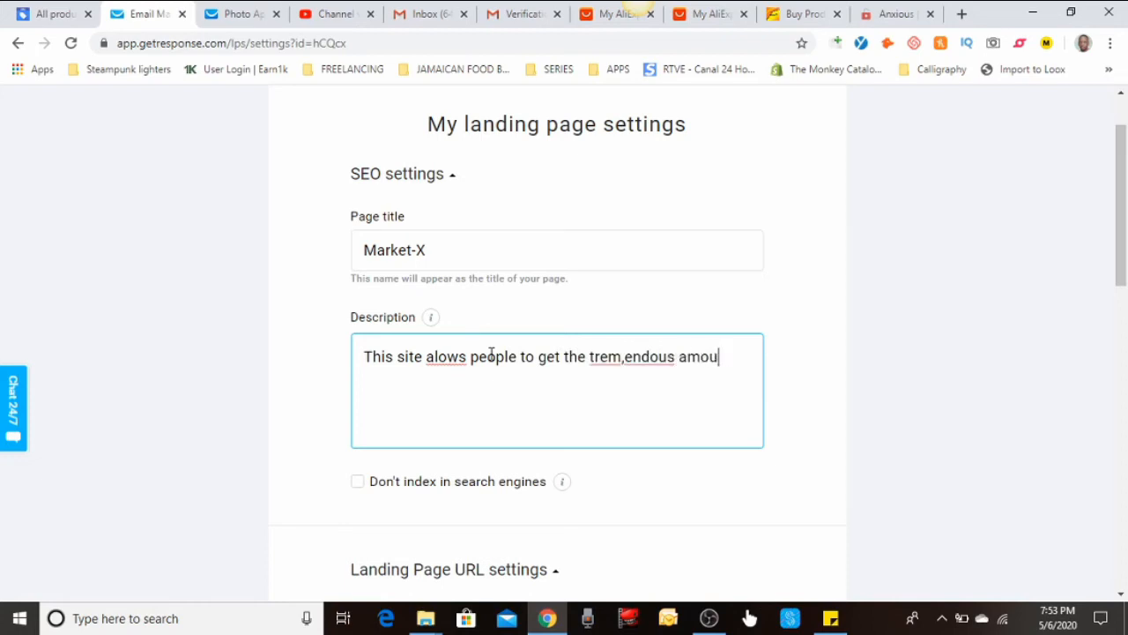
{"action": "type", "text": "nt of value fpr r their "}
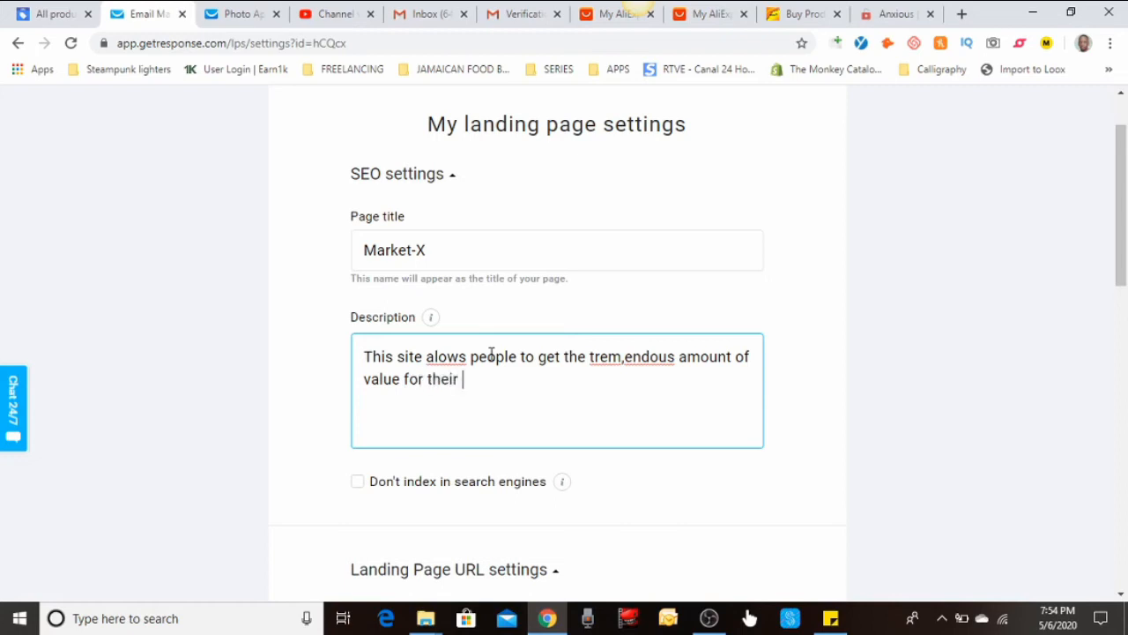
{"action": "type", "text": "Marke"}
{"action": "key", "text": "BackSpace"}
{"action": "key", "text": "BackSpace"}
{"action": "type", "text": "keting Budget"}
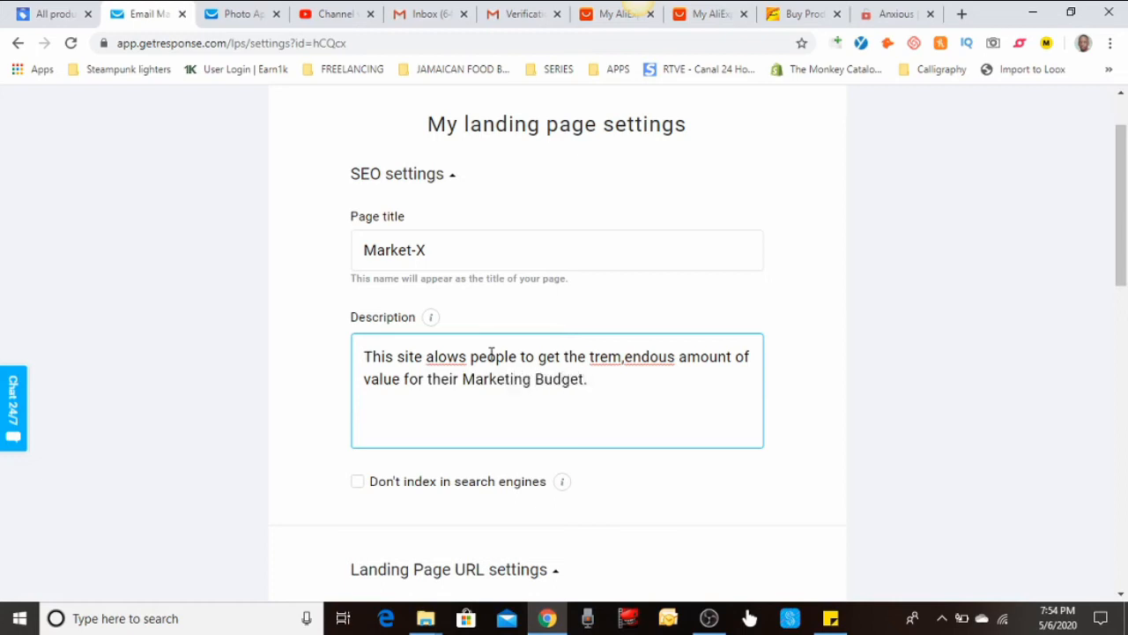
{"action": "type", "text": "."}
{"action": "scroll", "coordinate": [487, 379], "scroll_direction": "down", "scroll_amount": 3}
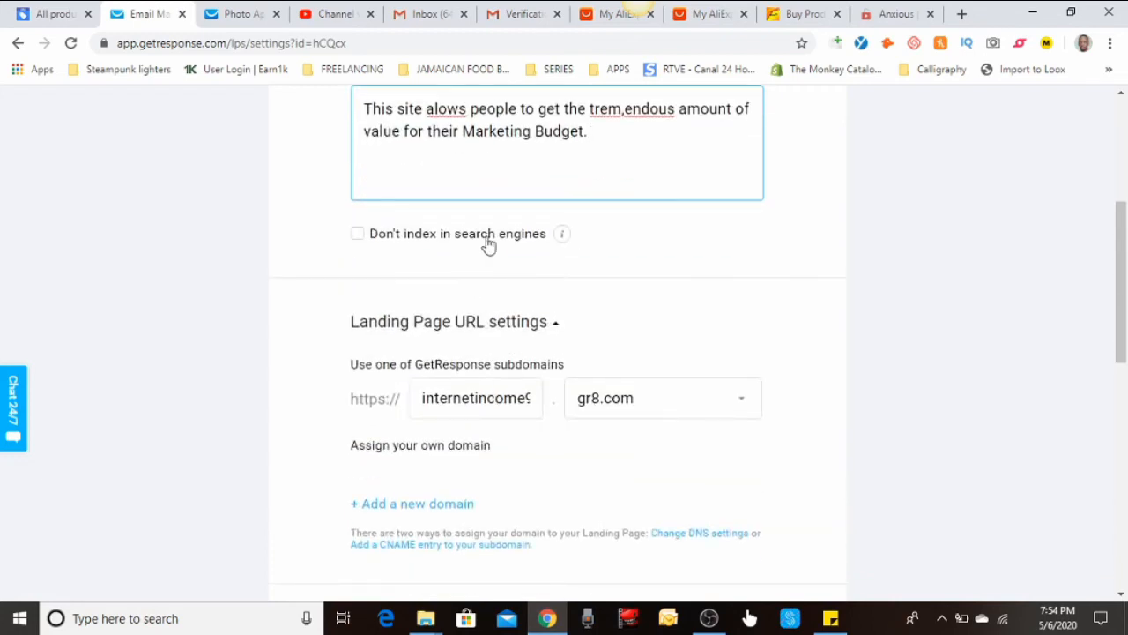
Replace the internetincome subdomain with marketingxwiz, keeping gr8.com as the domain
{"action": "mouse_move", "coordinate": [565, 241]}
{"action": "scroll", "coordinate": [620, 306], "scroll_direction": "down", "scroll_amount": 1}
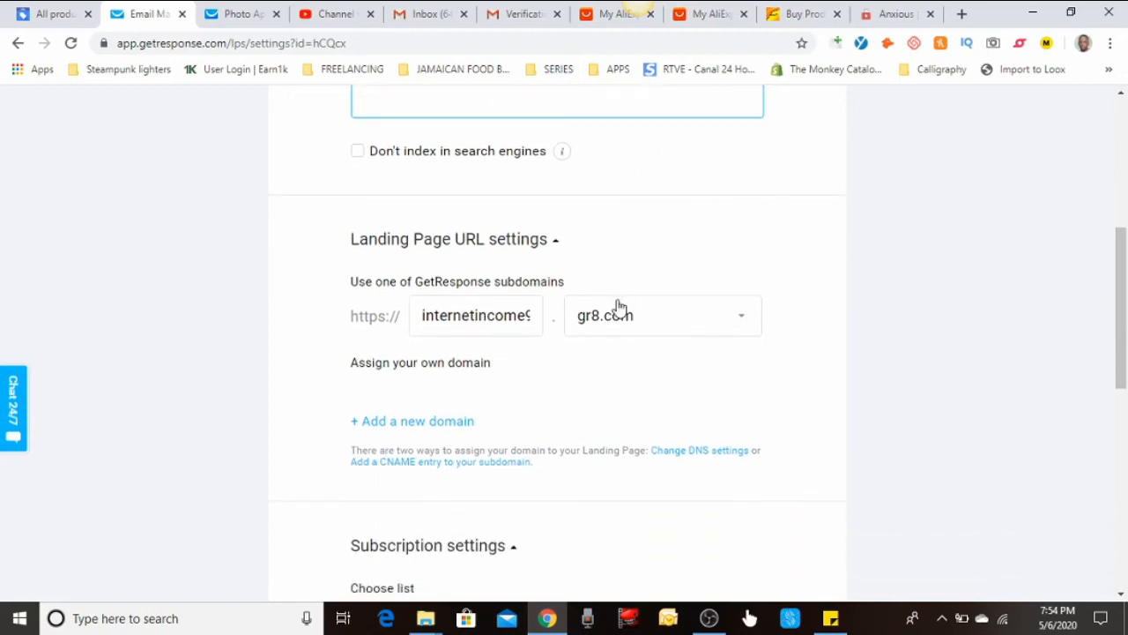
{"action": "left_click", "coordinate": [514, 319]}
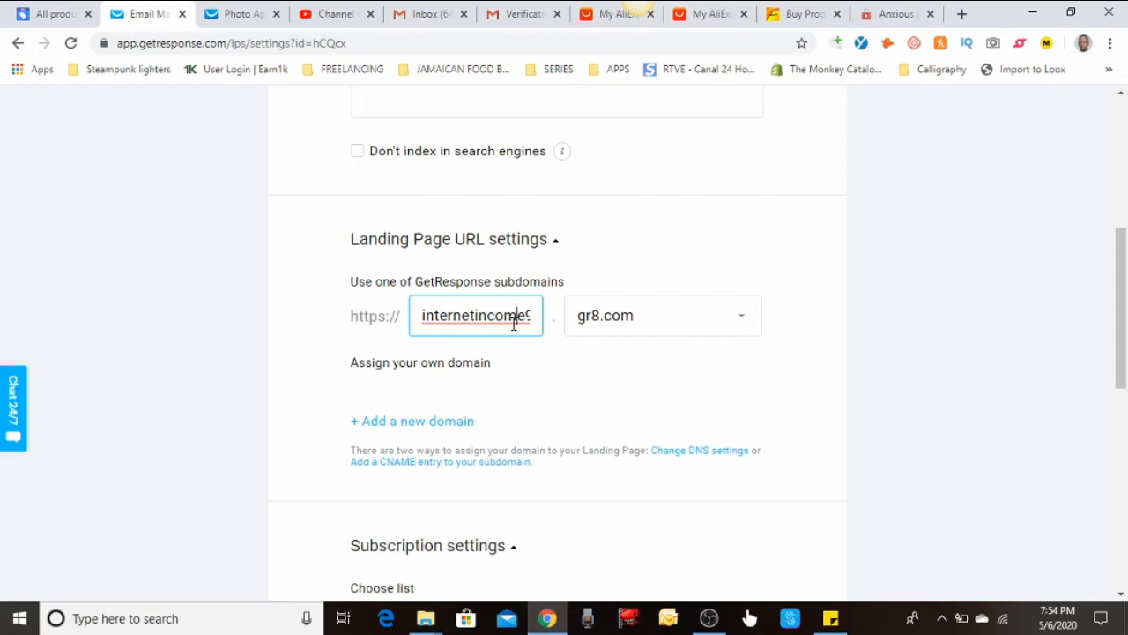
{"action": "double_click", "coordinate": [514, 324]}
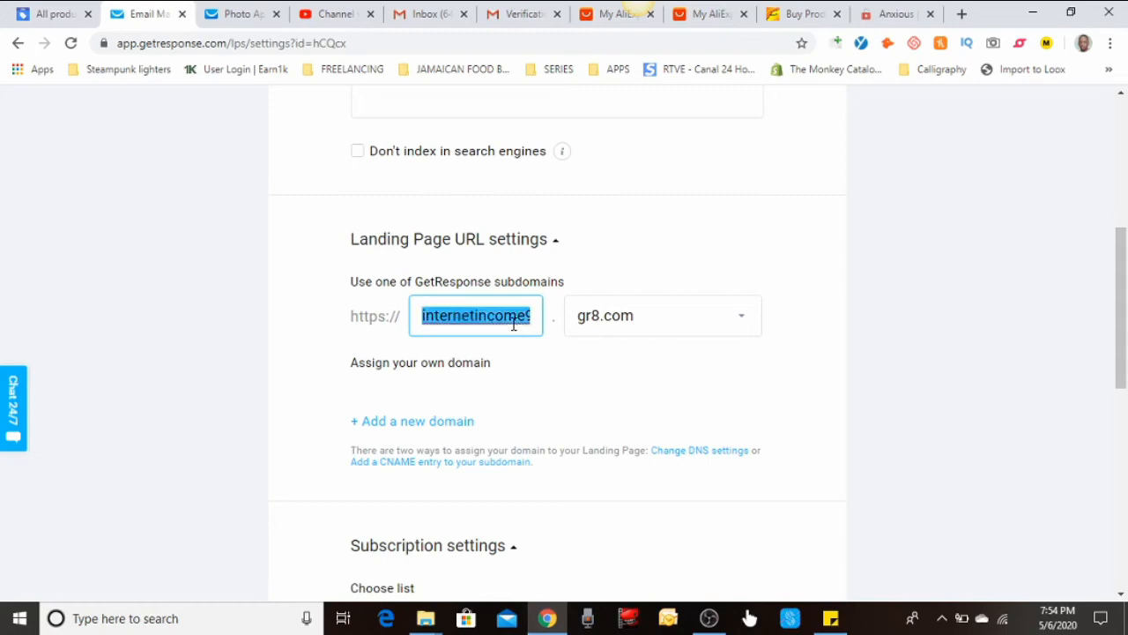
{"action": "type", "text": "marketin"}
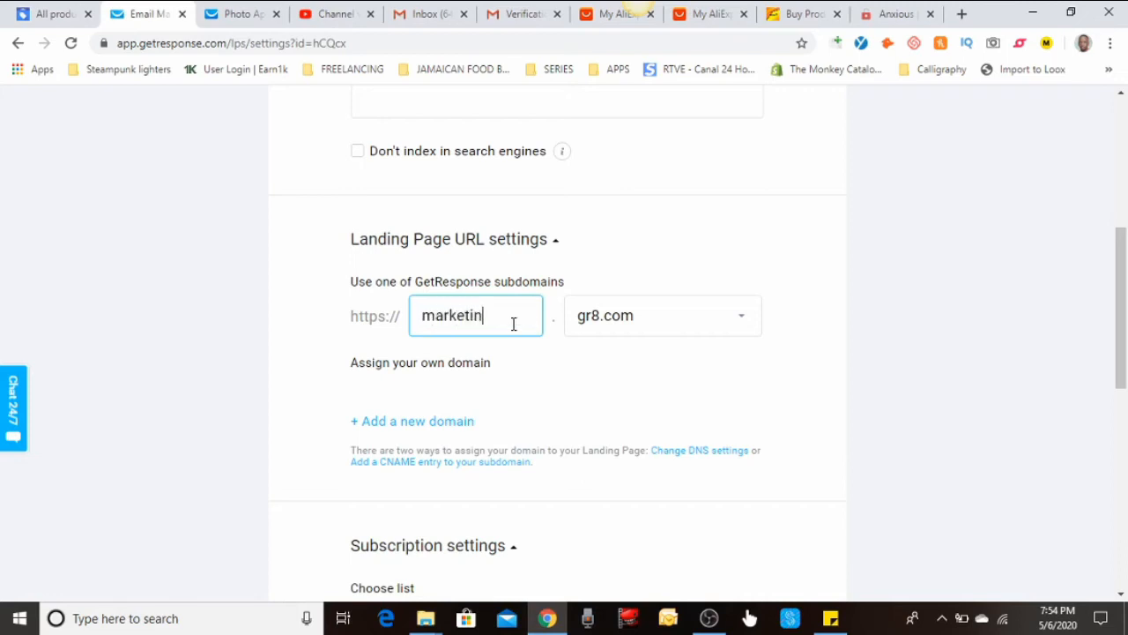
{"action": "type", "text": "gxwiz"}
{"action": "left_click", "coordinate": [683, 320]}
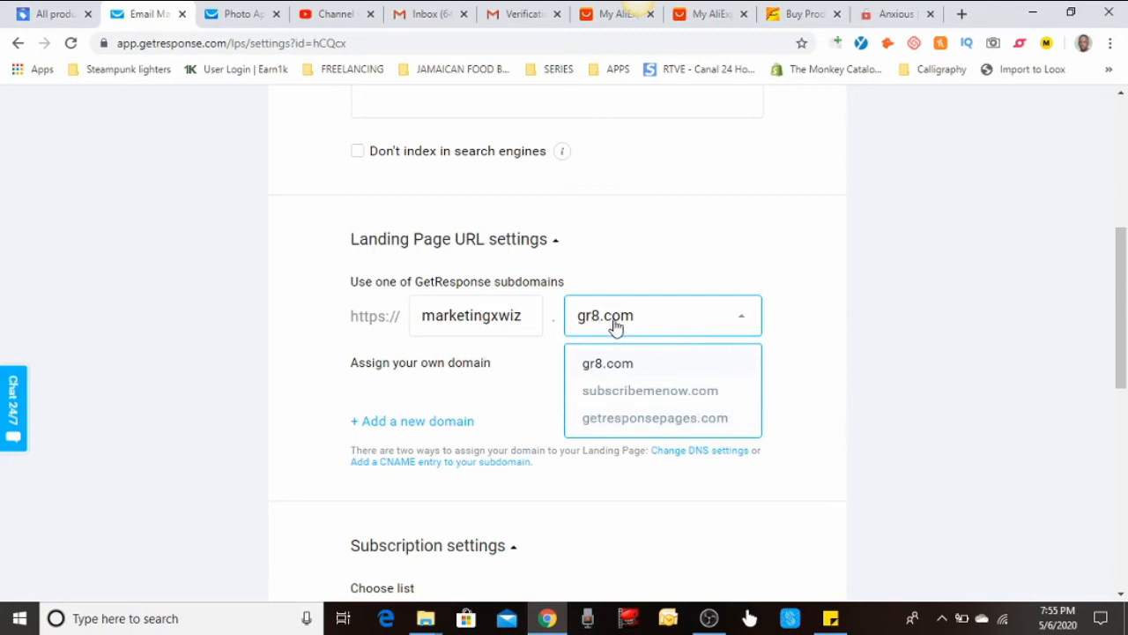
{"action": "left_click", "coordinate": [833, 339]}
{"action": "scroll", "coordinate": [848, 429], "scroll_direction": "down", "scroll_amount": 3}
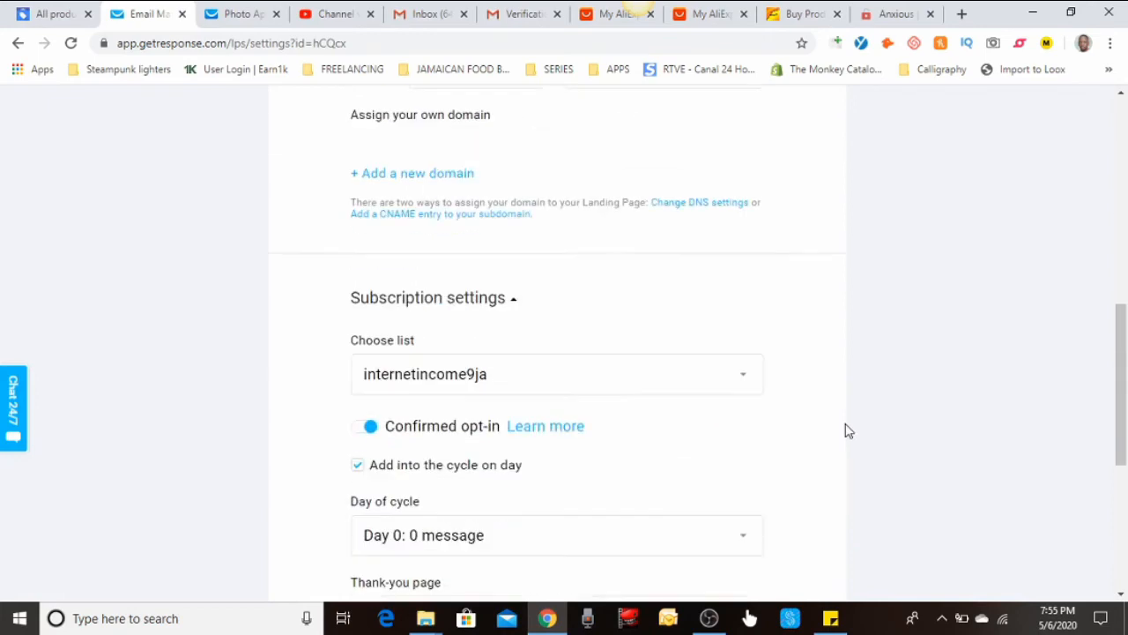
Switch the subscription list from internetincome9ja to _te_st_ in the Choose list dropdown
{"action": "scroll", "coordinate": [844, 430], "scroll_direction": "down", "scroll_amount": 1}
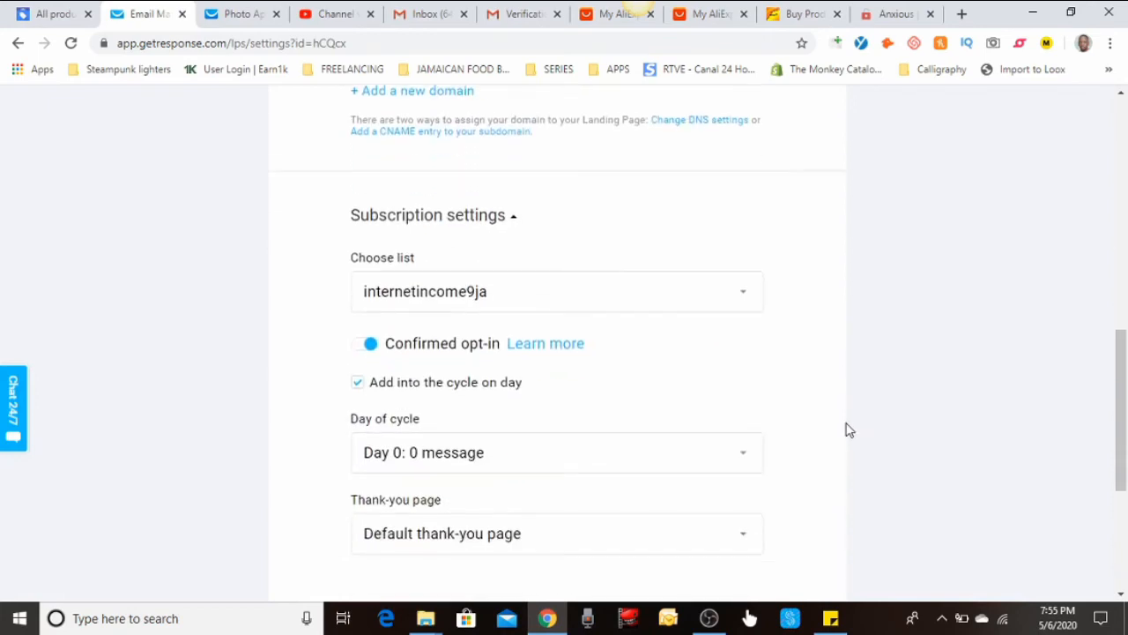
{"action": "left_click", "coordinate": [700, 292]}
{"action": "scroll", "coordinate": [680, 333], "scroll_direction": "down", "scroll_amount": 2}
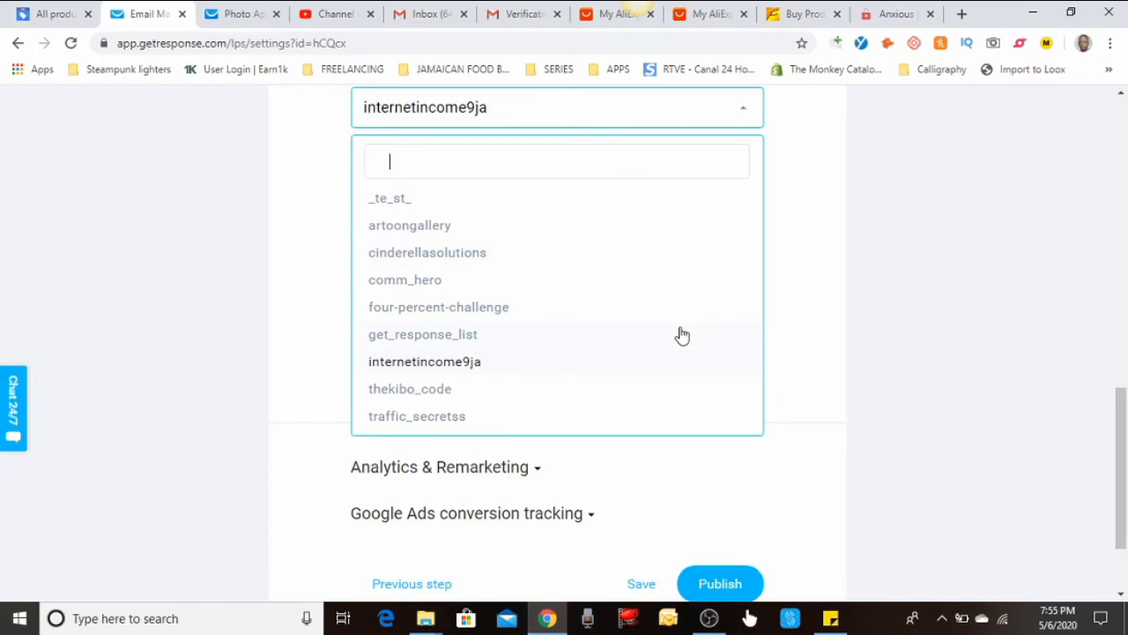
{"action": "left_click", "coordinate": [391, 209]}
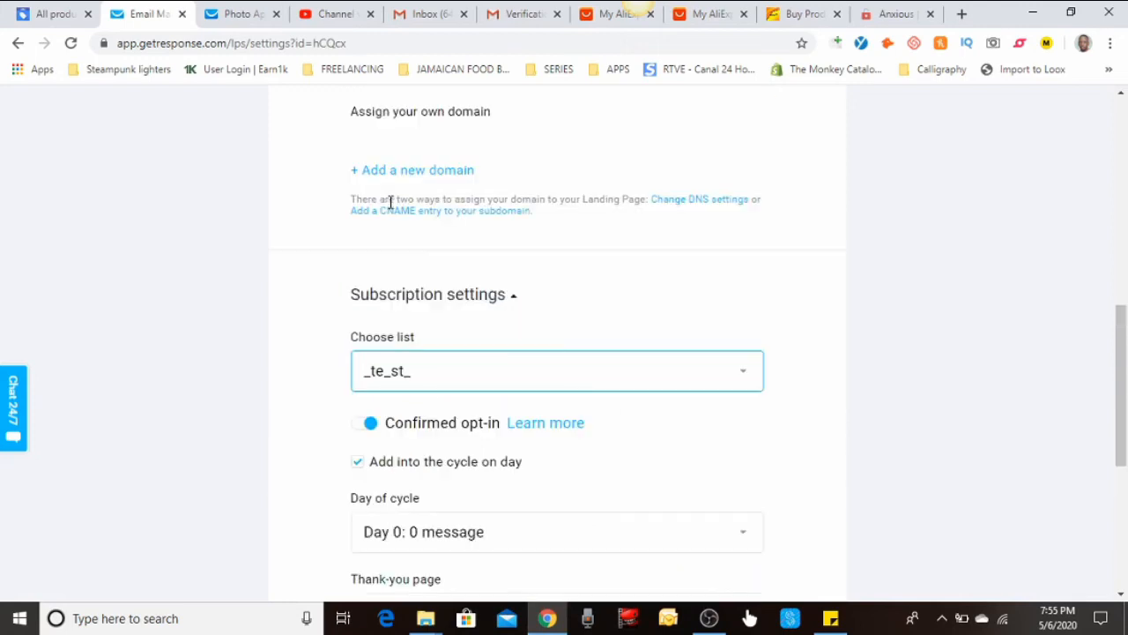
{"action": "scroll", "coordinate": [554, 317], "scroll_direction": "down", "scroll_amount": 2}
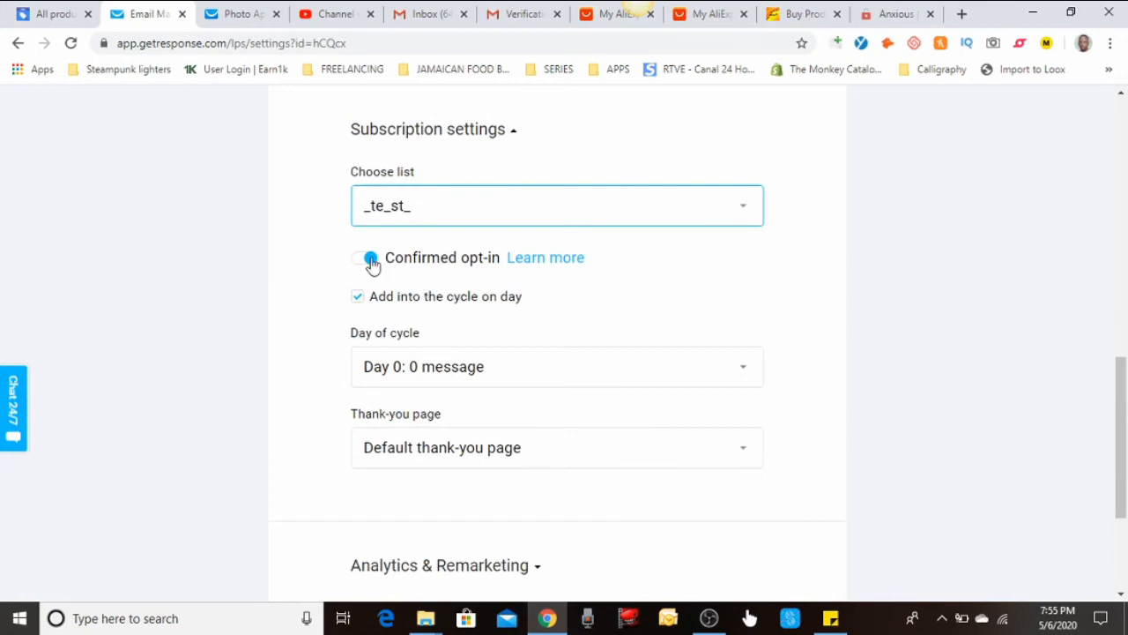
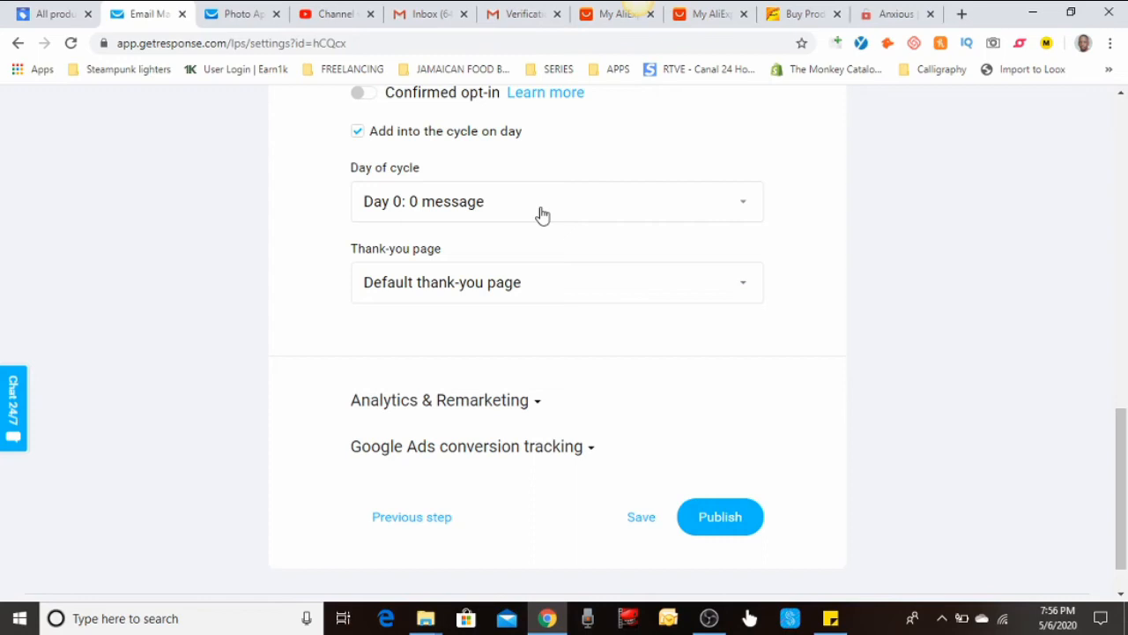
Keep the Day of cycle at 'Day 0: 0 message' and bring up the thank-you page options
{"action": "left_click", "coordinate": [542, 216]}
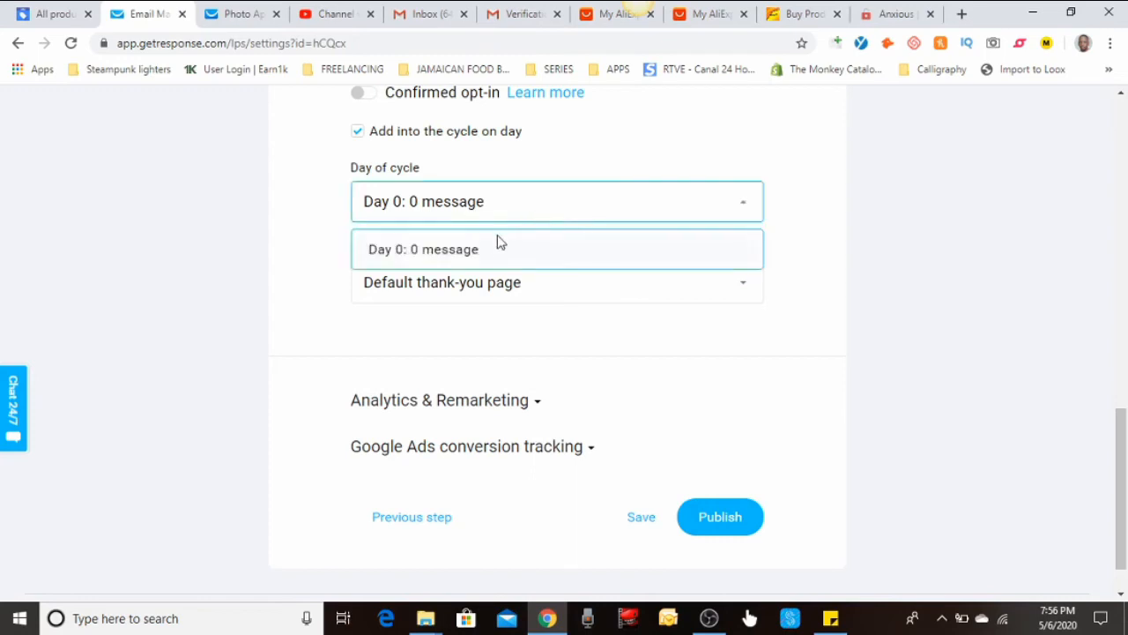
{"action": "left_click", "coordinate": [465, 255]}
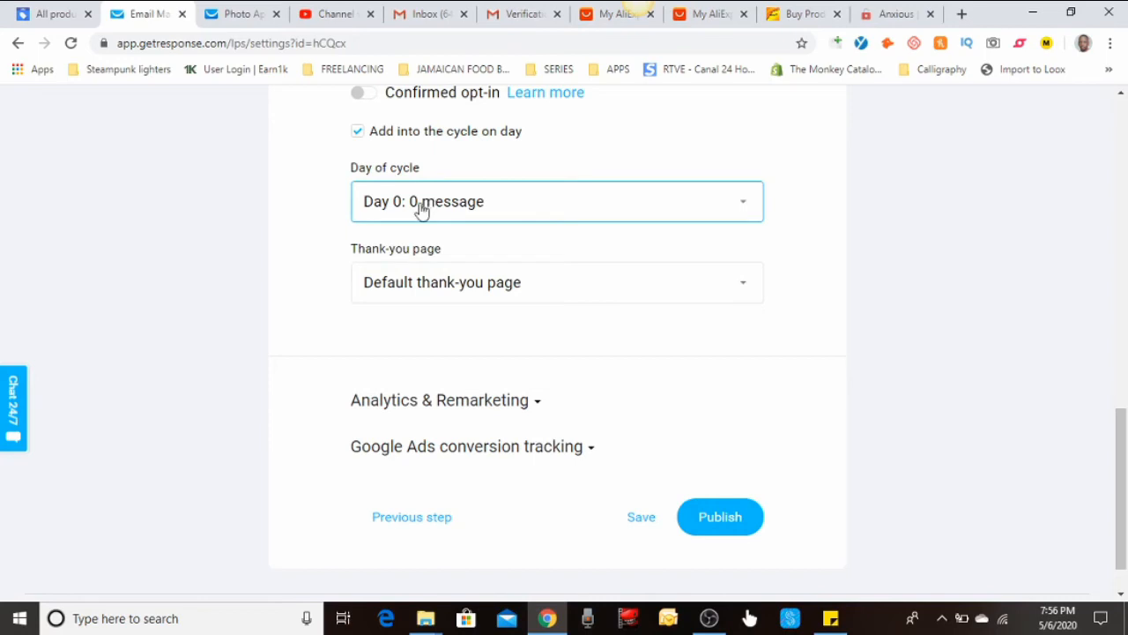
{"action": "left_click", "coordinate": [520, 299]}
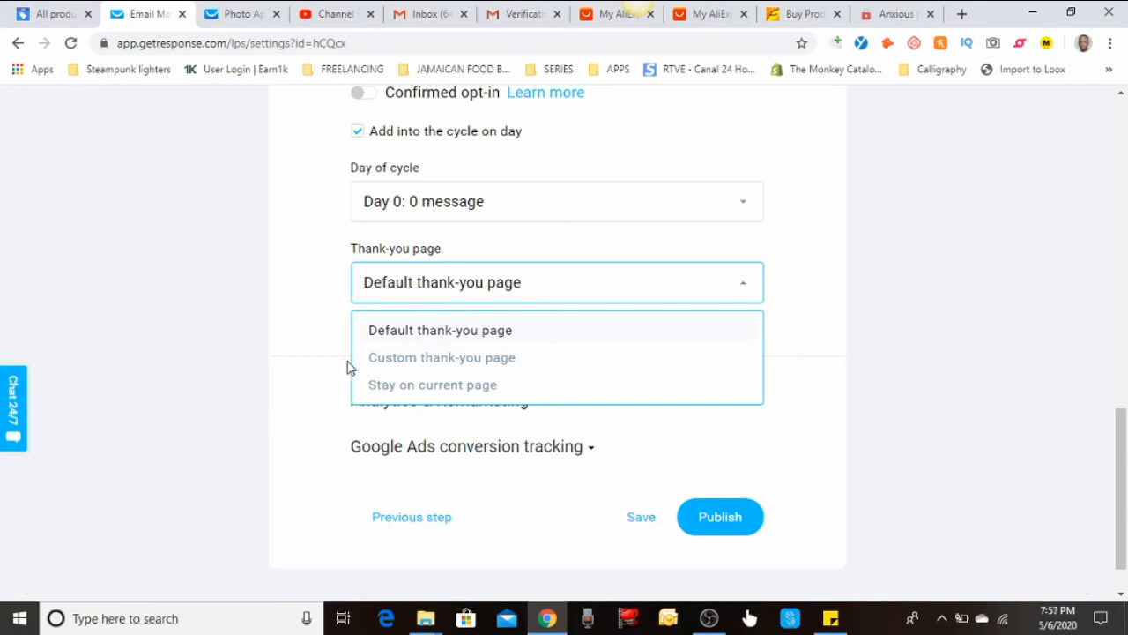
{"action": "left_click", "coordinate": [463, 356]}
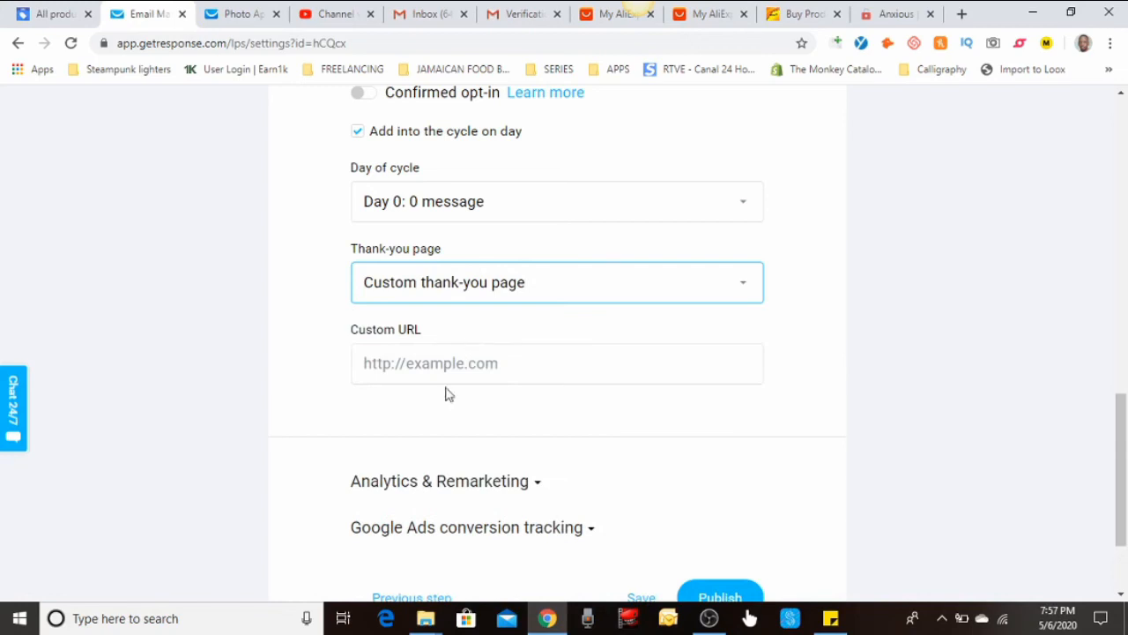
{"action": "left_click", "coordinate": [482, 364]}
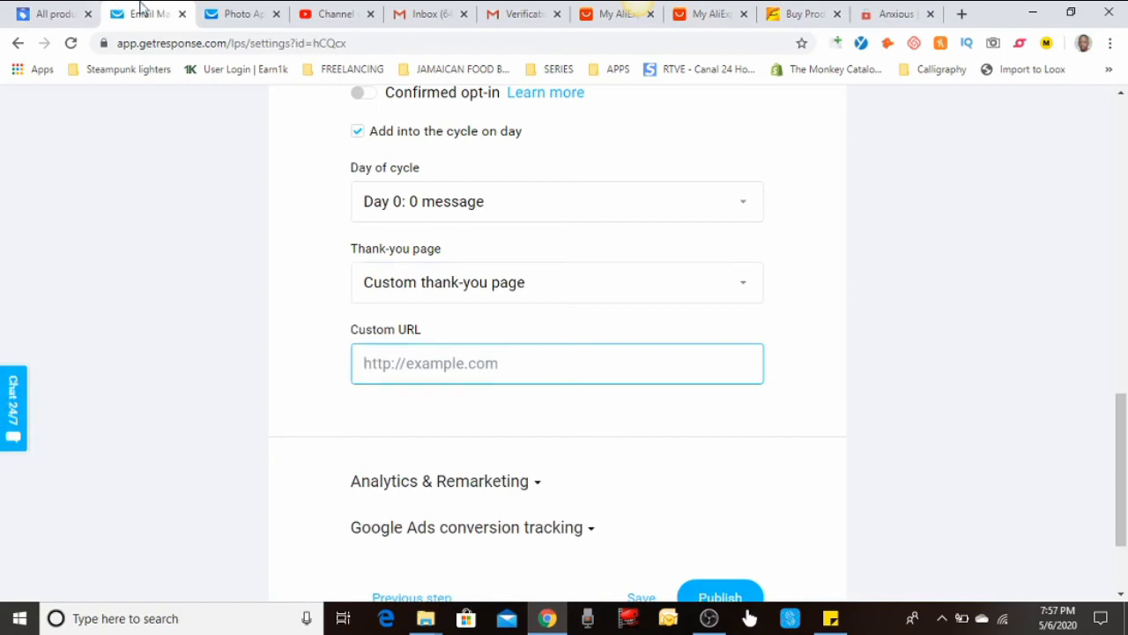
{"action": "left_click", "coordinate": [444, 287]}
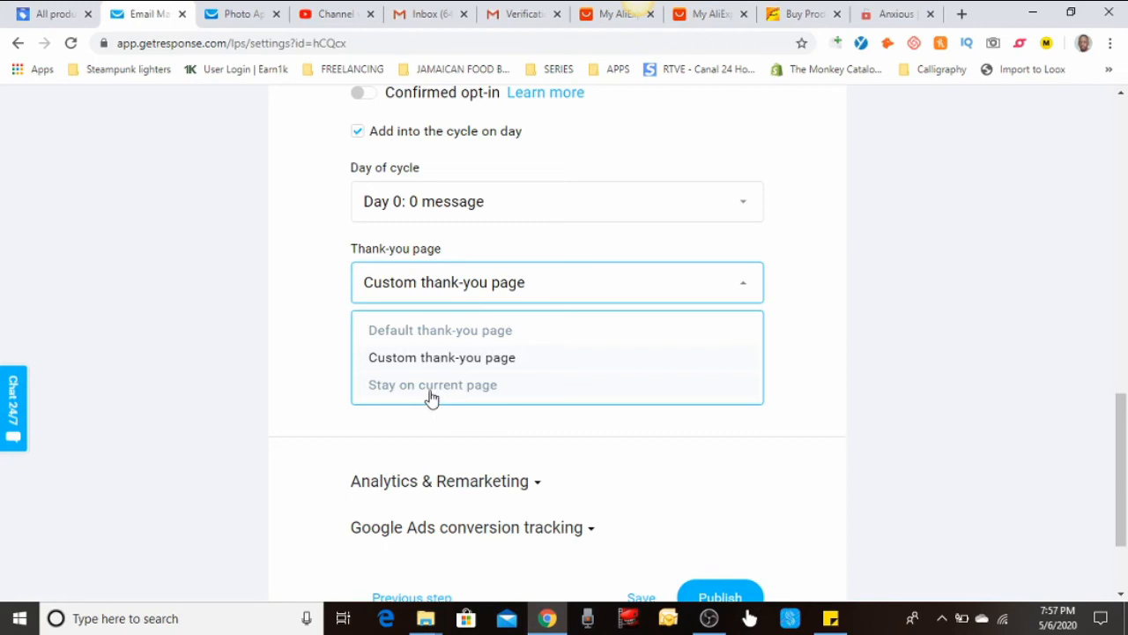
{"action": "left_click", "coordinate": [436, 331]}
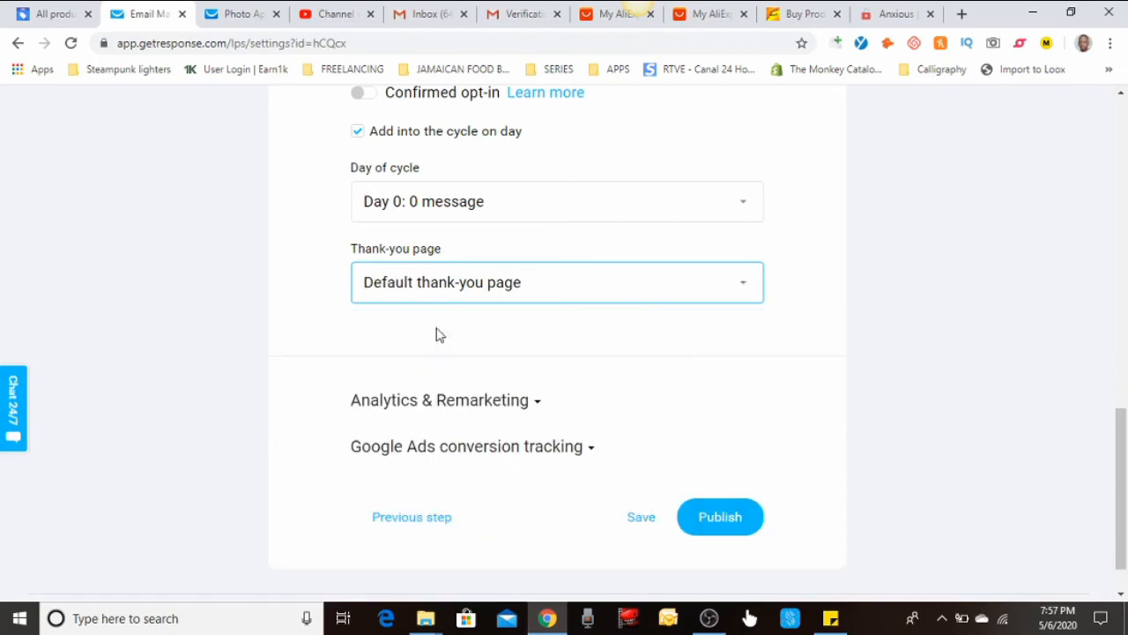
Leave Analytics & Remarketing with no platform selected and save the landing page settings
{"action": "left_click", "coordinate": [527, 409]}
{"action": "scroll", "coordinate": [581, 399], "scroll_direction": "down", "scroll_amount": 2}
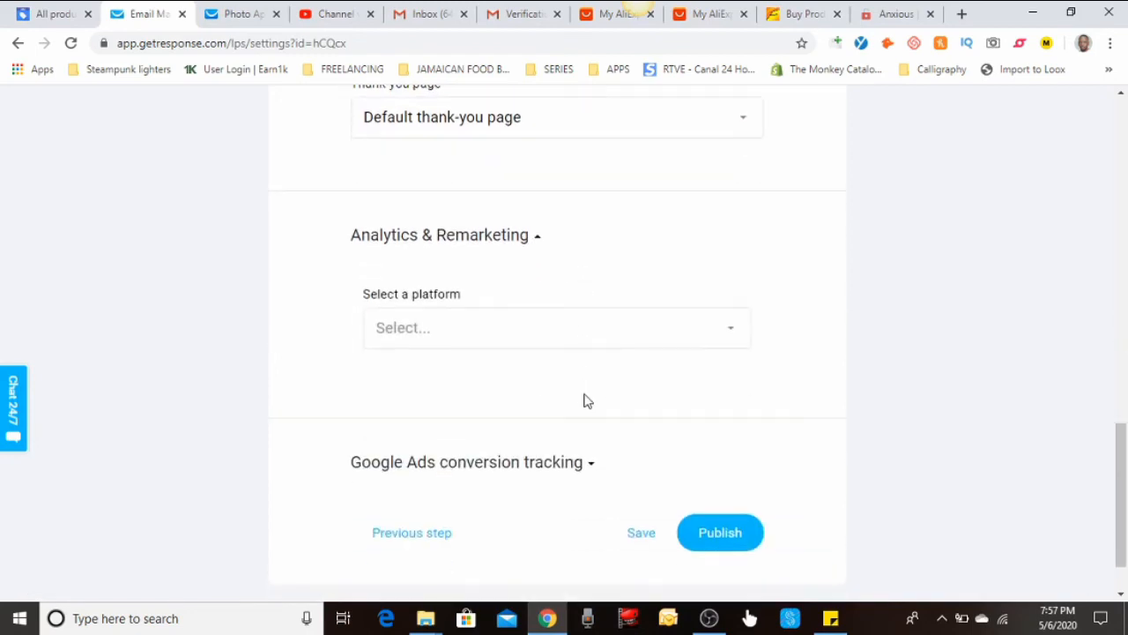
{"action": "left_click", "coordinate": [589, 343]}
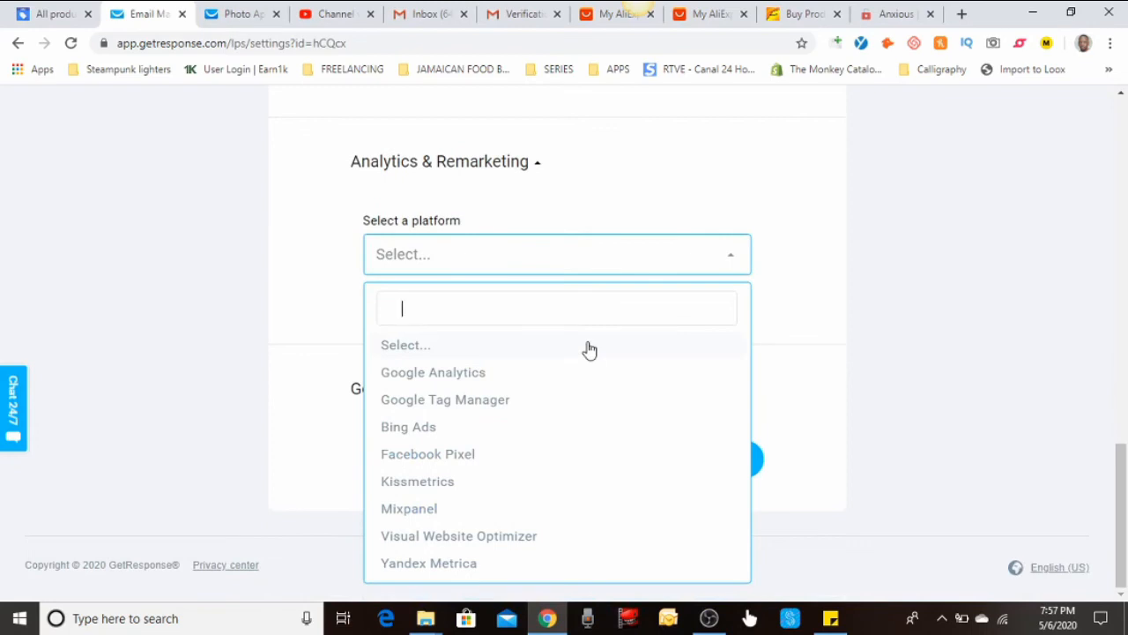
{"action": "left_click", "coordinate": [739, 257]}
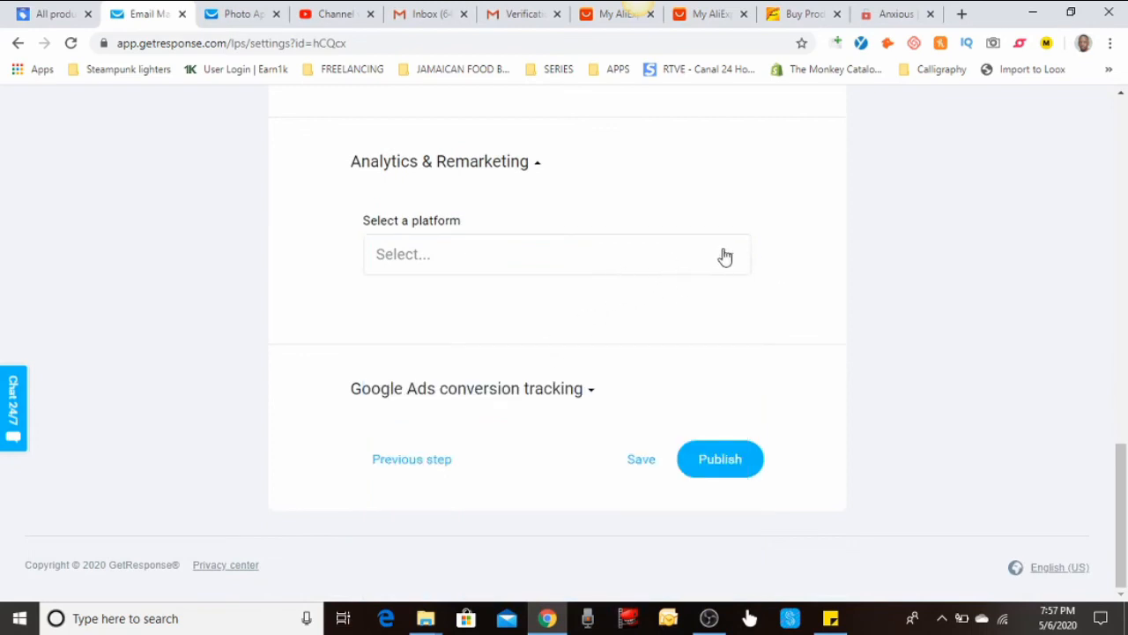
{"action": "left_click", "coordinate": [489, 174]}
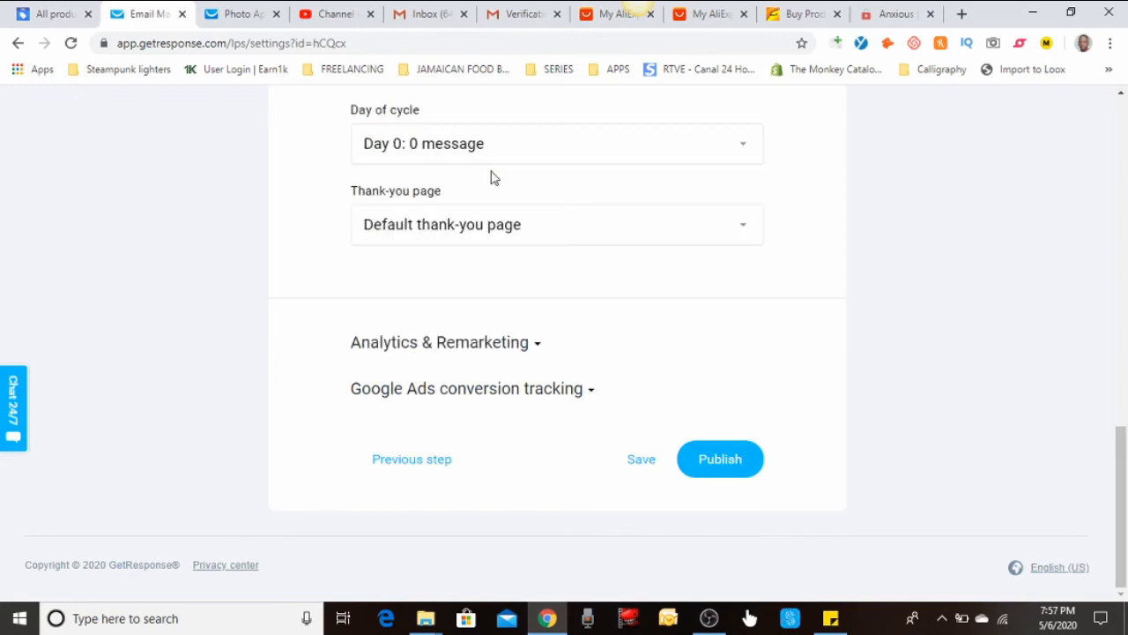
{"action": "left_click", "coordinate": [631, 460]}
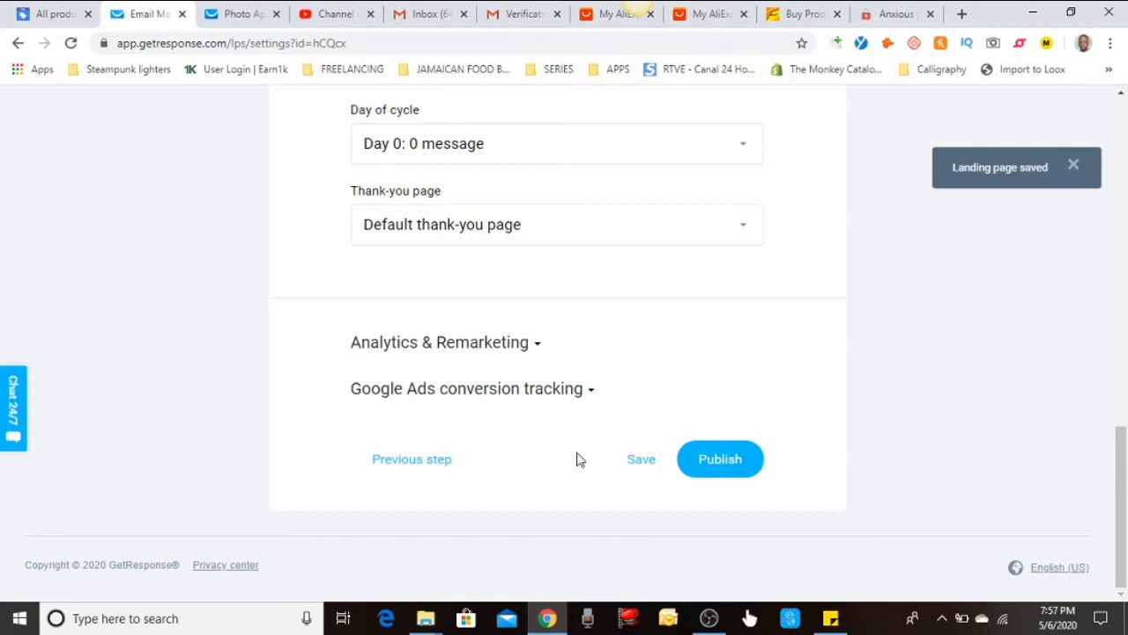
Review the Market-X SEO and marketingxwiz.gr8.com URL settings, then publish the page
{"action": "scroll", "coordinate": [556, 455], "scroll_direction": "up", "scroll_amount": 5}
{"action": "scroll", "coordinate": [556, 455], "scroll_direction": "up", "scroll_amount": 4}
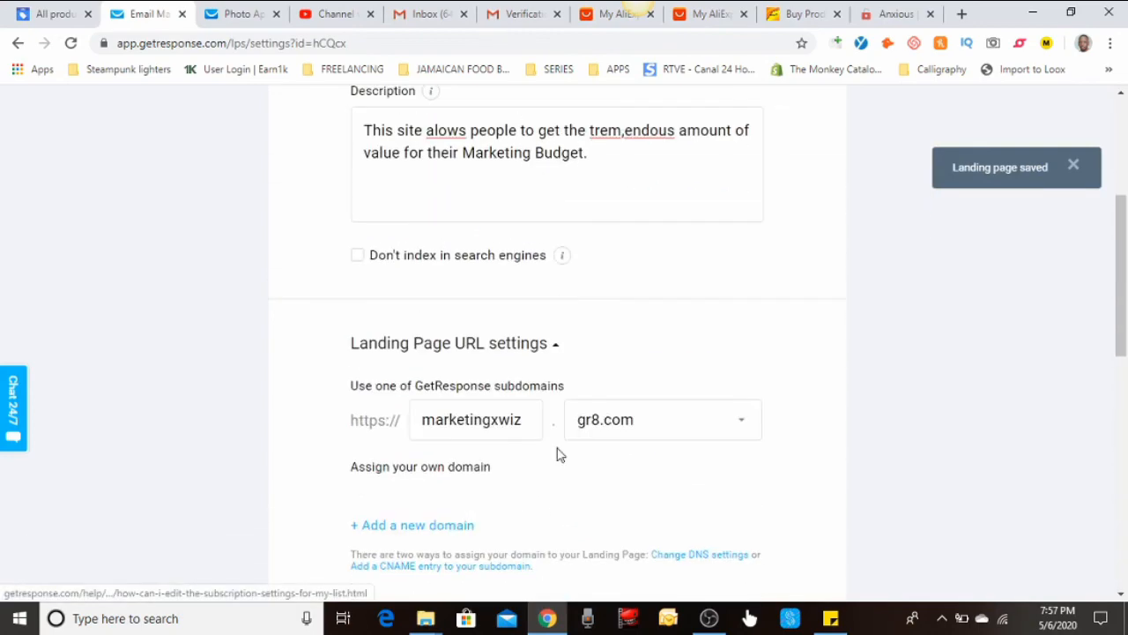
{"action": "scroll", "coordinate": [556, 455], "scroll_direction": "up", "scroll_amount": 2}
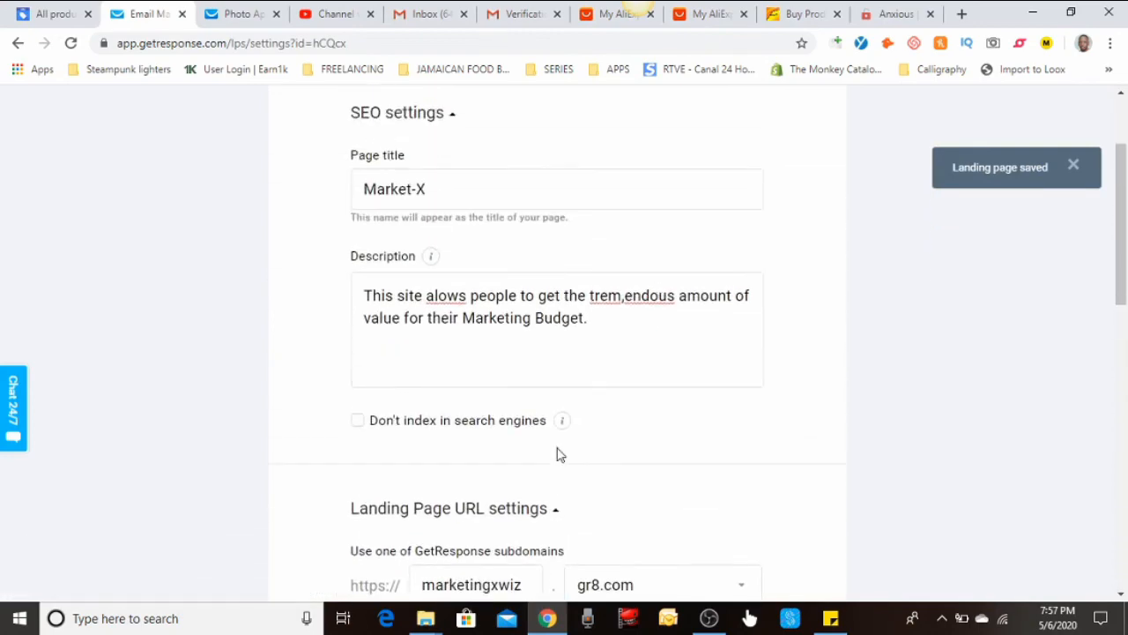
{"action": "scroll", "coordinate": [556, 455], "scroll_direction": "down", "scroll_amount": 3}
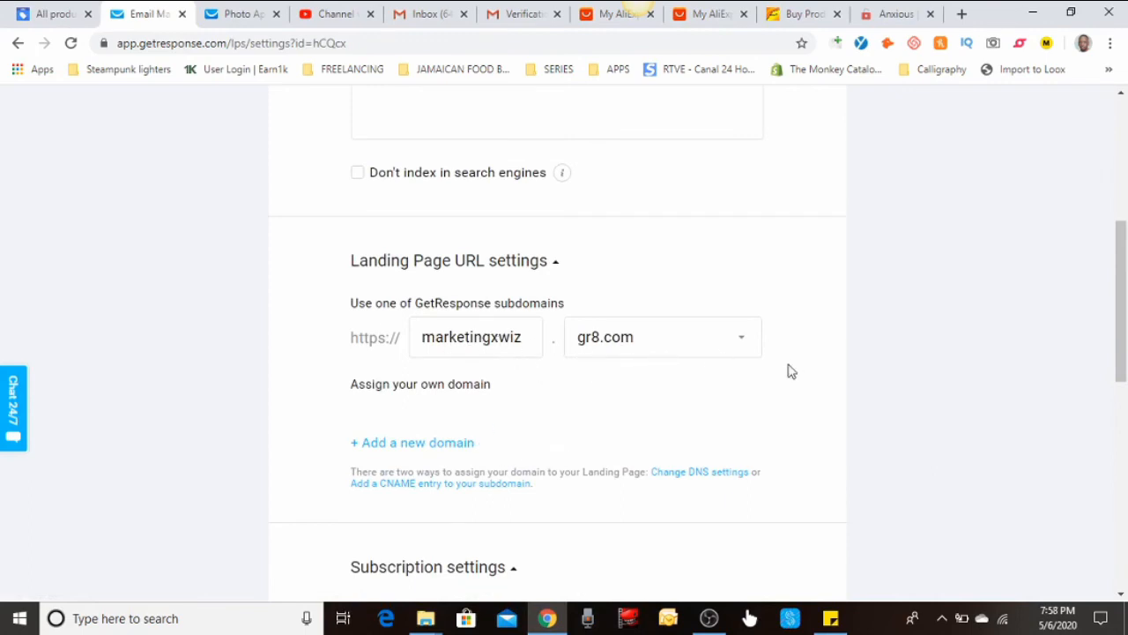
{"action": "scroll", "coordinate": [743, 358], "scroll_direction": "down", "scroll_amount": 7}
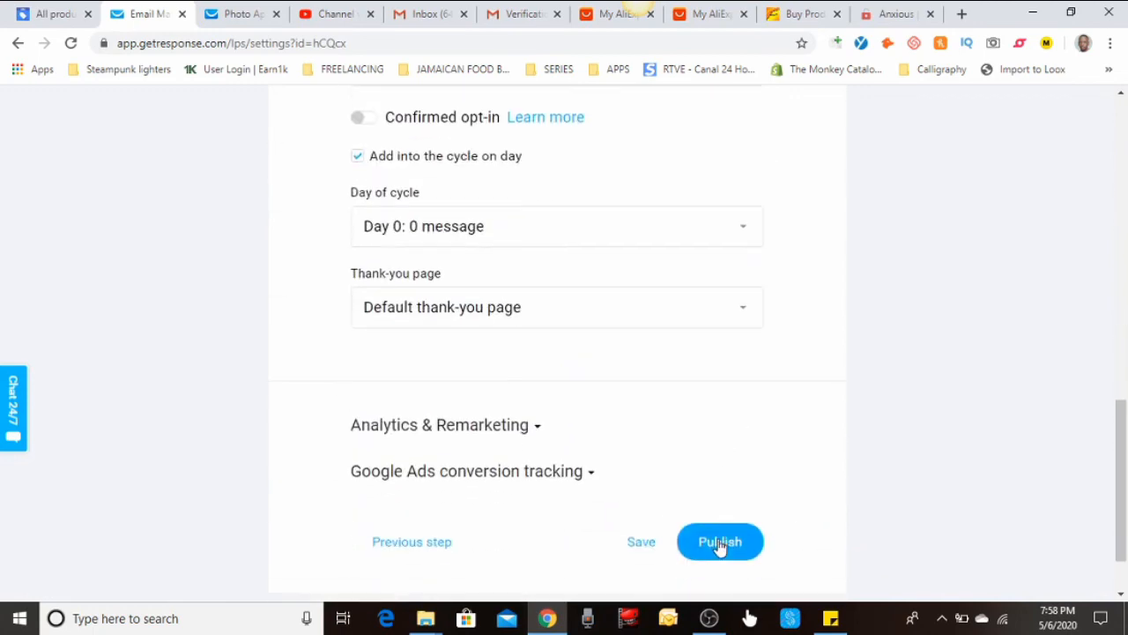
{"action": "left_click", "coordinate": [720, 543]}
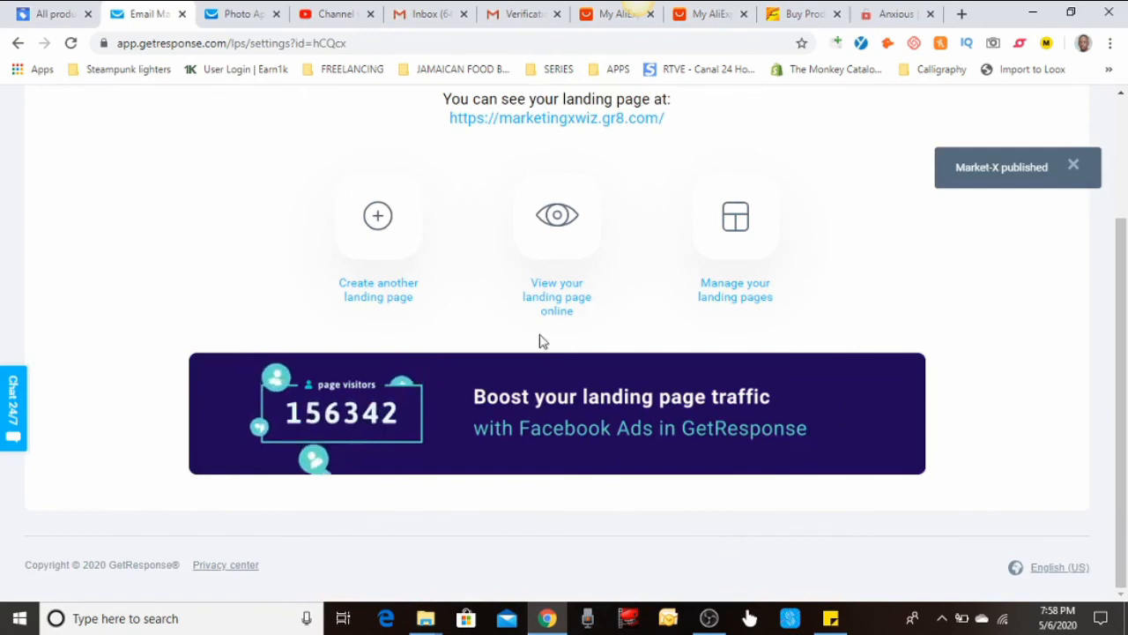
On the live marketingxwiz.gr8.com page, enter a test name and e-mail address and submit the signup
{"action": "left_click", "coordinate": [603, 123]}
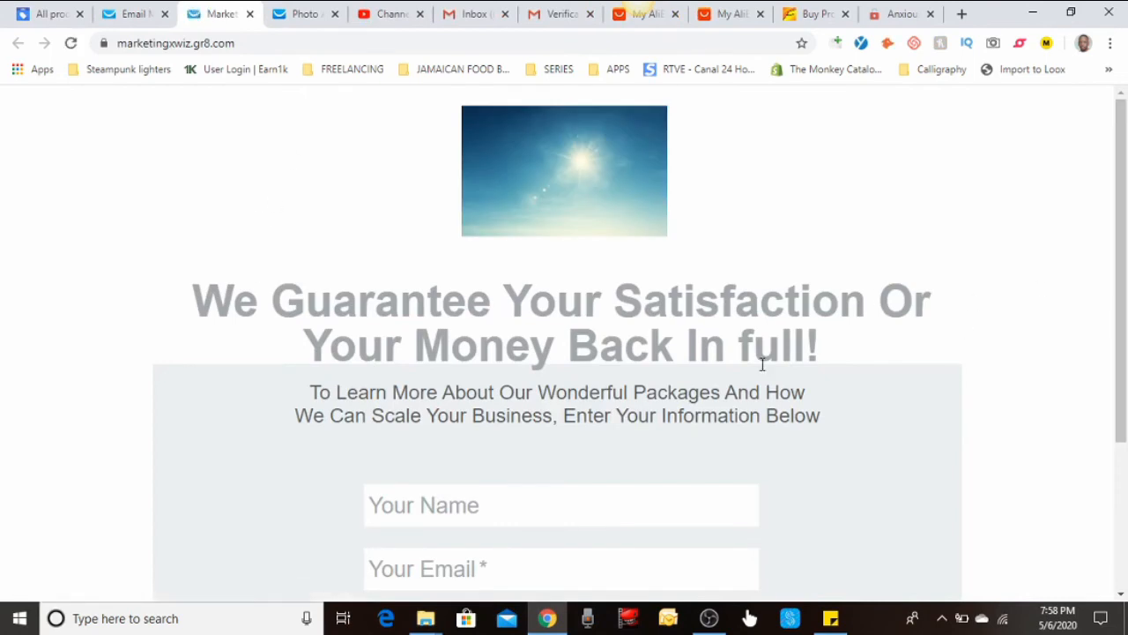
{"action": "scroll", "coordinate": [699, 357], "scroll_direction": "down", "scroll_amount": 2}
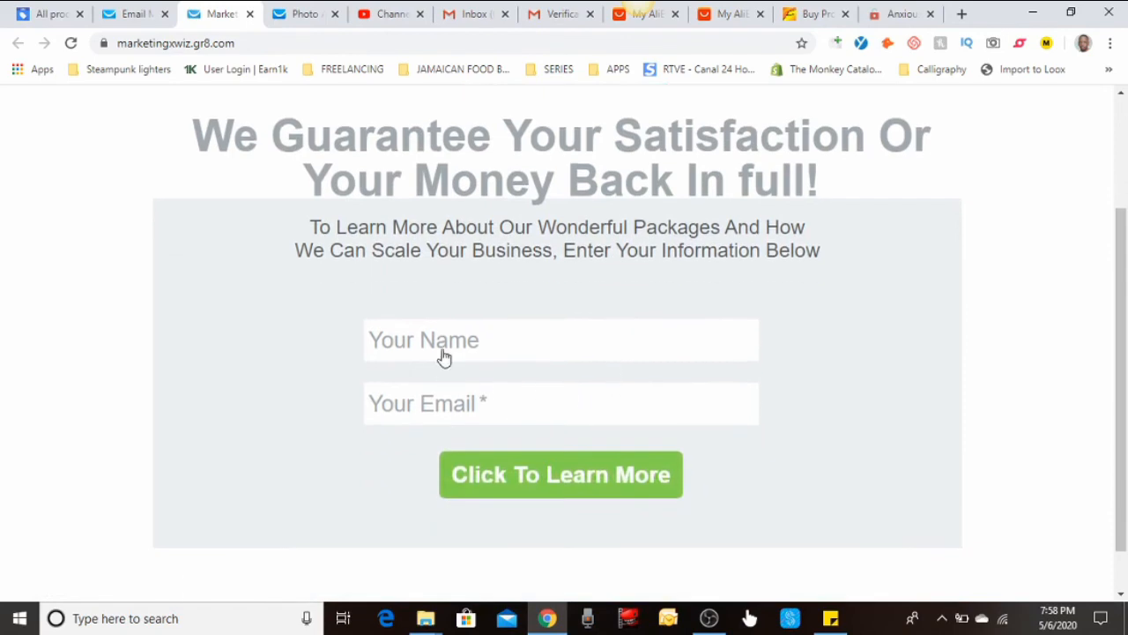
{"action": "left_click", "coordinate": [444, 347]}
{"action": "type", "text": "Simon Say"}
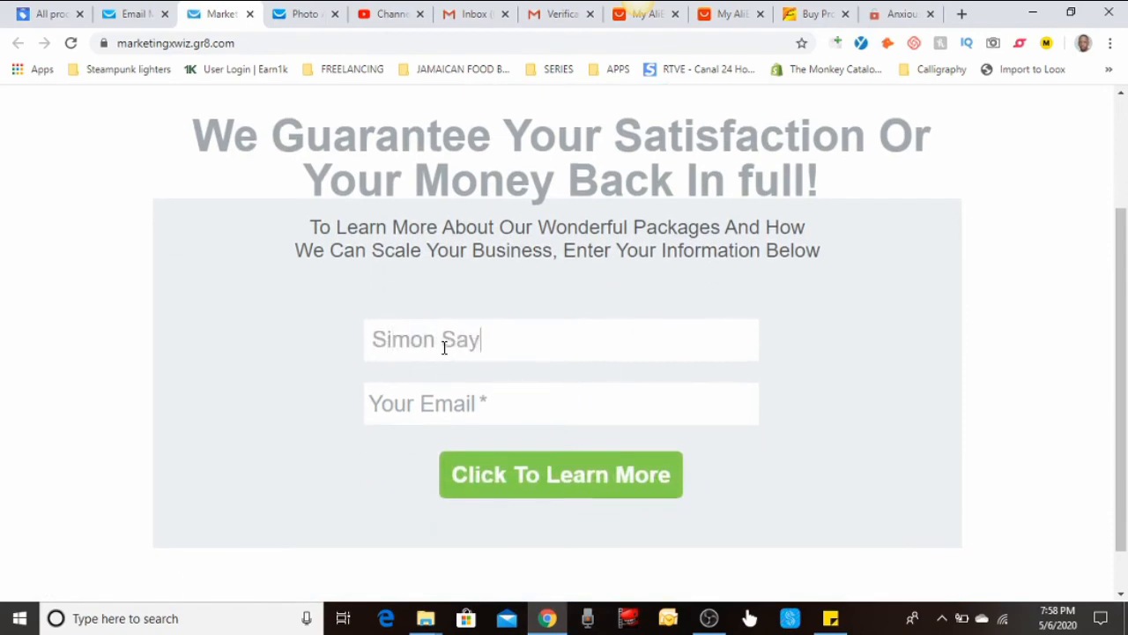
{"action": "type", "text": "s"}
{"action": "left_click", "coordinate": [457, 412]}
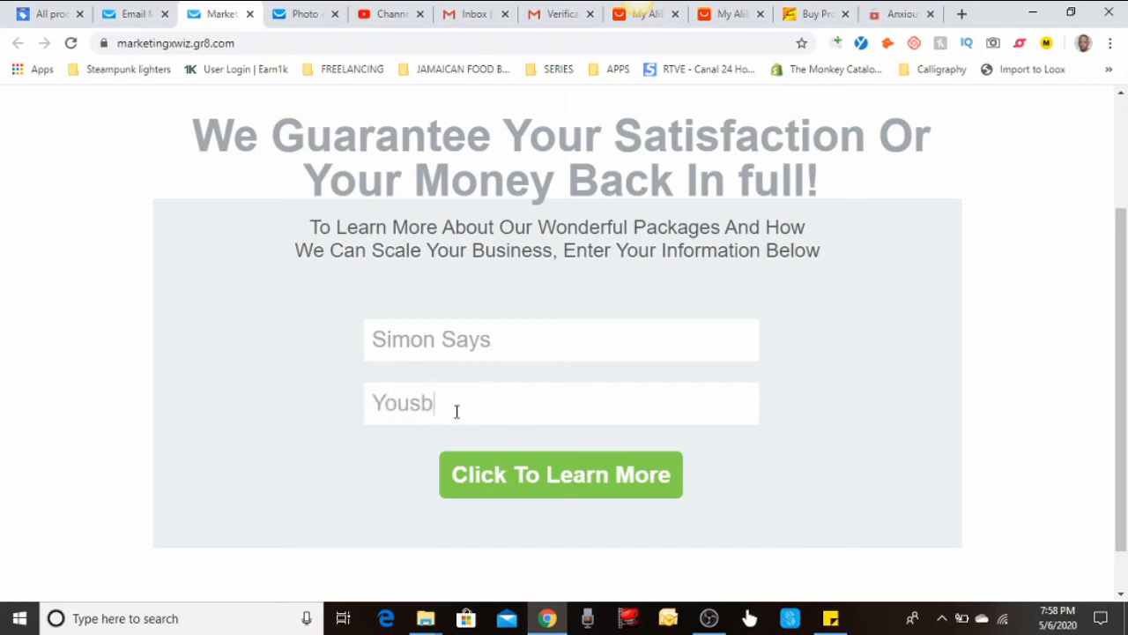
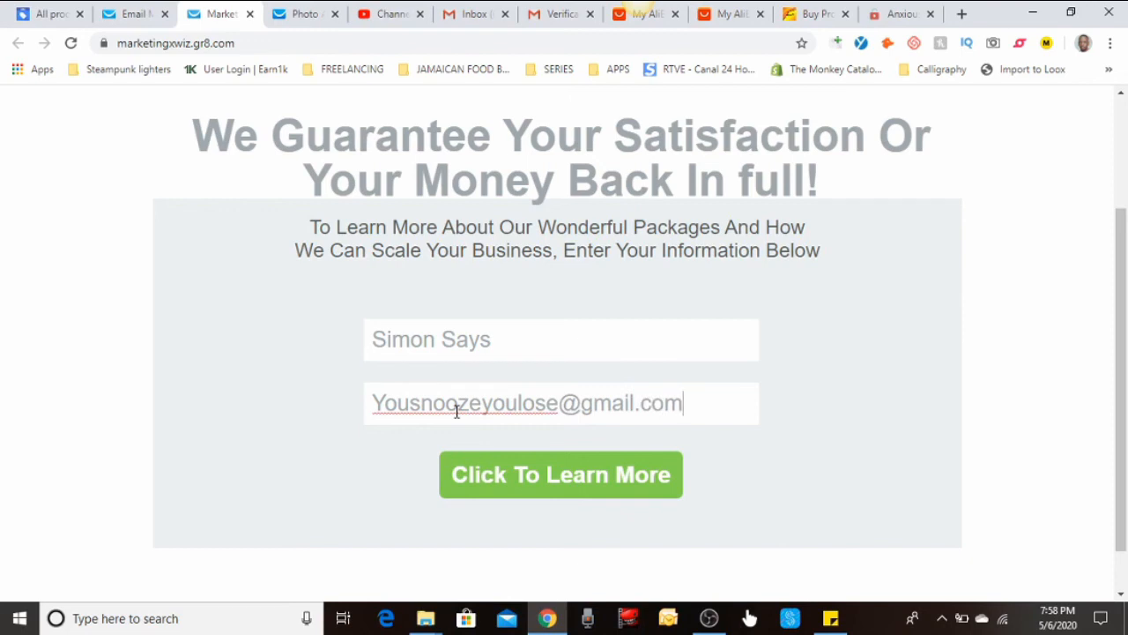
{"action": "left_click", "coordinate": [626, 480]}
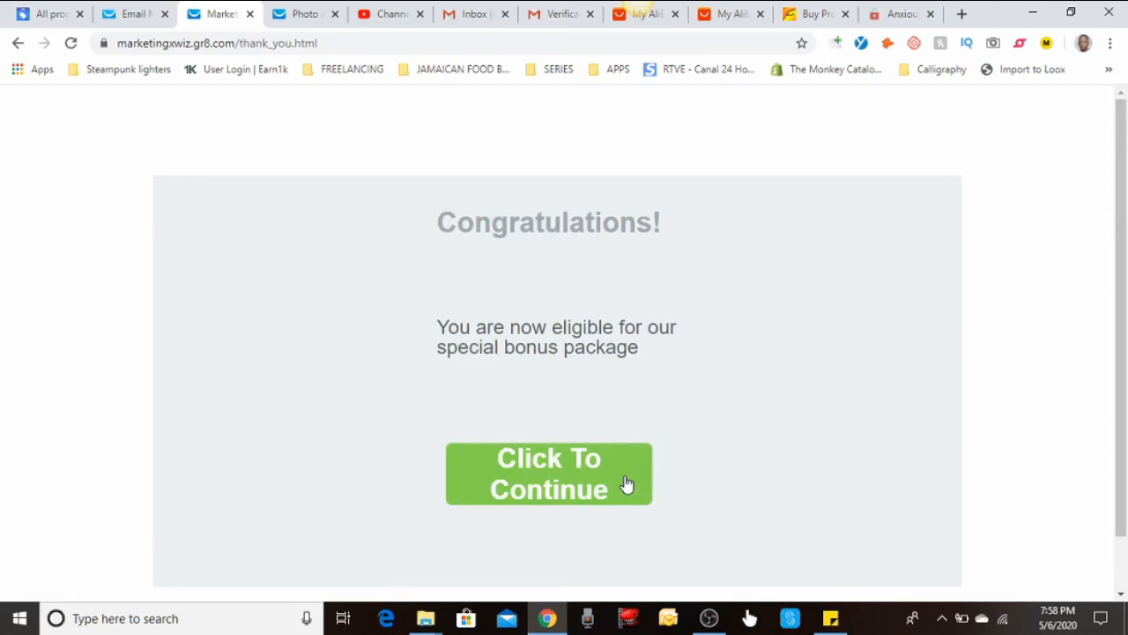
Follow 'Click To Continue' to the Netflix site, close it, and return to GetResponse
{"action": "left_click", "coordinate": [625, 484]}
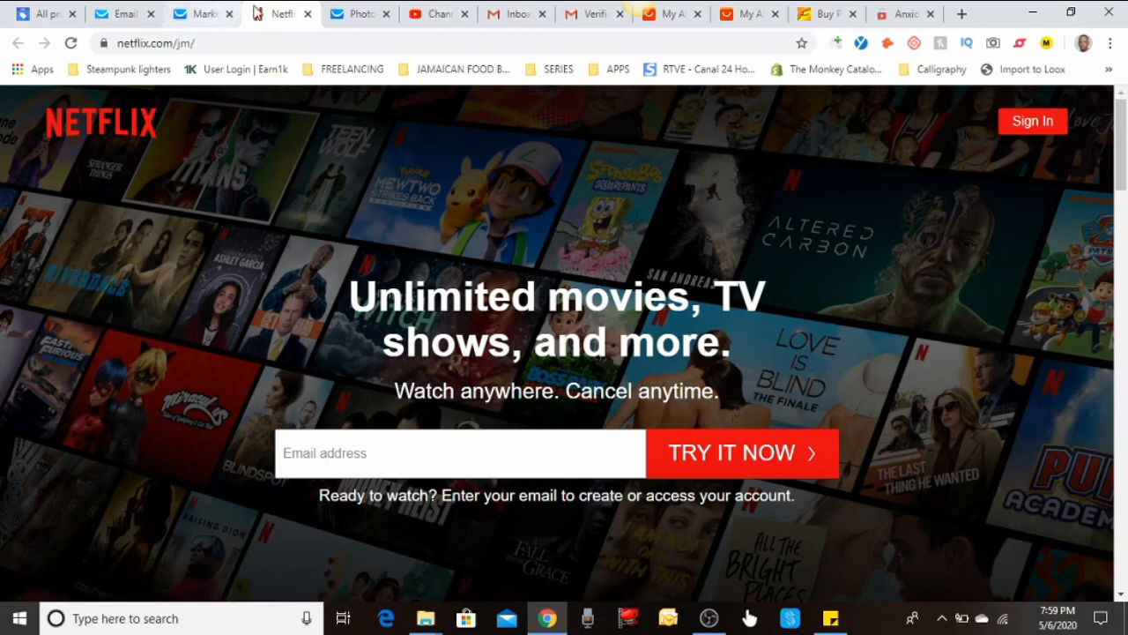
{"action": "left_click", "coordinate": [308, 14]}
{"action": "left_click", "coordinate": [132, 14]}
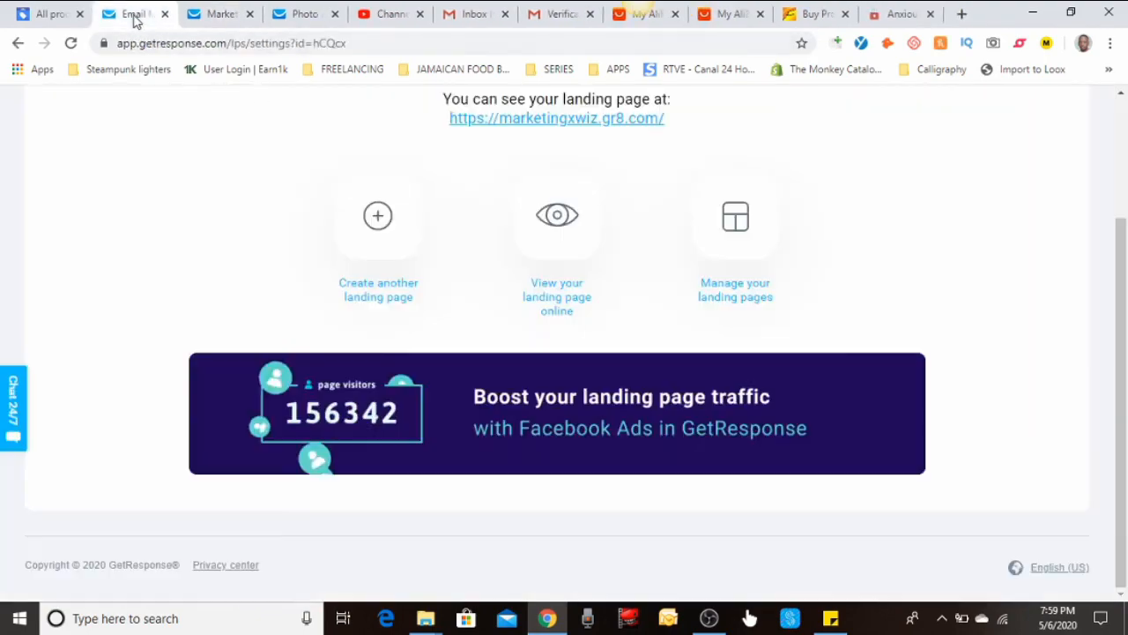
Go to Lists and open the _te_st_ list, which now shows 1 contact
{"action": "scroll", "coordinate": [138, 194], "scroll_direction": "up", "scroll_amount": 3}
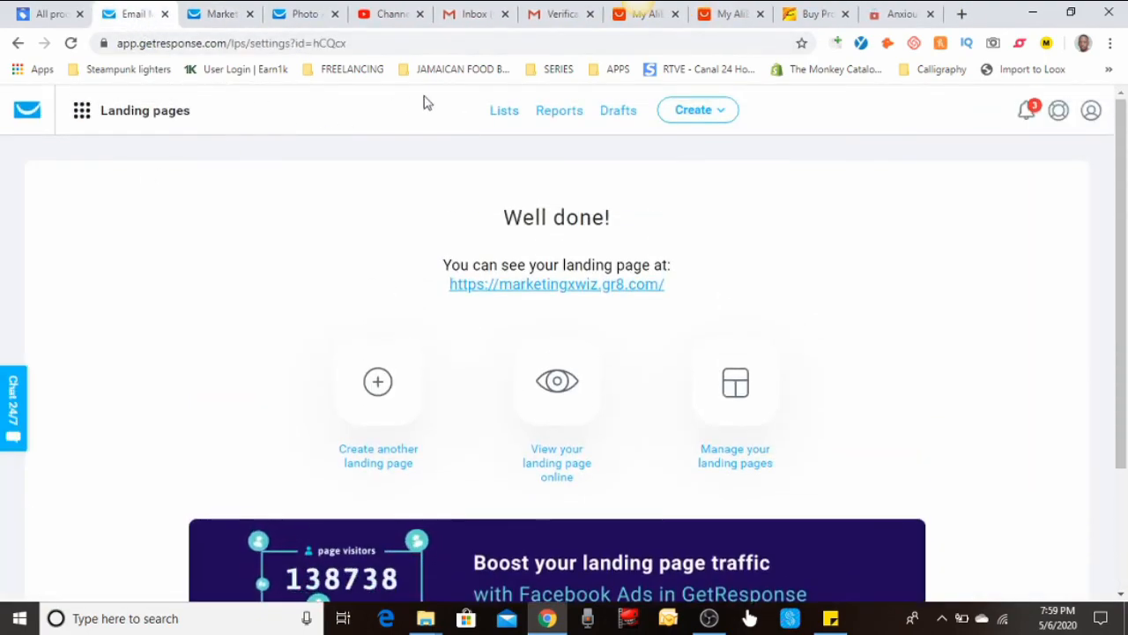
{"action": "left_click", "coordinate": [504, 112]}
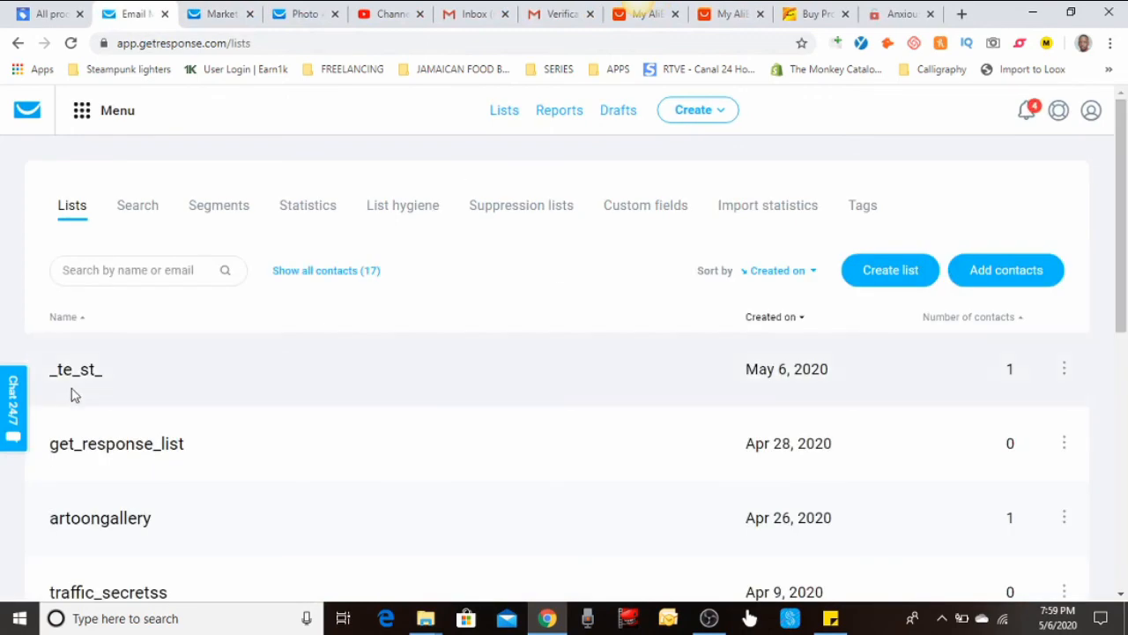
{"action": "left_click", "coordinate": [85, 372]}
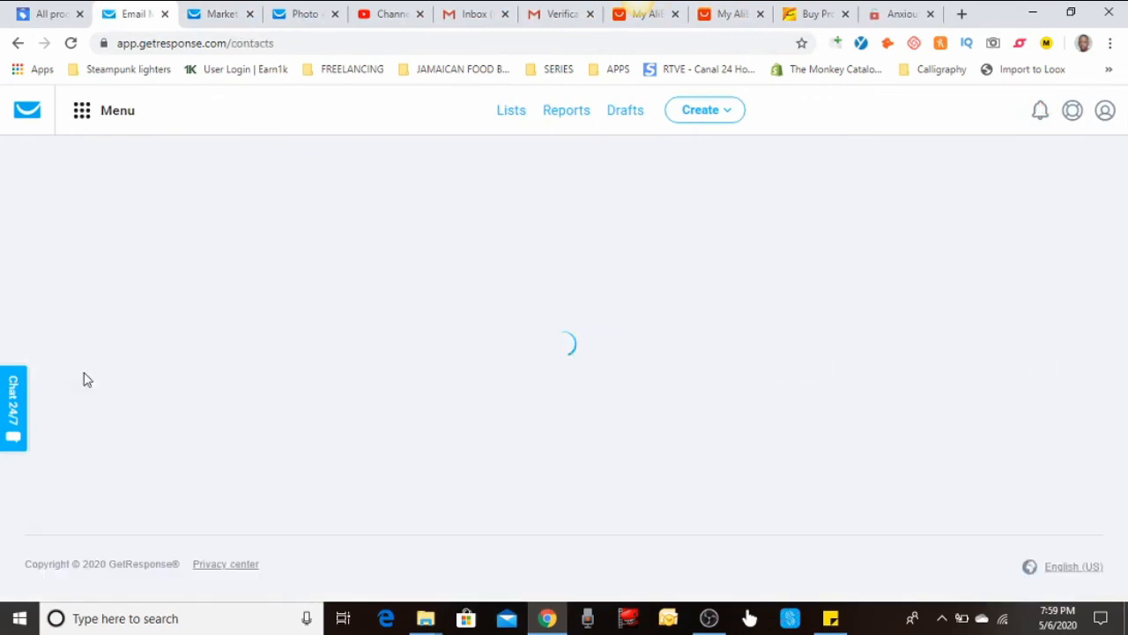